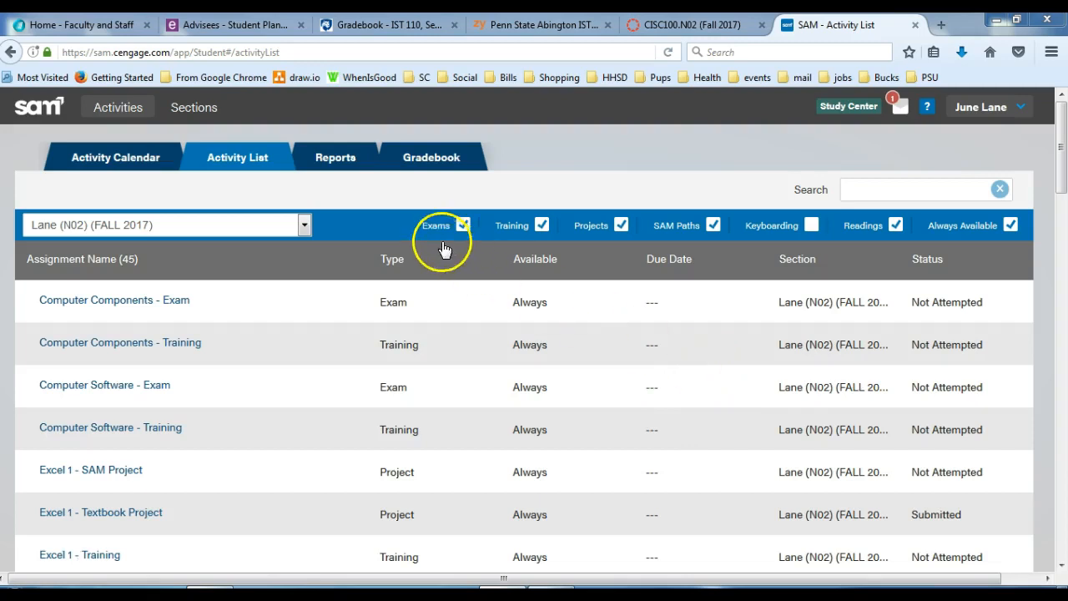
- Hide exams and training from the activity list and start the Excel 2 - Textbook Project assignment
click(463, 225)
click(540, 222)
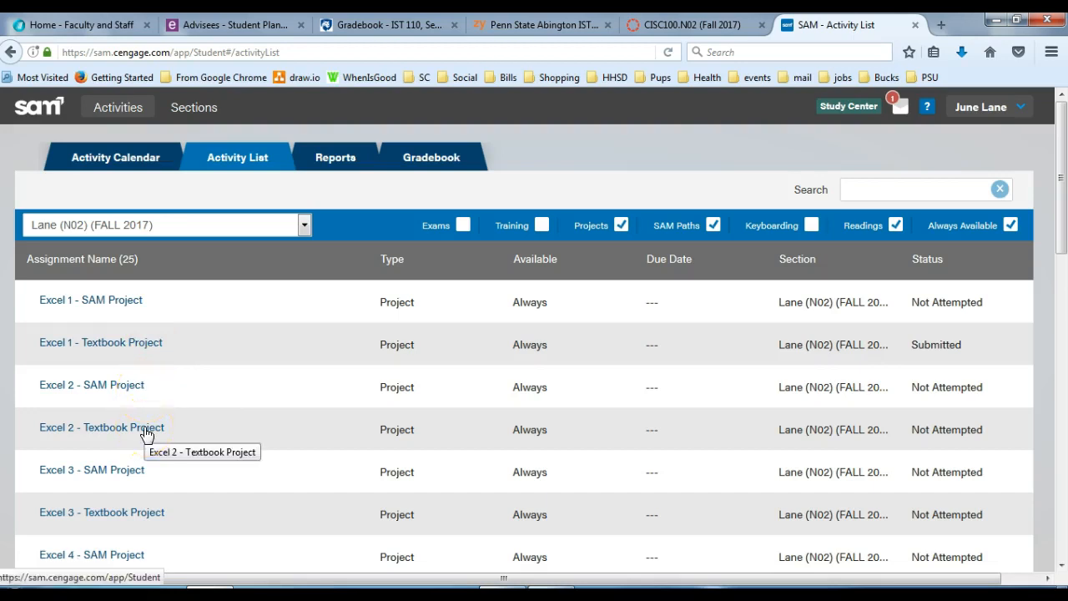
click(106, 433)
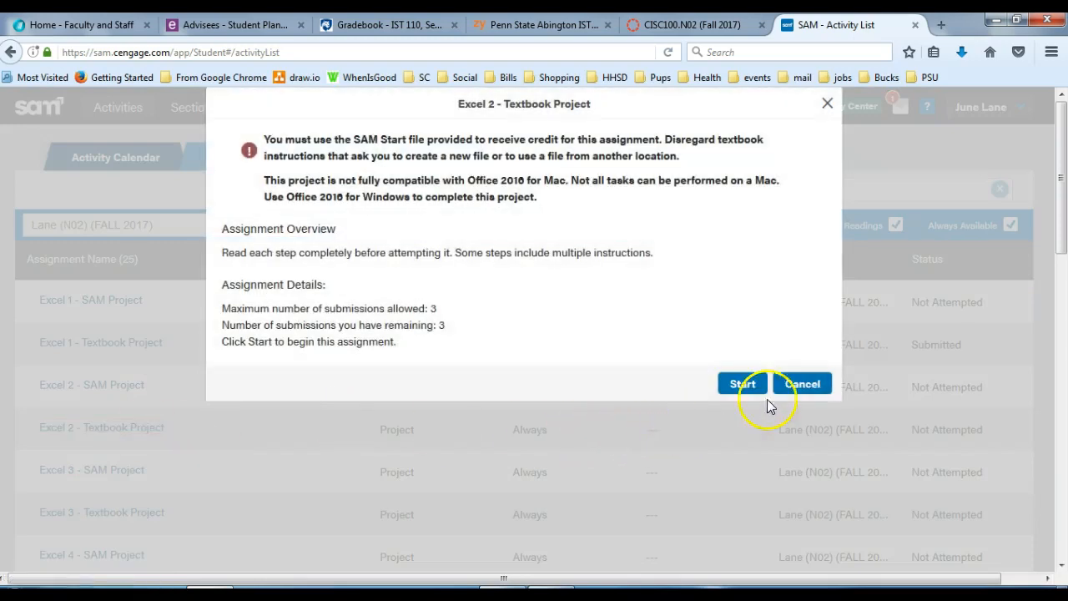
click(740, 389)
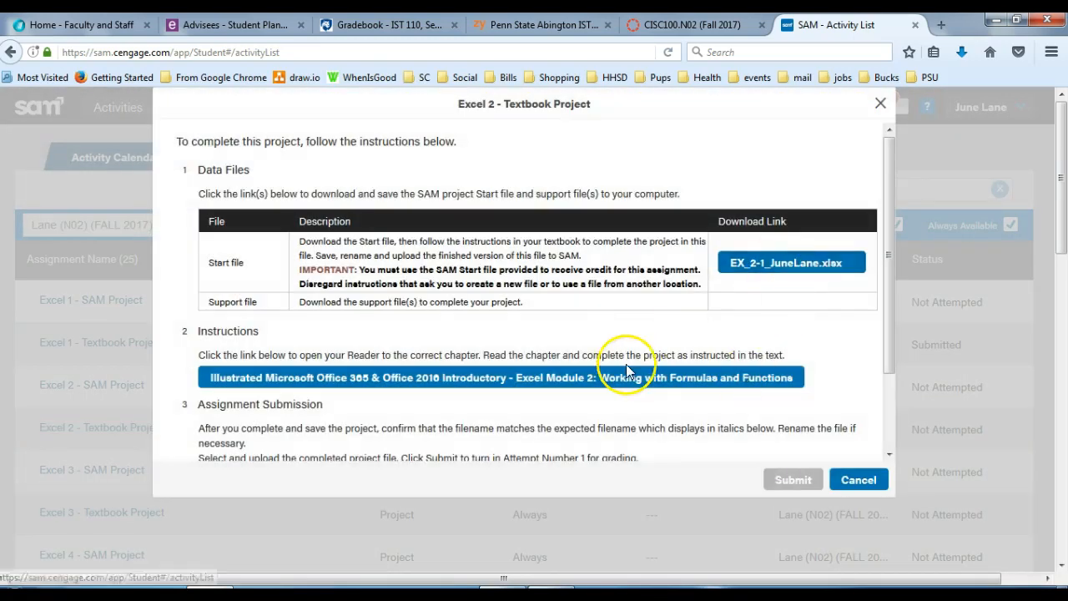
- Copy the expected Tour Expense Analysis filename from the assignment submission section
scroll(626, 364, down, 2)
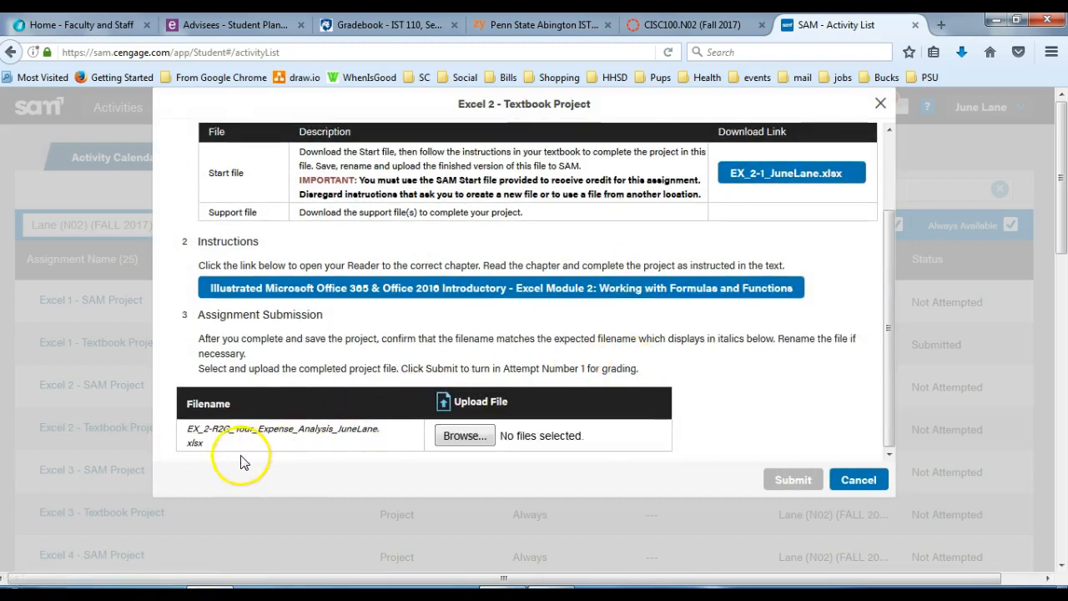
drag(201, 456, 187, 432)
key(ctrl+c)
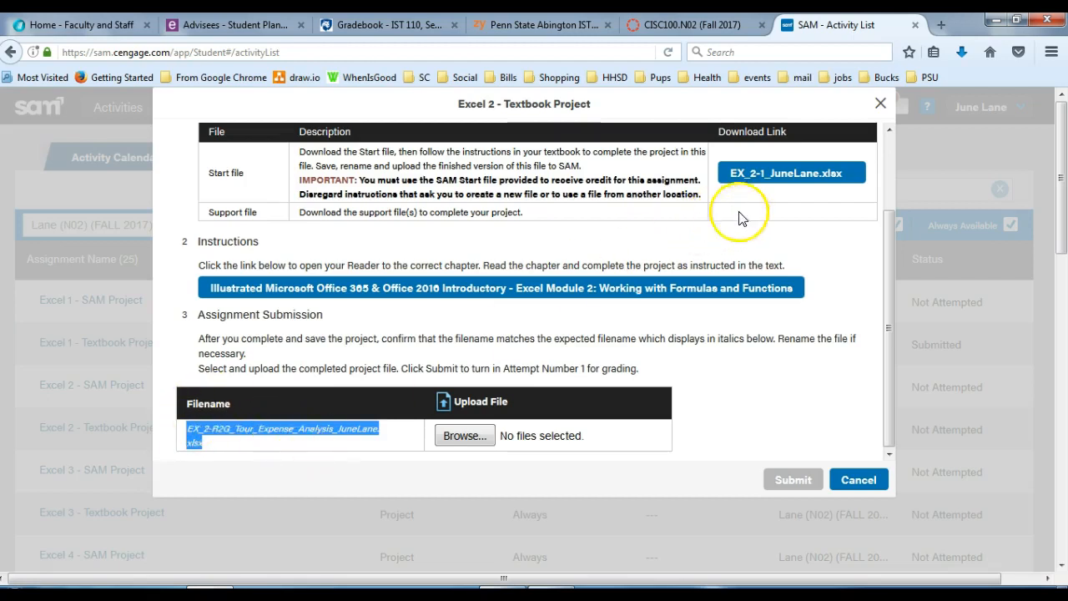
- Download the EX_2-1 start file, opening it directly in Microsoft Excel, and dismiss the document recovery list
click(775, 174)
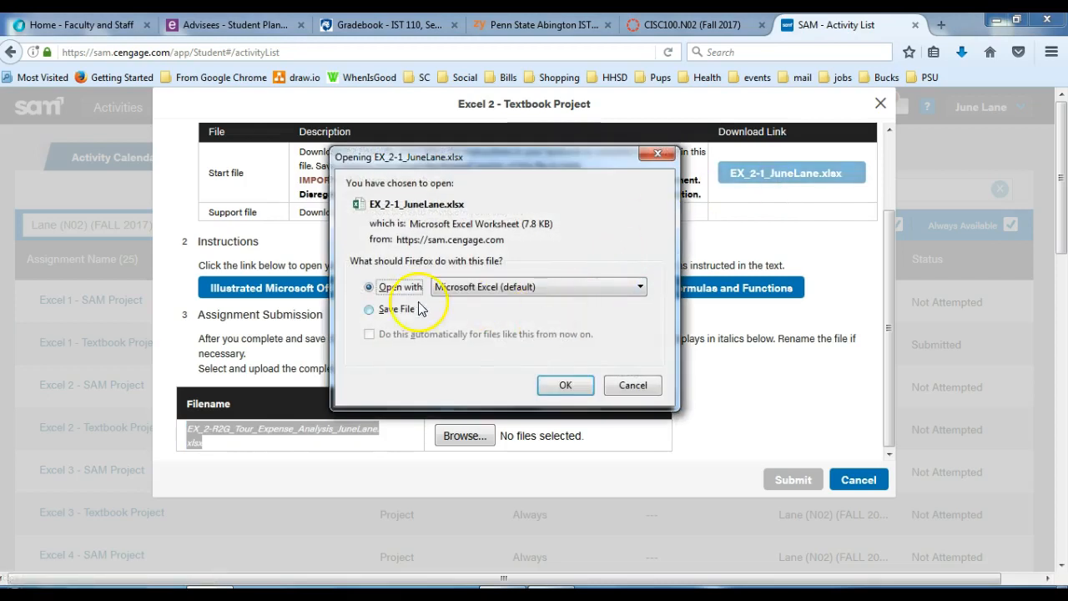
click(556, 385)
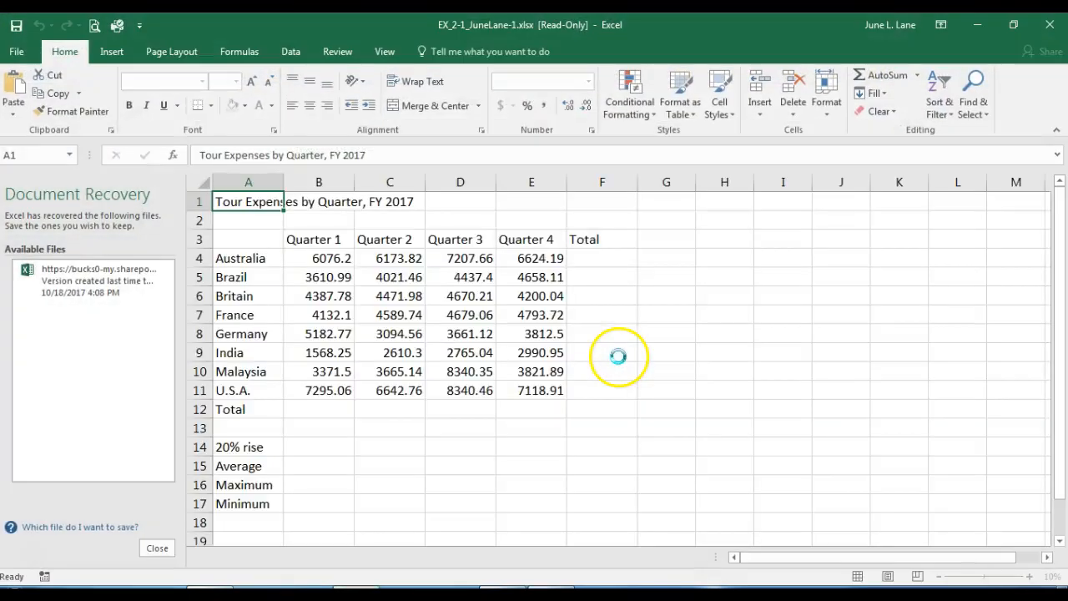
click(157, 547)
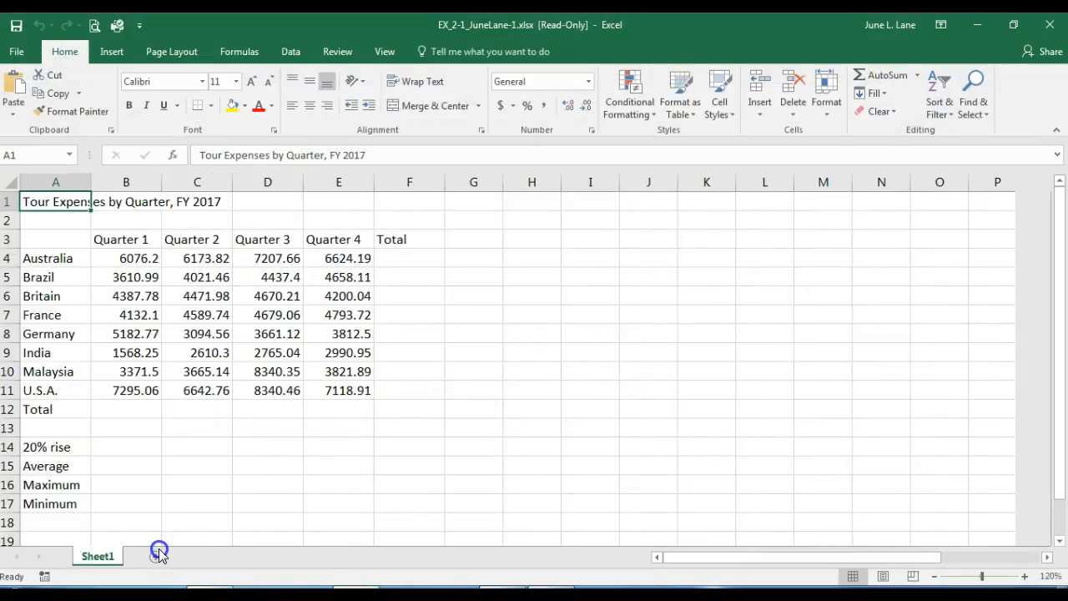
- Save the workbook to the Desktop under the copied Tour Expense Analysis filename, replacing the existing file
click(16, 51)
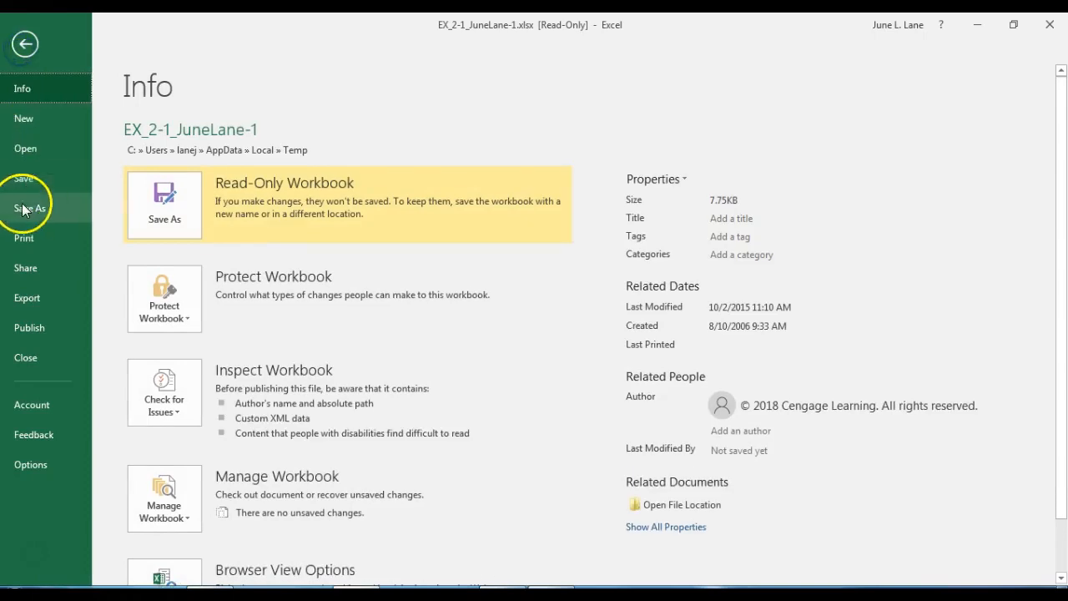
click(25, 209)
click(177, 415)
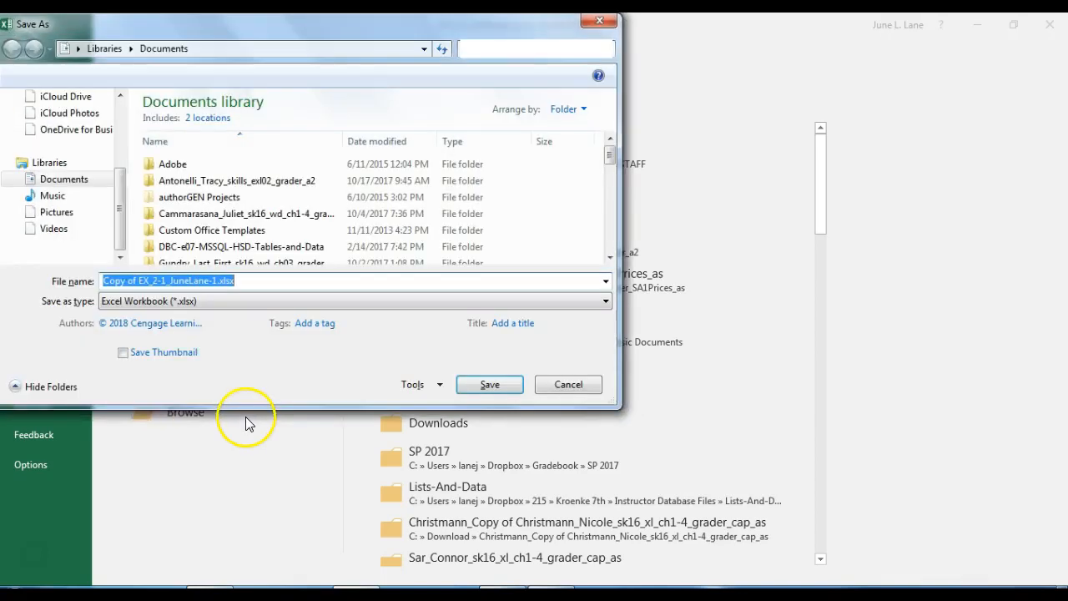
scroll(117, 201, up, 1)
scroll(119, 175, up, 2)
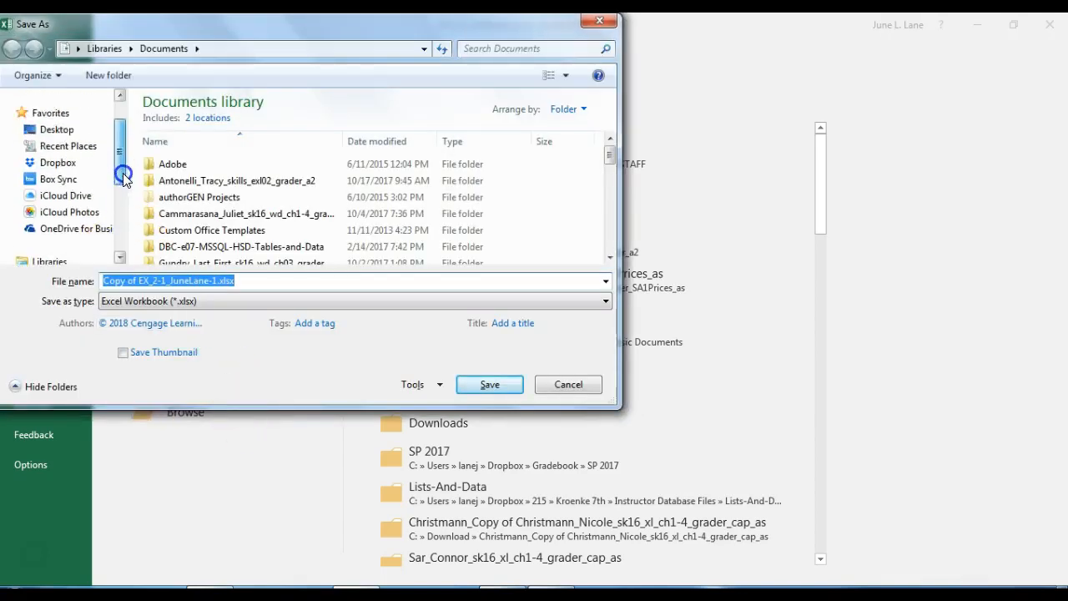
click(50, 155)
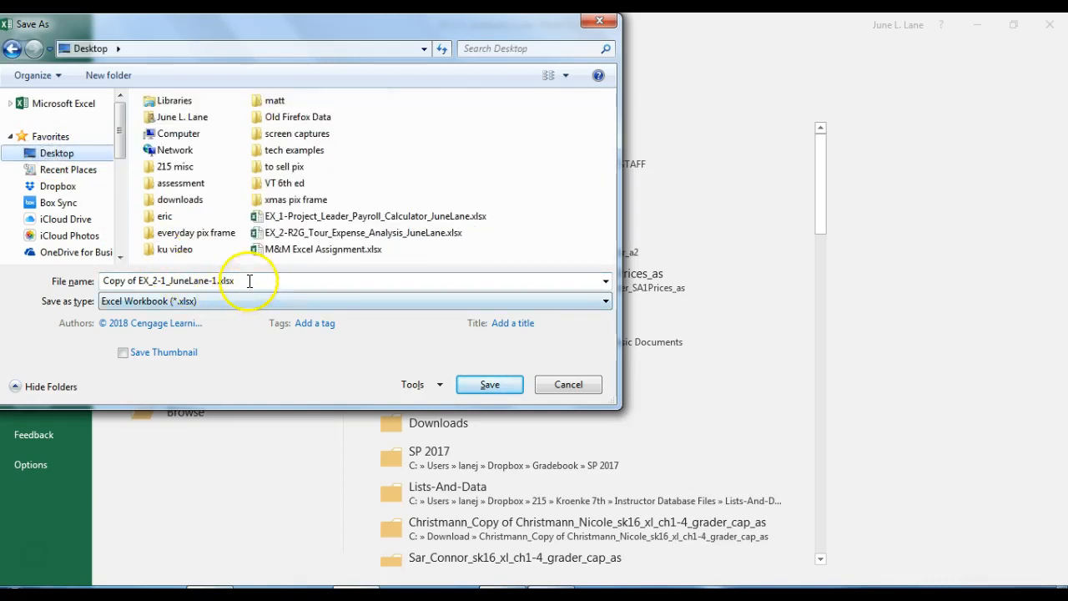
click(144, 280)
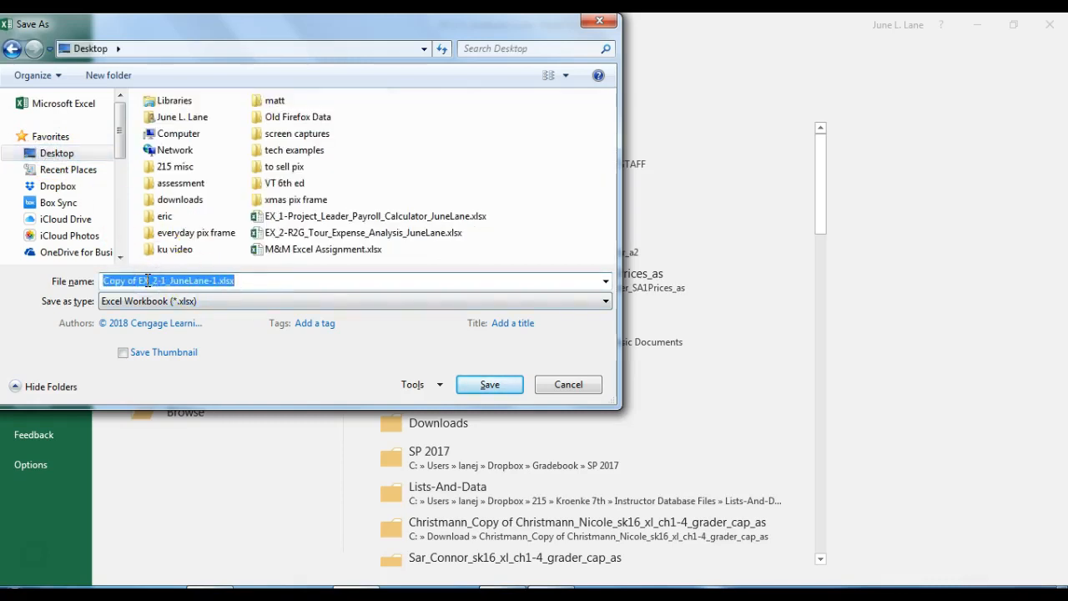
key(ctrl+v)
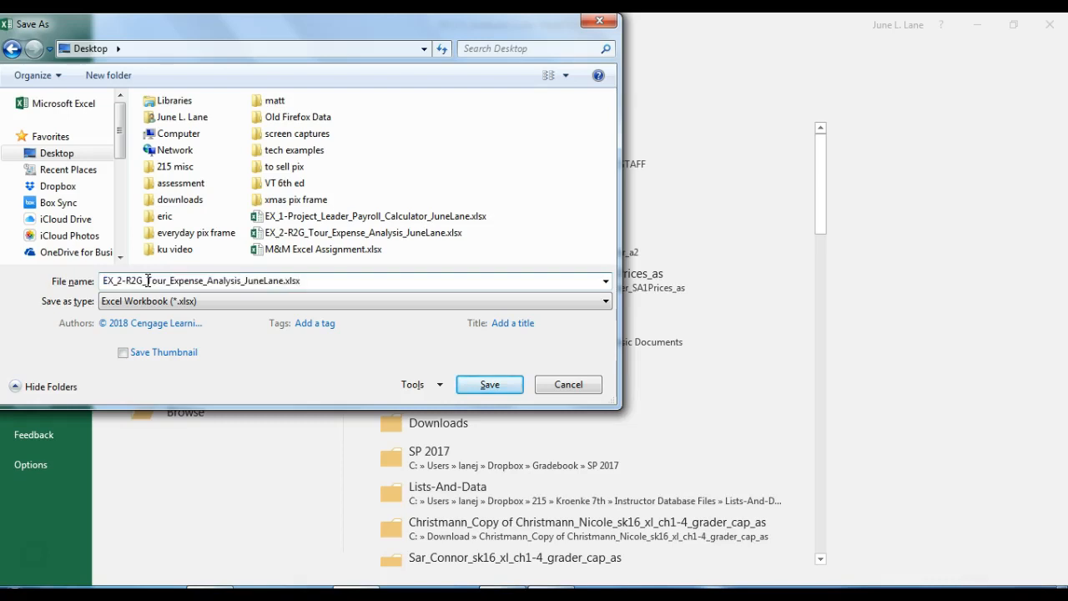
click(490, 386)
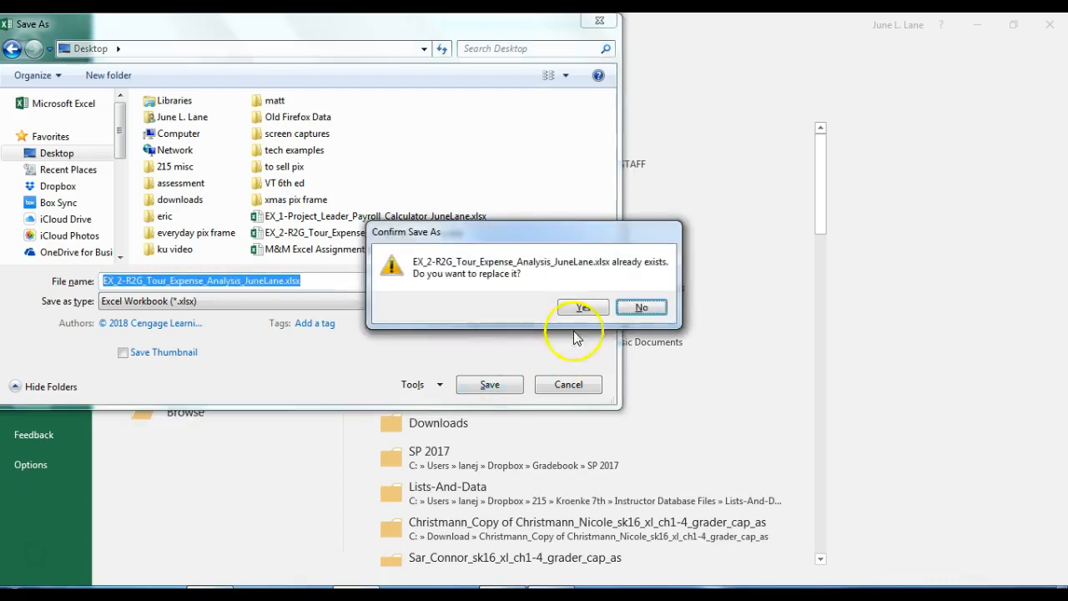
click(584, 308)
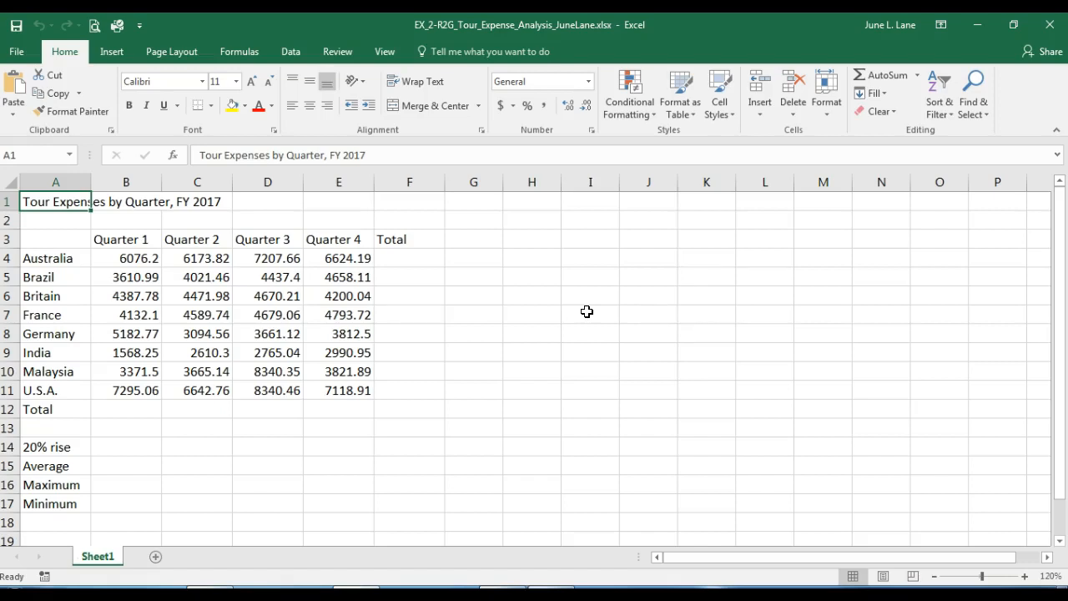
- Add a column sum of the Quarter 1 expenses B4:B11 in the Total row with Quick Analysis
click(134, 258)
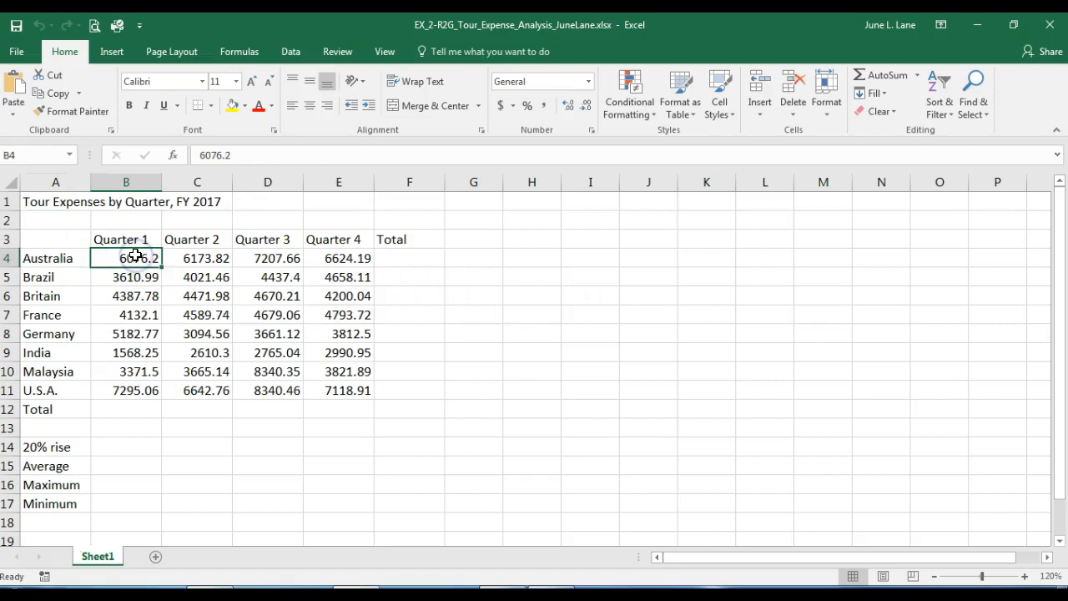
drag(134, 258, 134, 397)
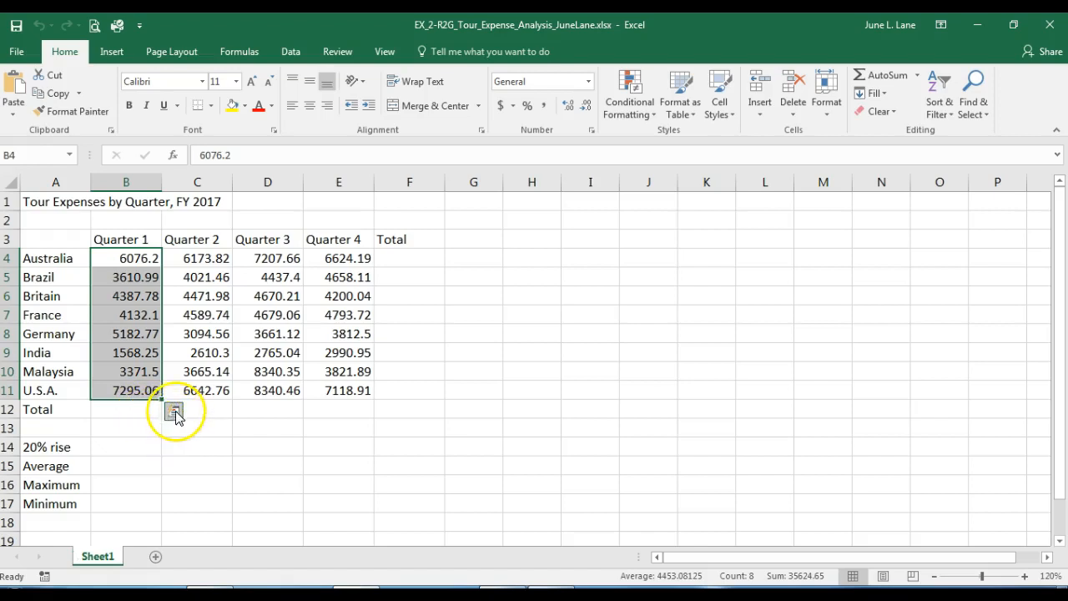
click(175, 412)
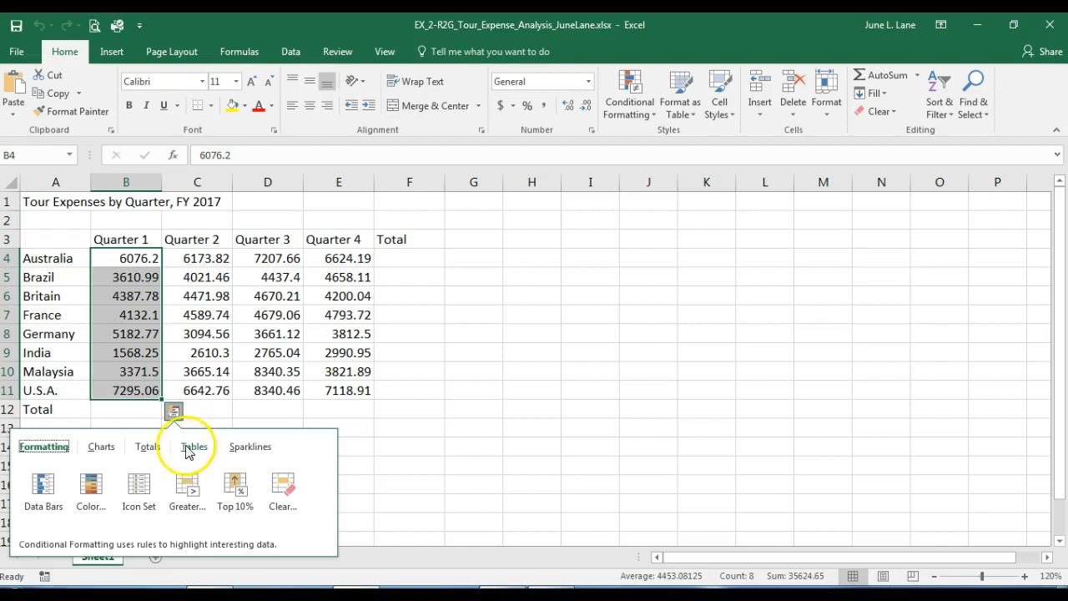
click(148, 449)
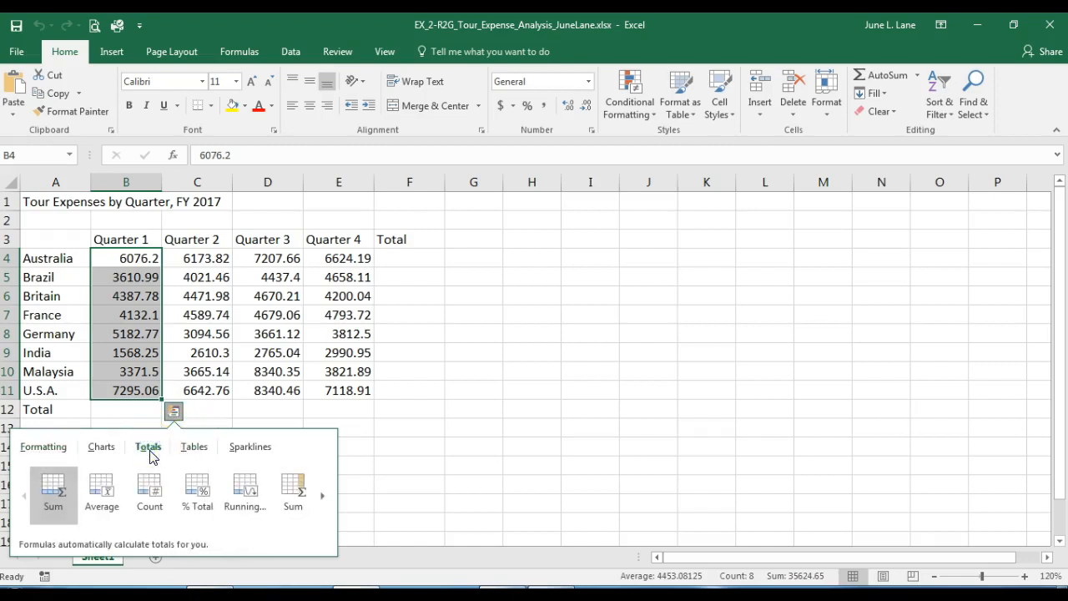
click(55, 492)
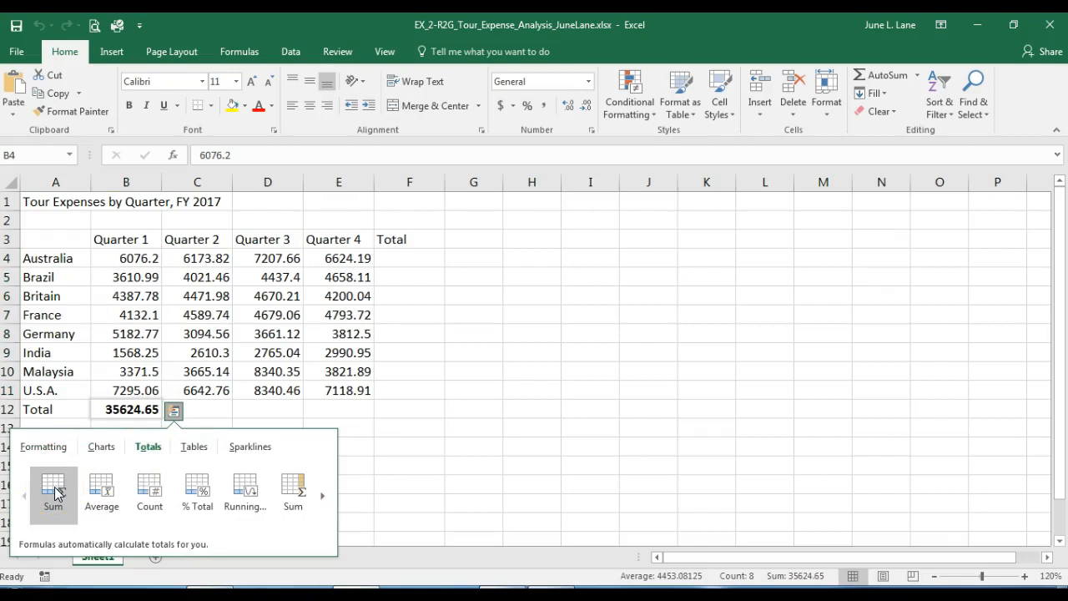
click(55, 492)
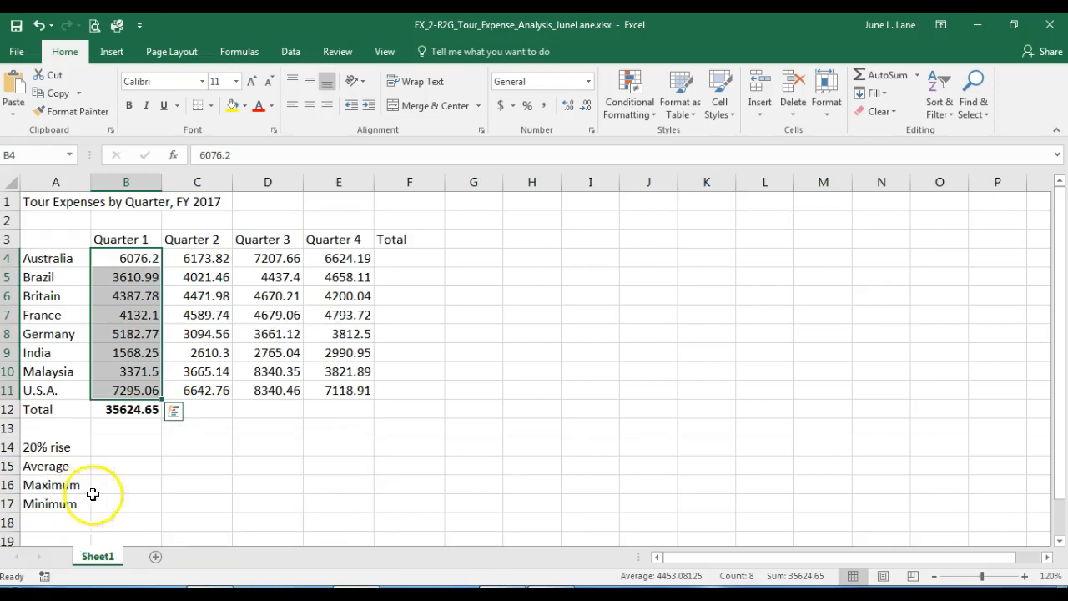
- Fill the Quarter 1 total formula from B12 across to E12 and check the copied formula in C12
click(140, 410)
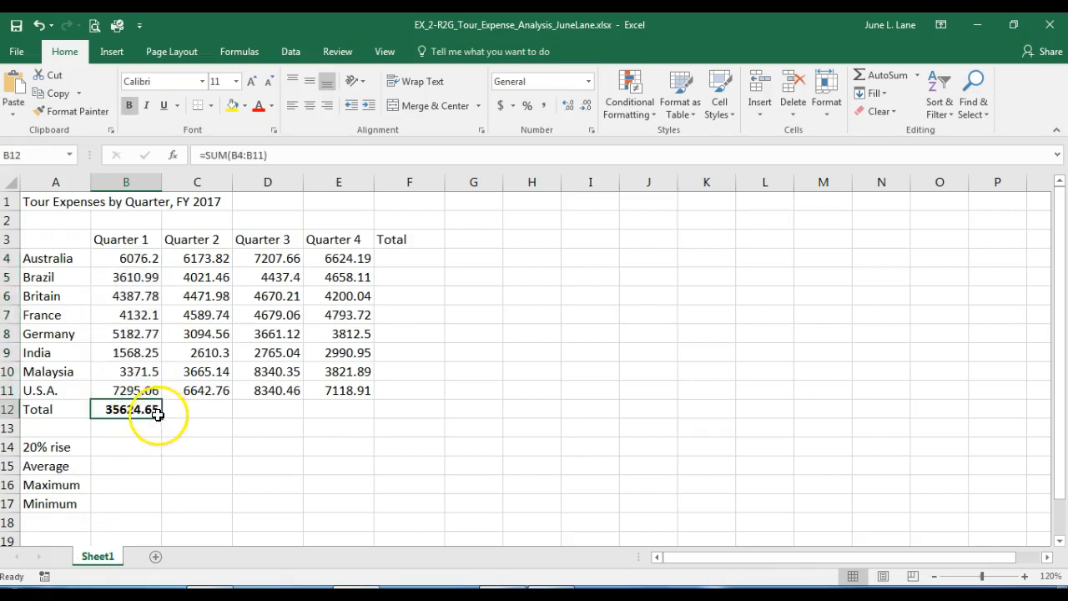
drag(162, 418, 340, 433)
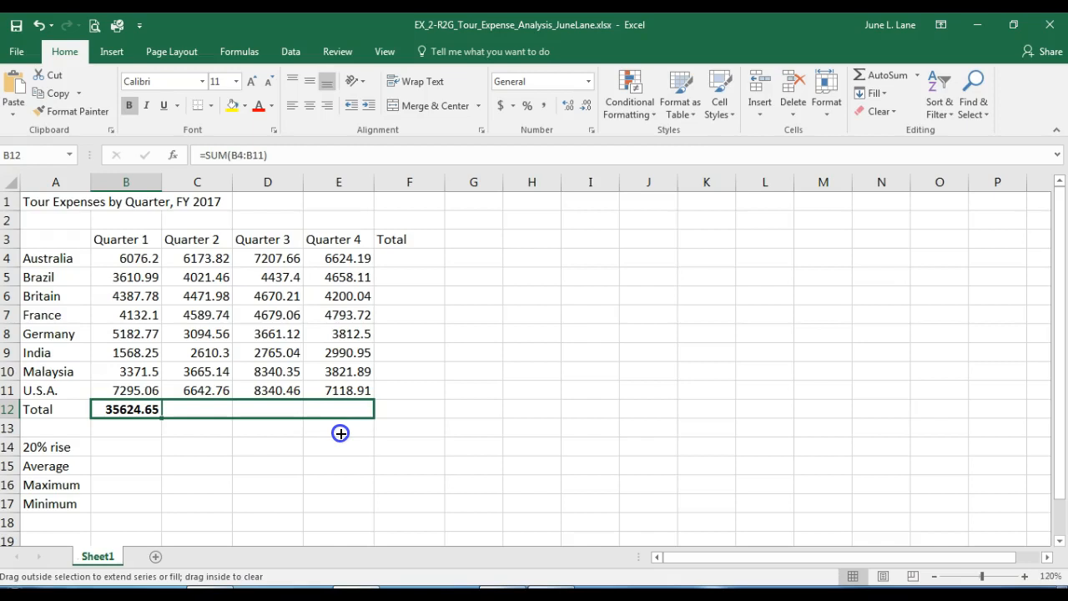
drag(341, 433, 339, 432)
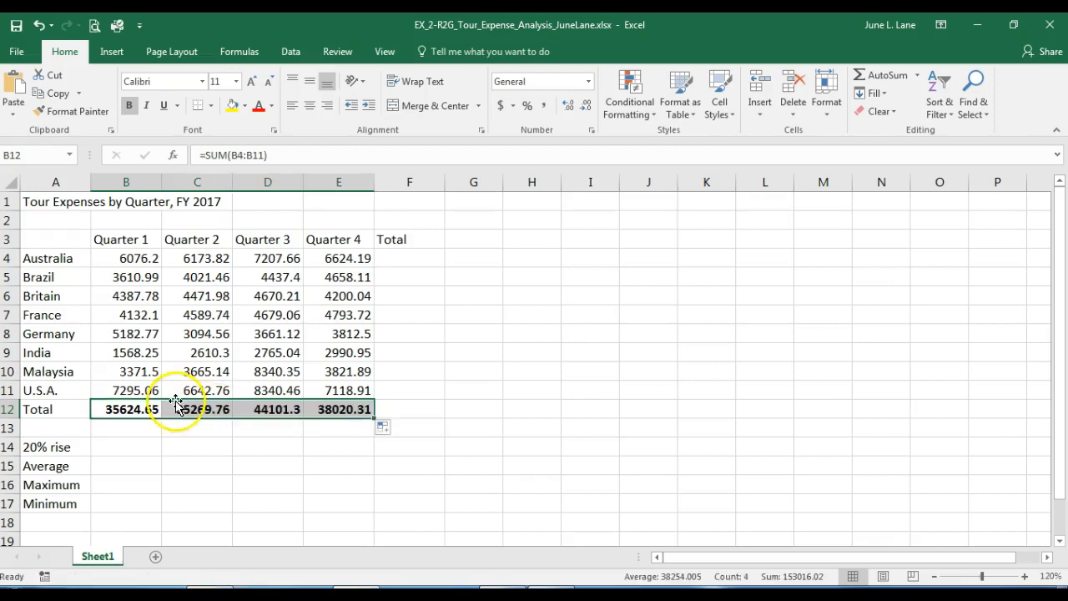
click(203, 407)
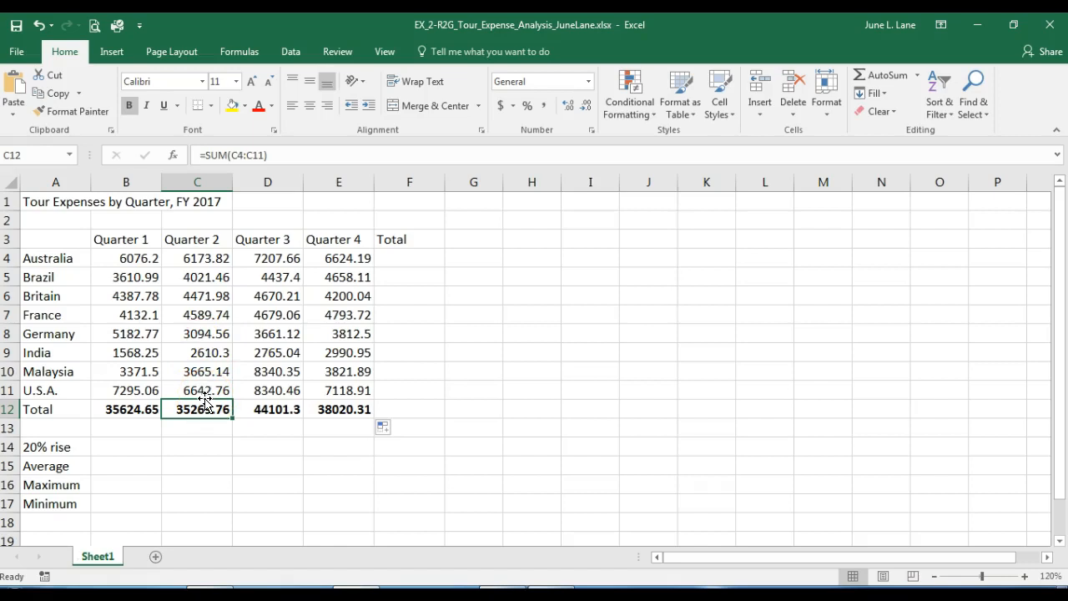
- Write the 20% rise formula =B12+B12*.2 for Quarter 1 in cell B14
click(123, 448)
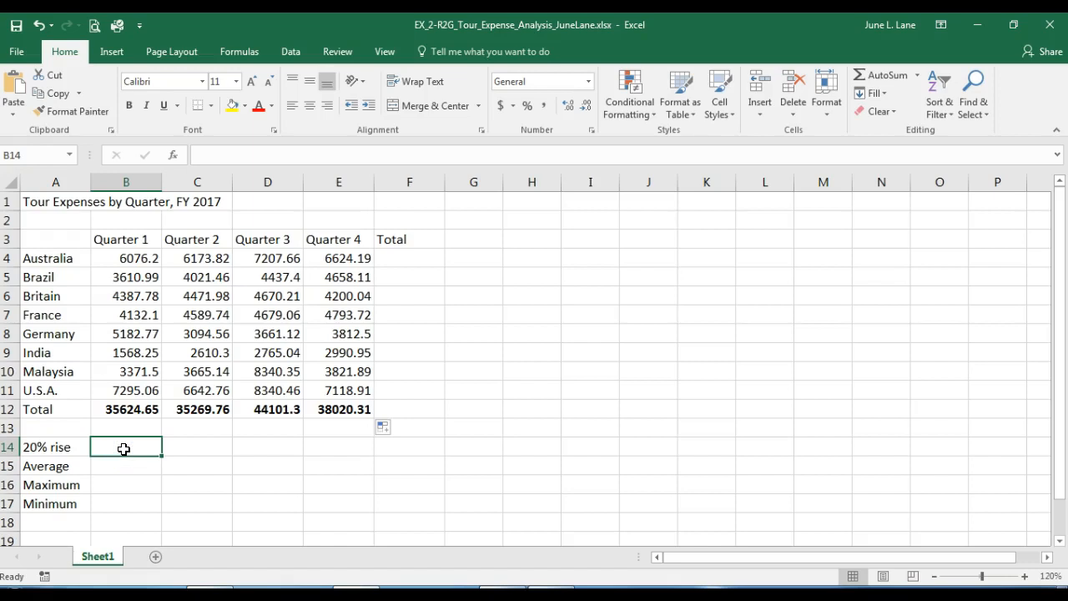
text(=)
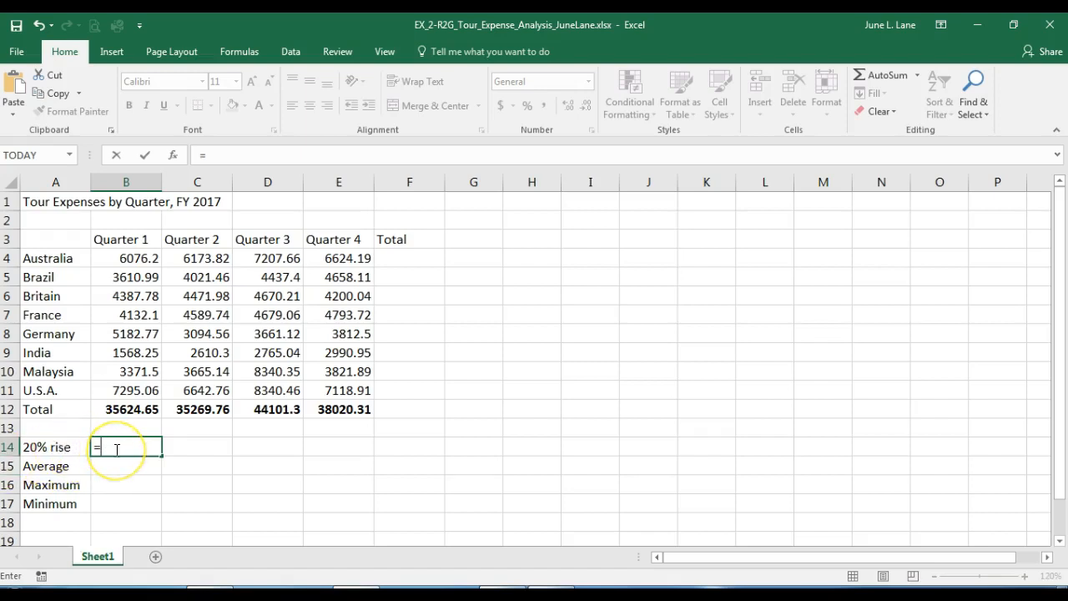
click(124, 409)
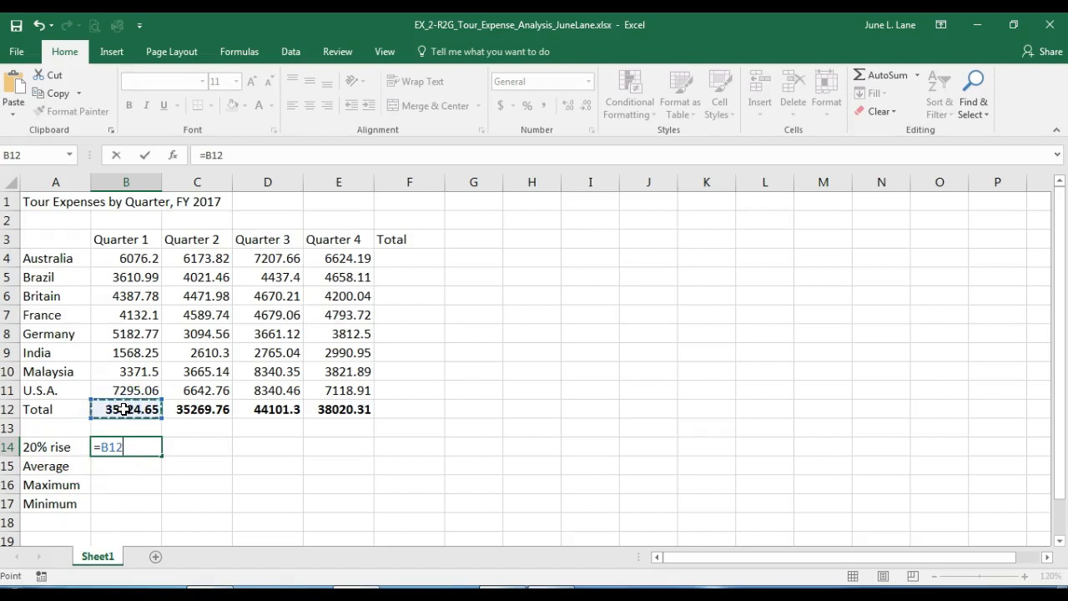
text(+)
click(124, 409)
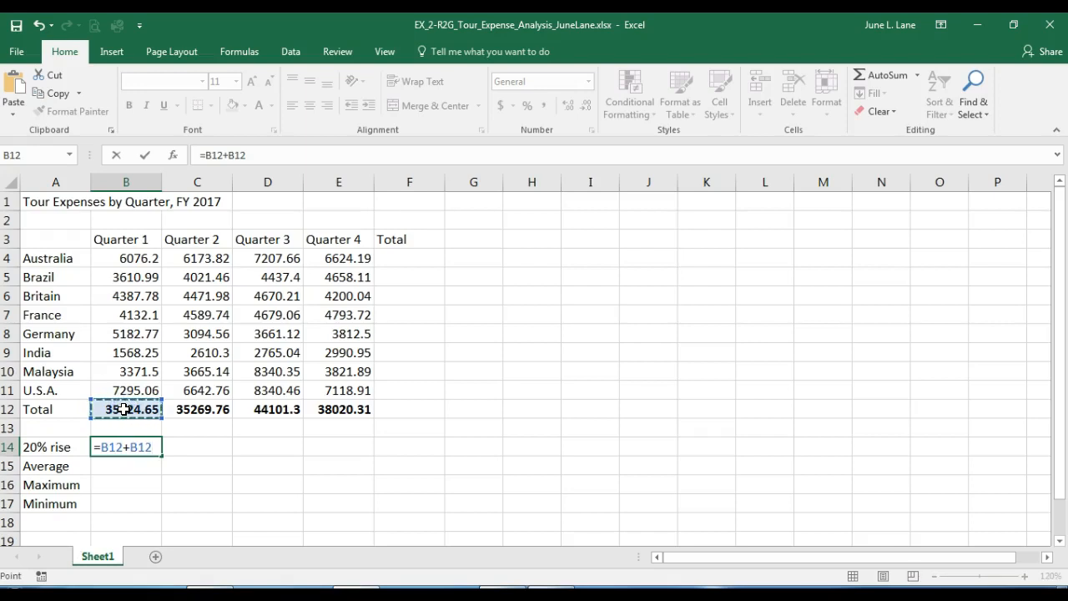
text(*)
text(.2)
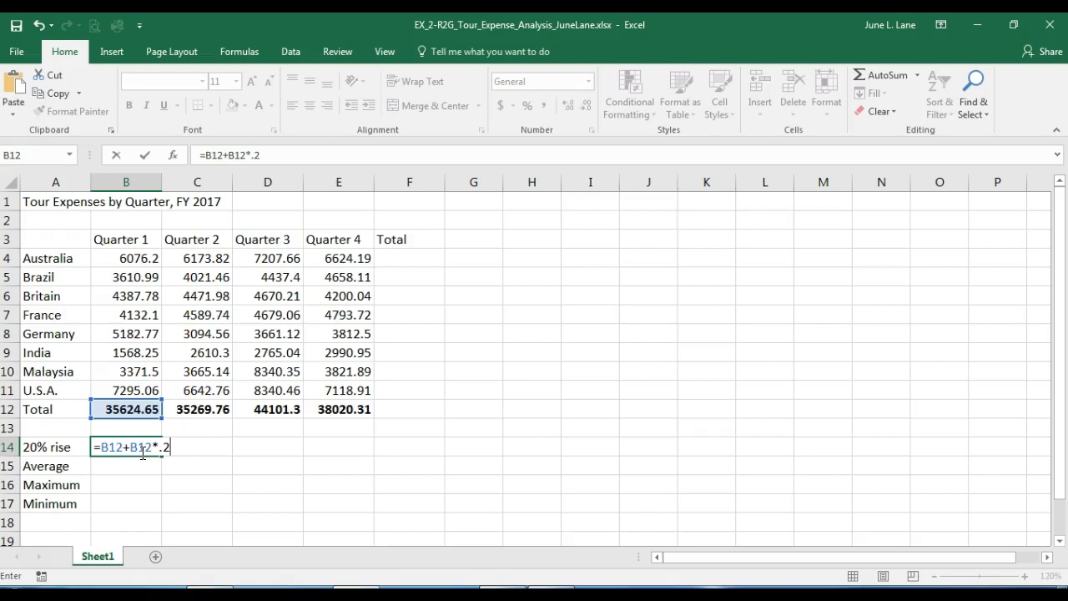
- Enclose the multiplication in parentheses so B14 reads =B12+(B12*.2), and enter the formula
click(134, 447)
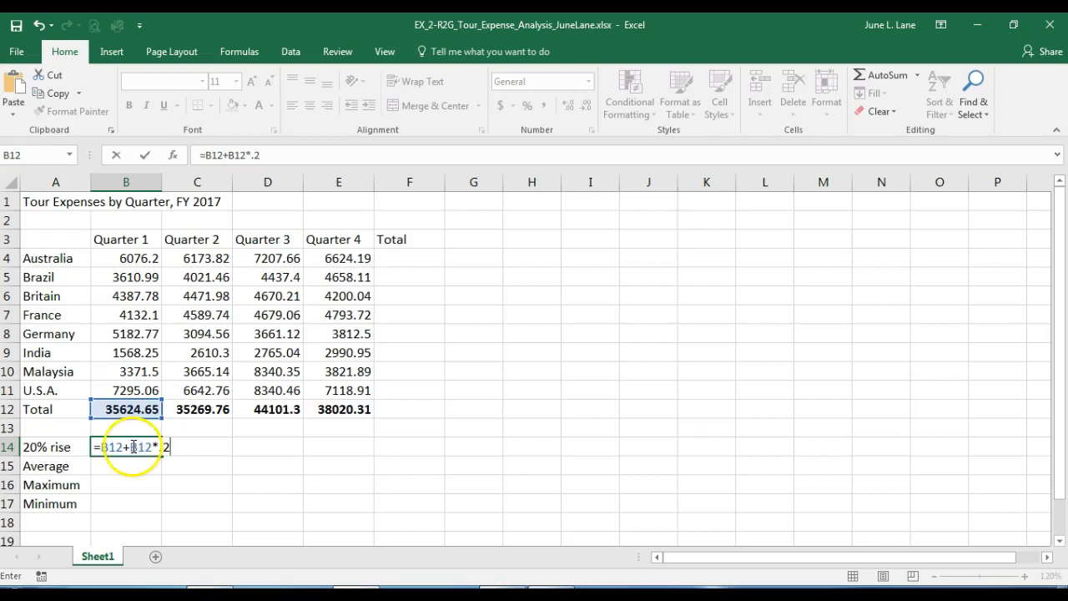
click(130, 448)
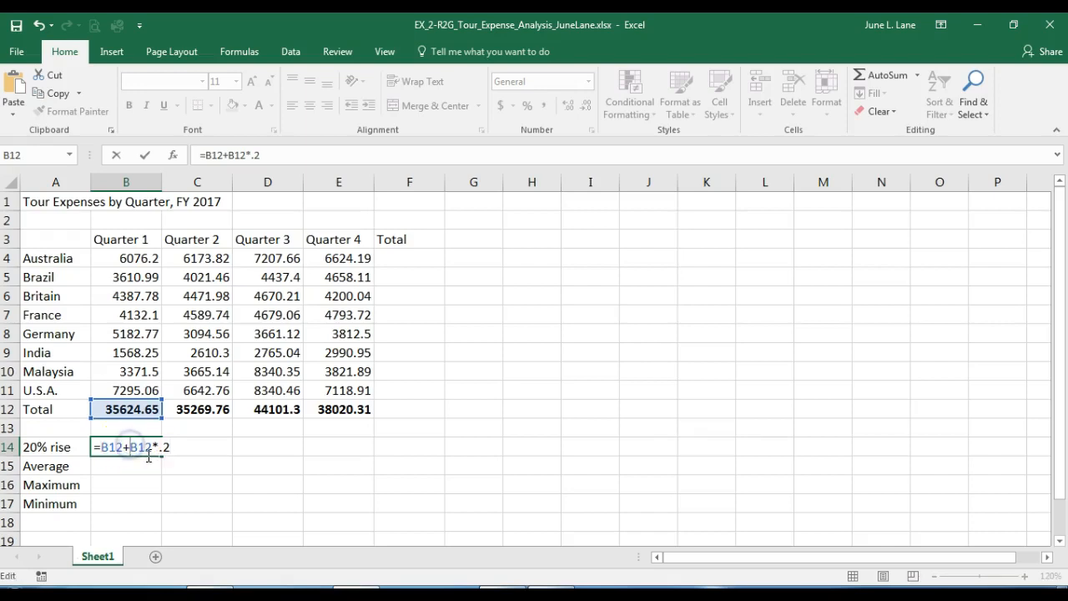
text(()
click(172, 448)
text())
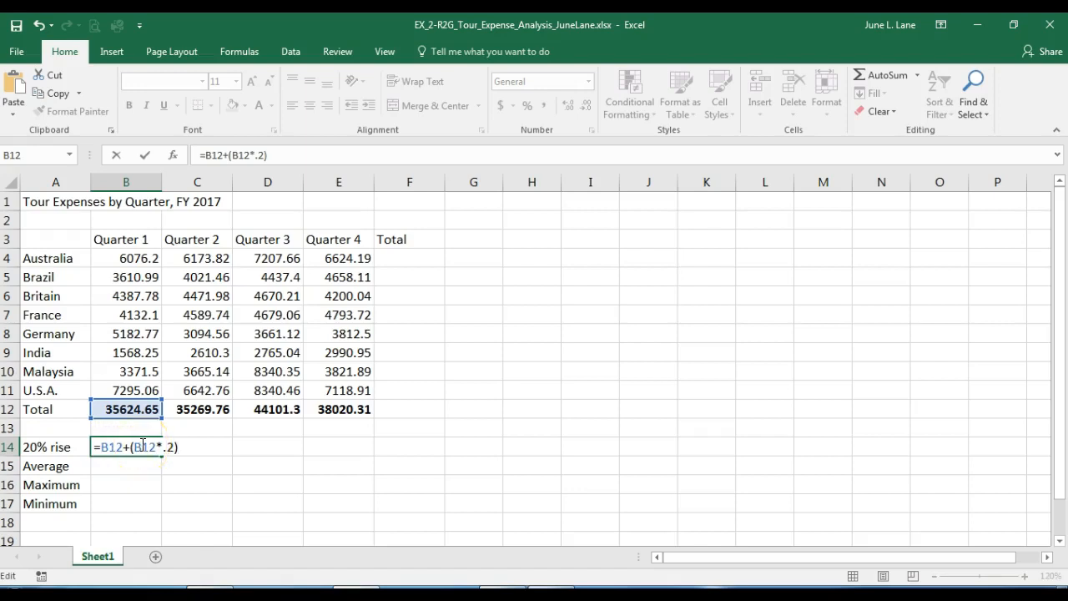
click(146, 156)
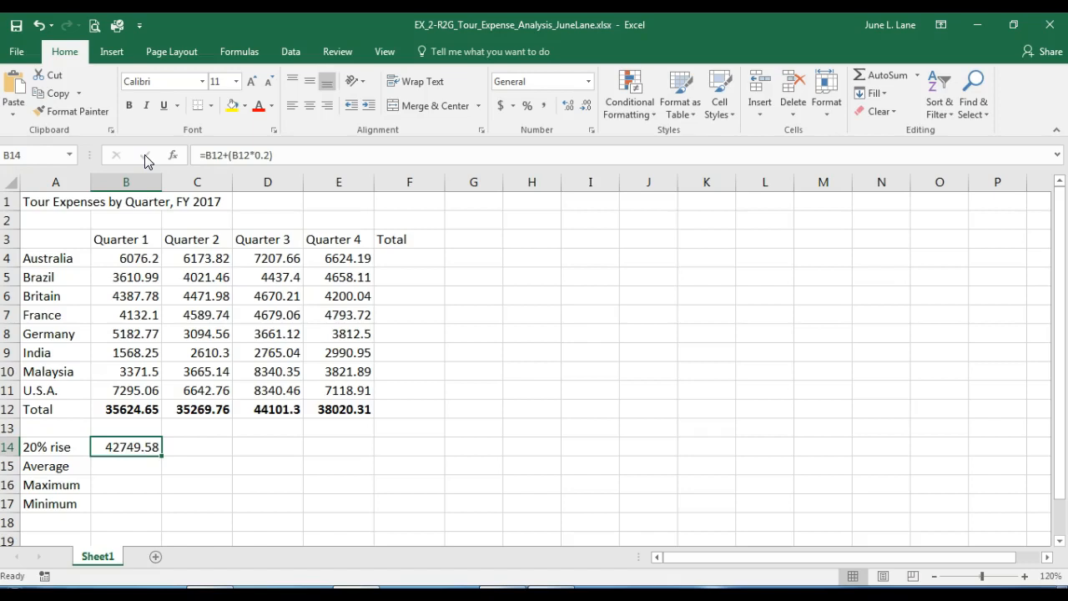
- Enter the 20% rise formula =C12+C12*.2 for Quarter 2 in cell C14
key(Right)
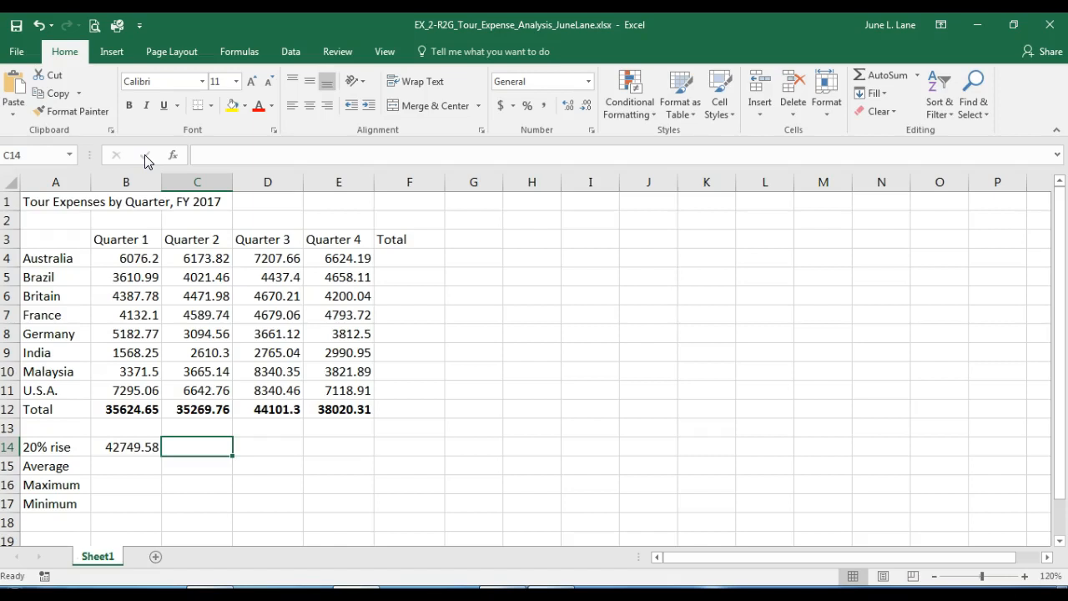
text(=)
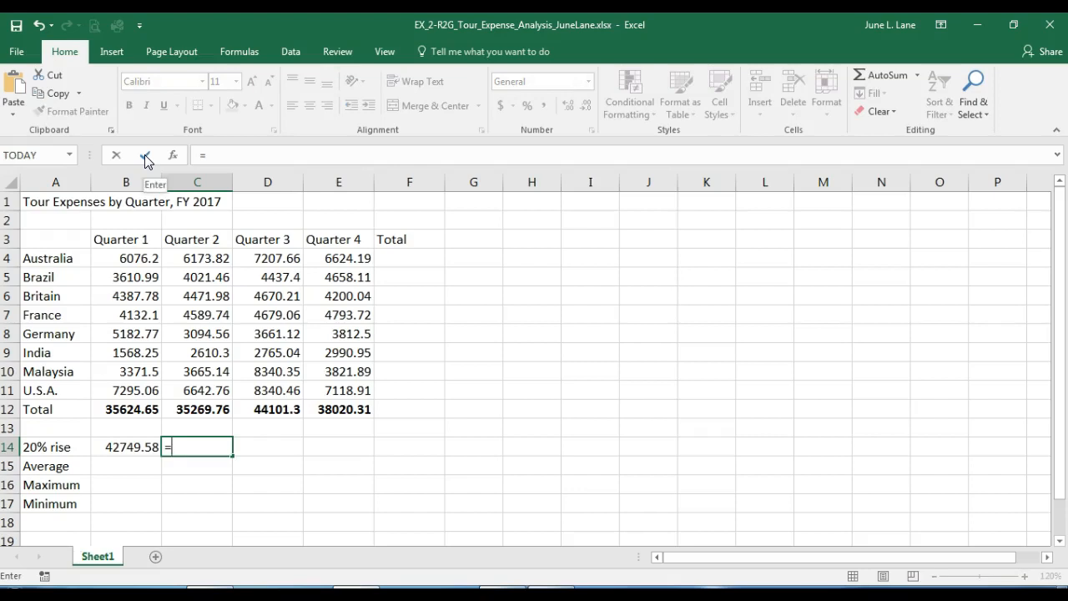
click(200, 410)
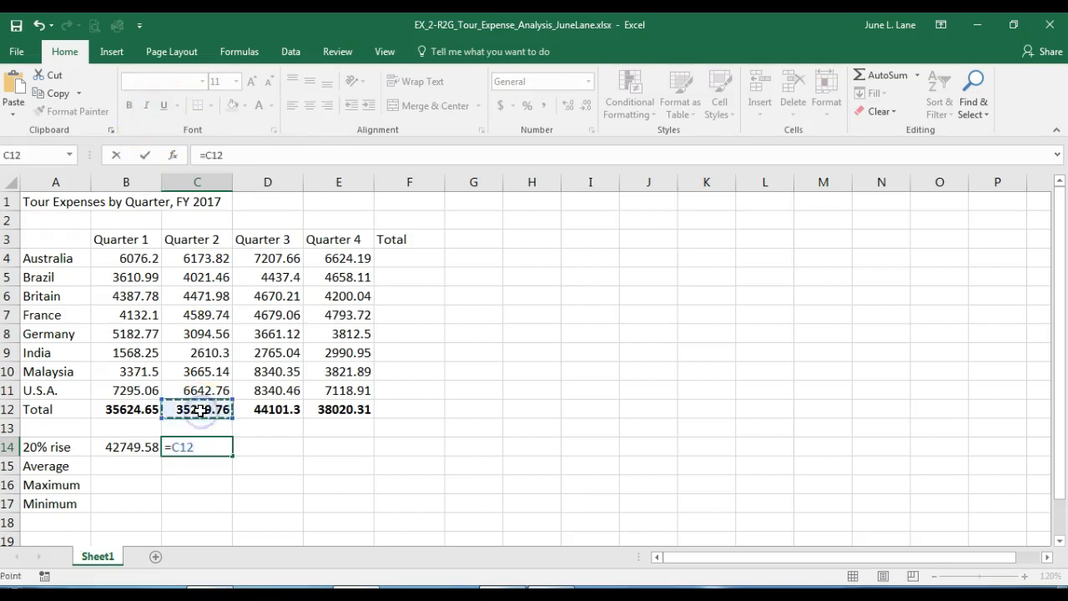
text(+)
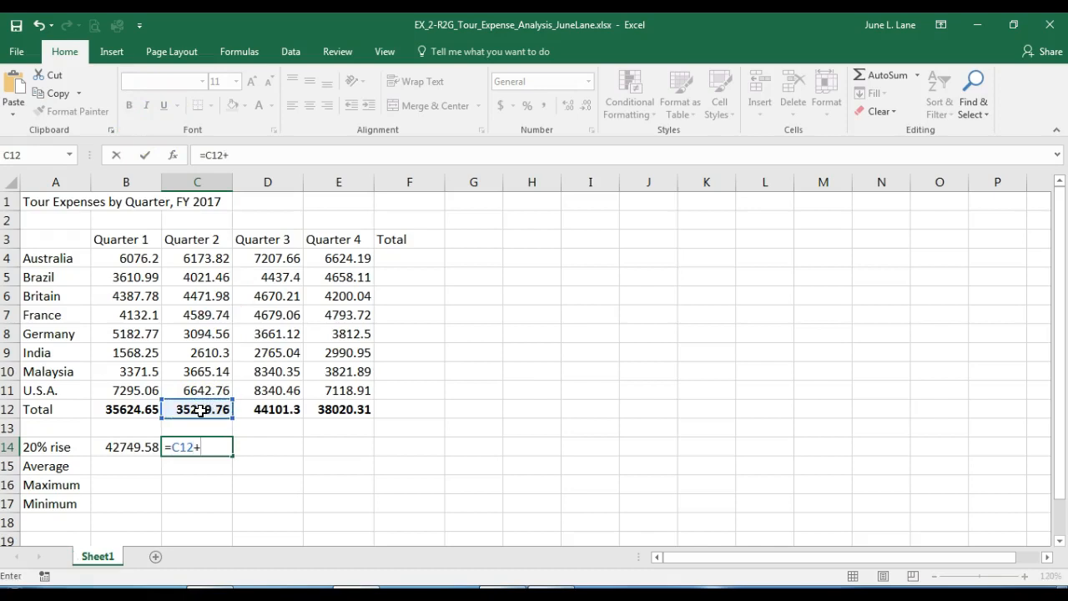
click(198, 412)
text(*)
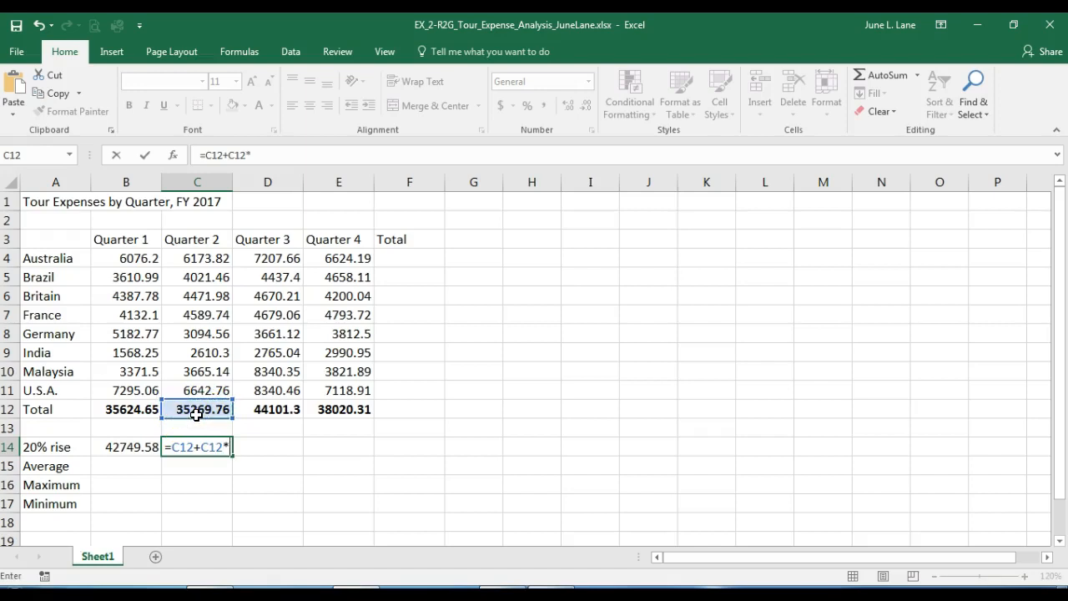
text(.2)
key(Return)
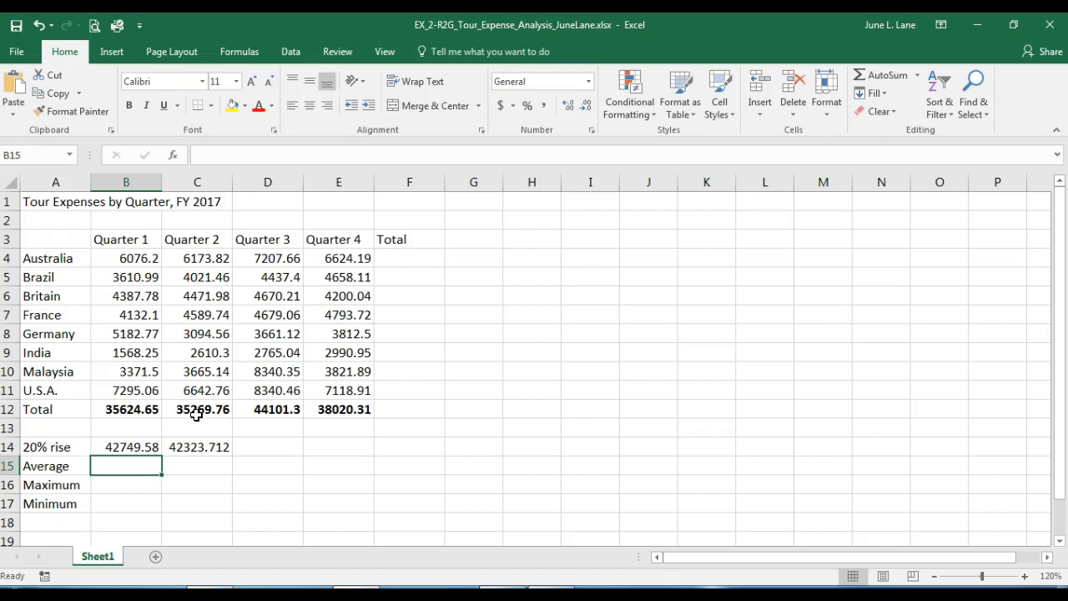
- Compare the 20% rise formulas in B14 and C14, and fill the C14 formula across to E14
click(198, 446)
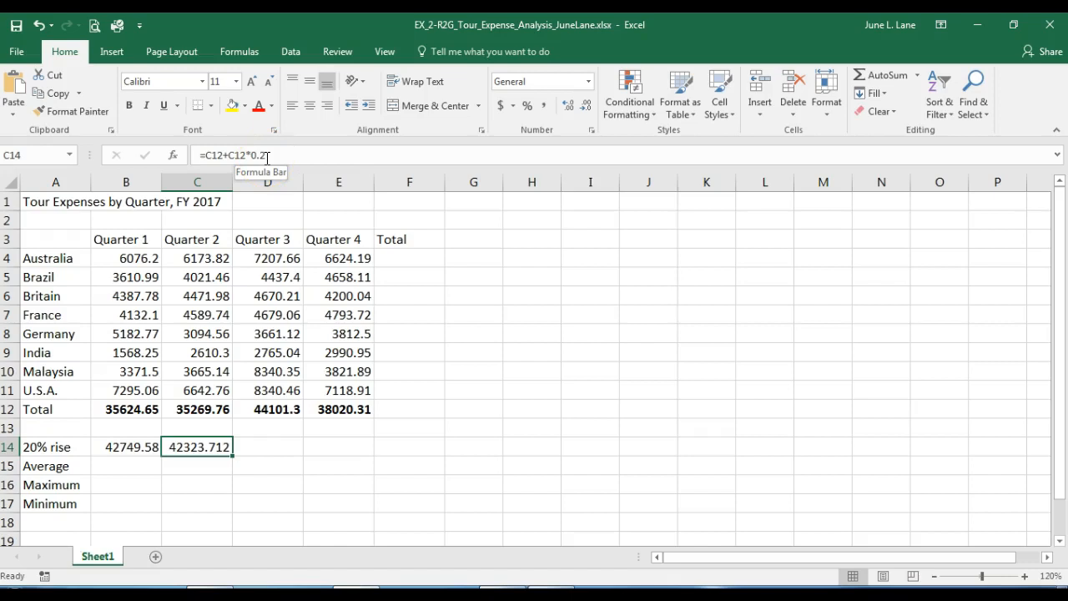
click(128, 446)
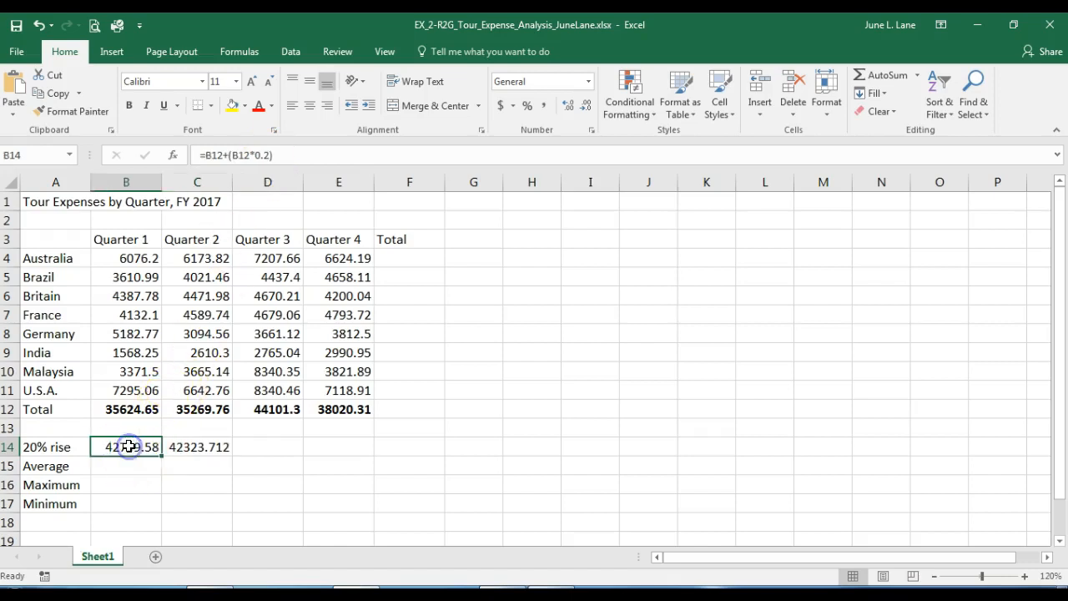
click(198, 451)
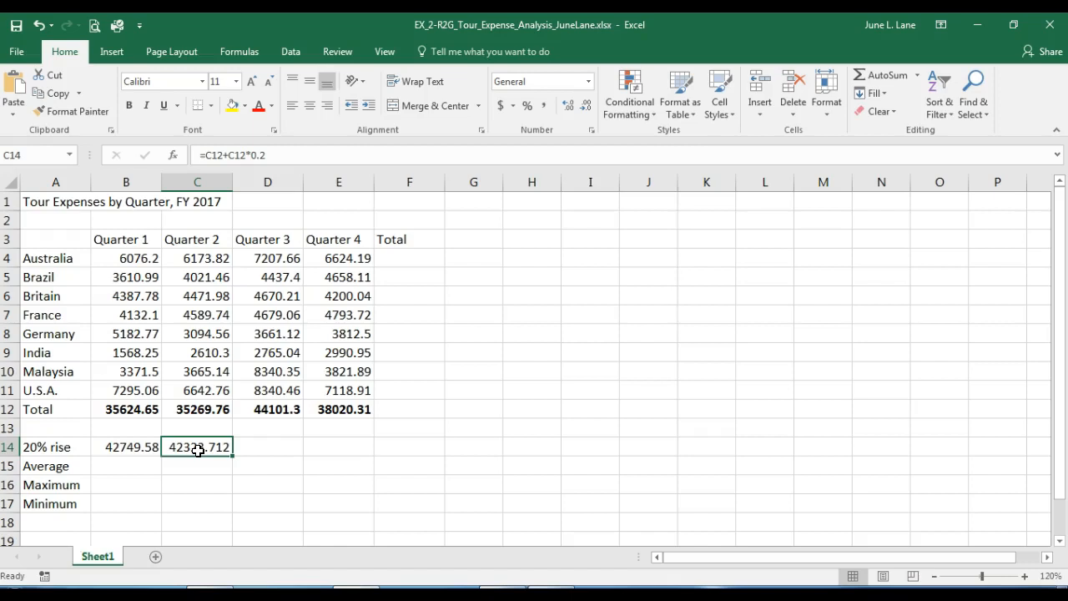
drag(232, 456, 346, 459)
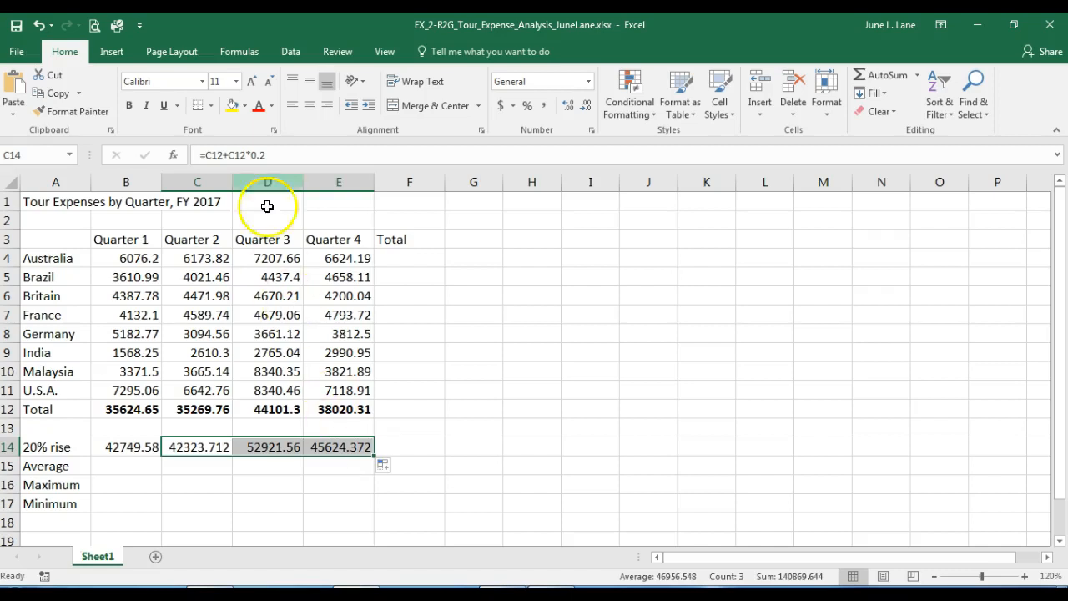
click(239, 59)
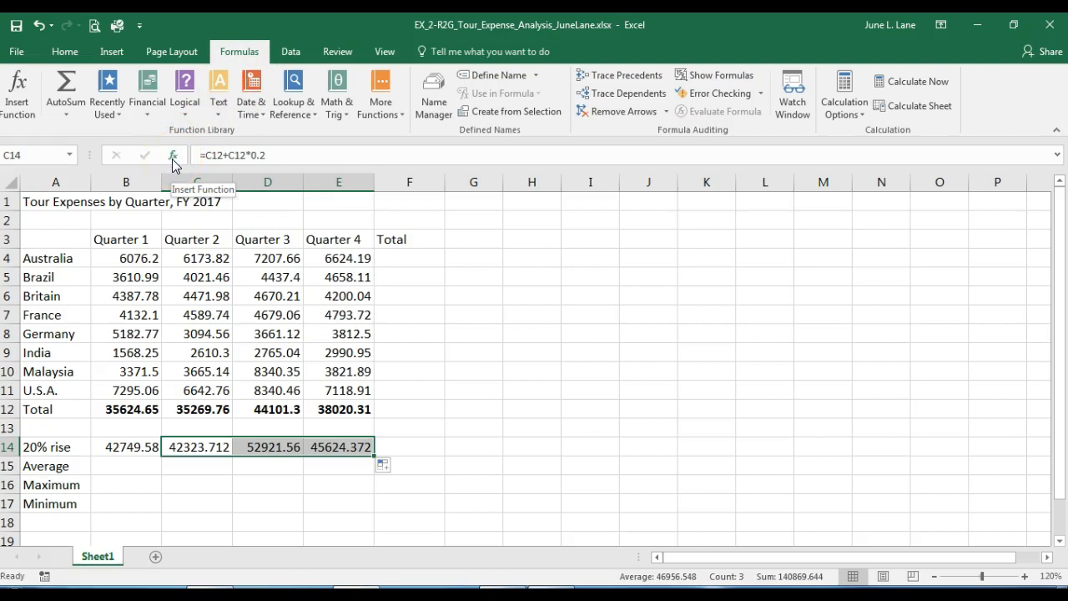
click(65, 51)
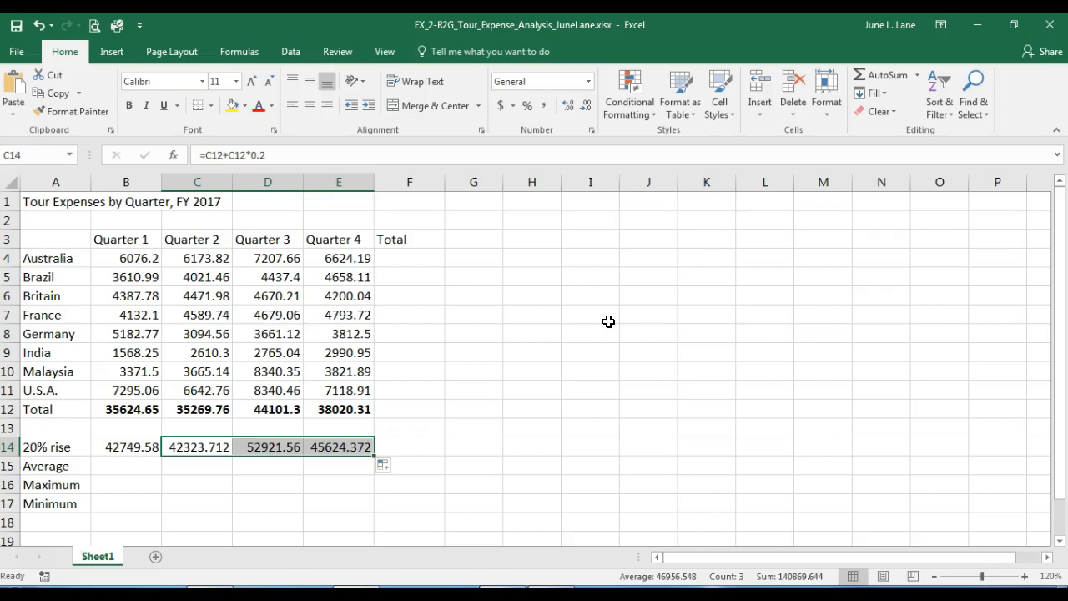
- Insert the AVERAGE function from the most recently used functions into cell B15
click(120, 466)
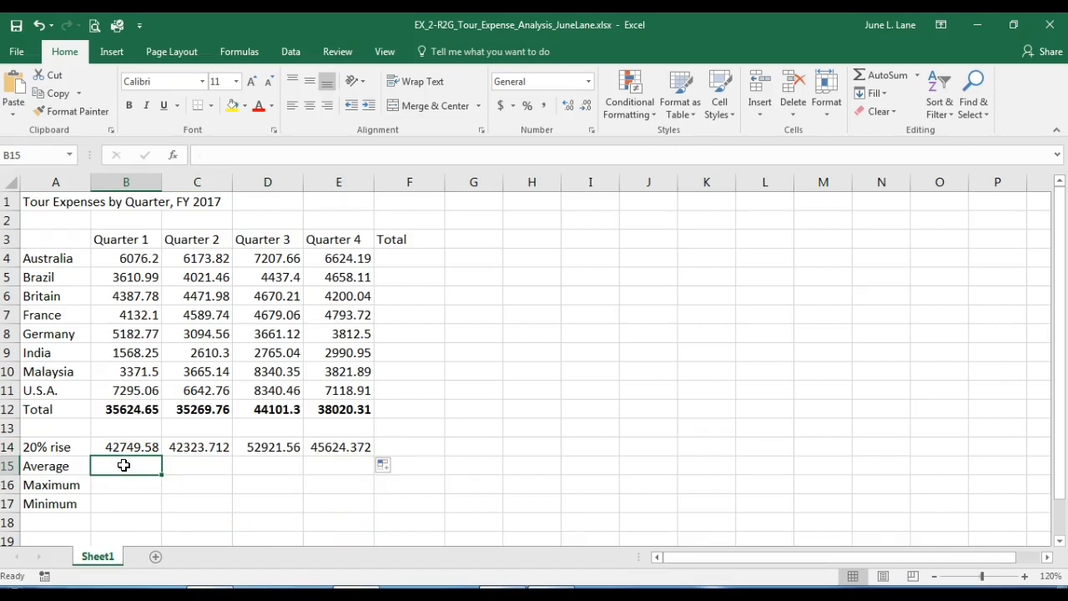
click(174, 157)
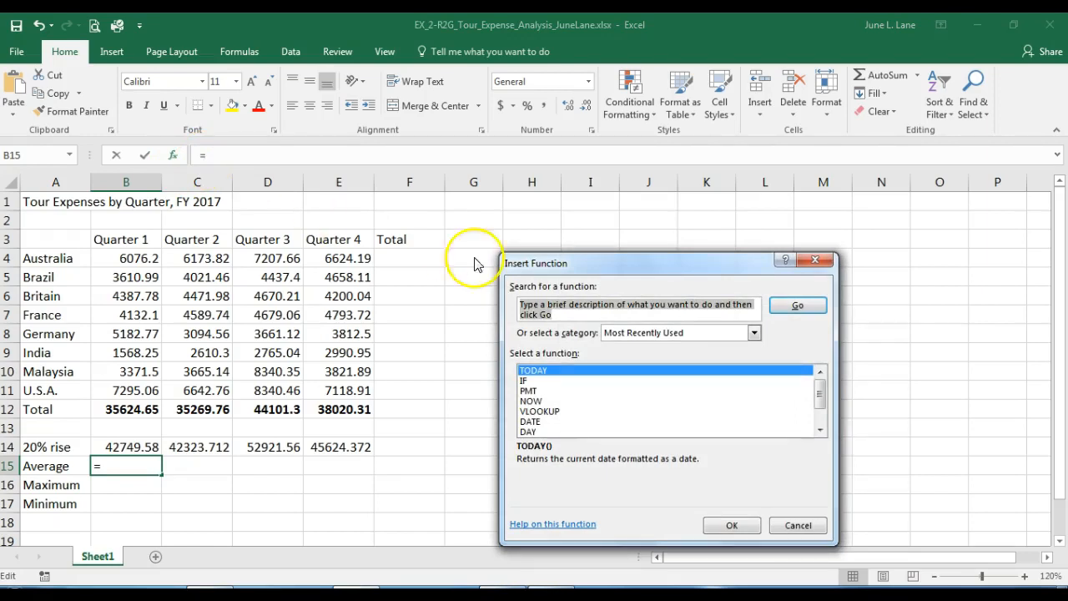
drag(594, 265, 598, 170)
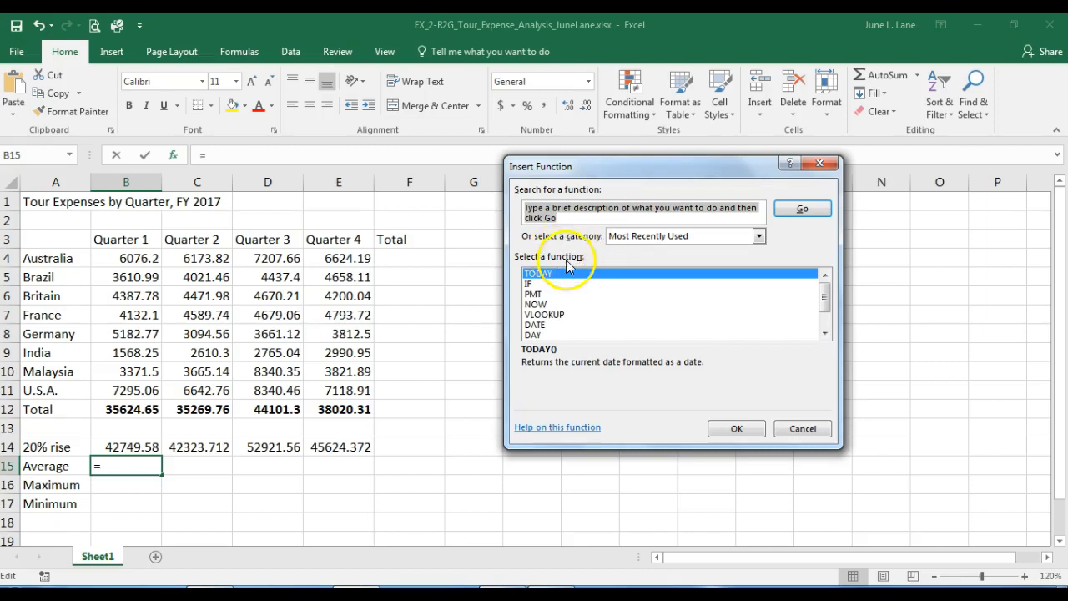
click(824, 334)
click(825, 333)
click(824, 334)
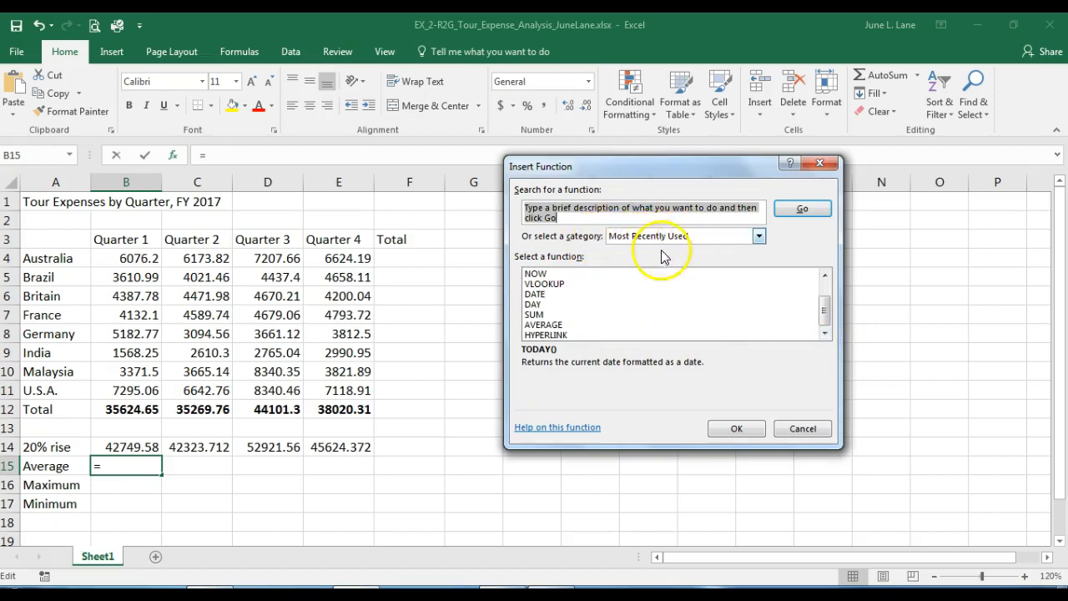
click(555, 328)
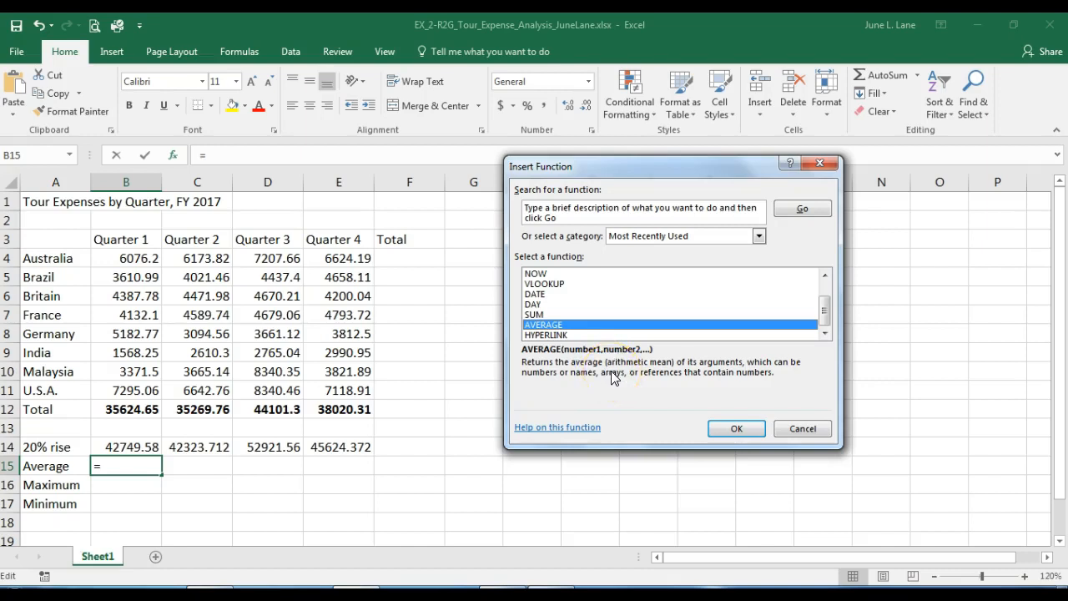
click(730, 427)
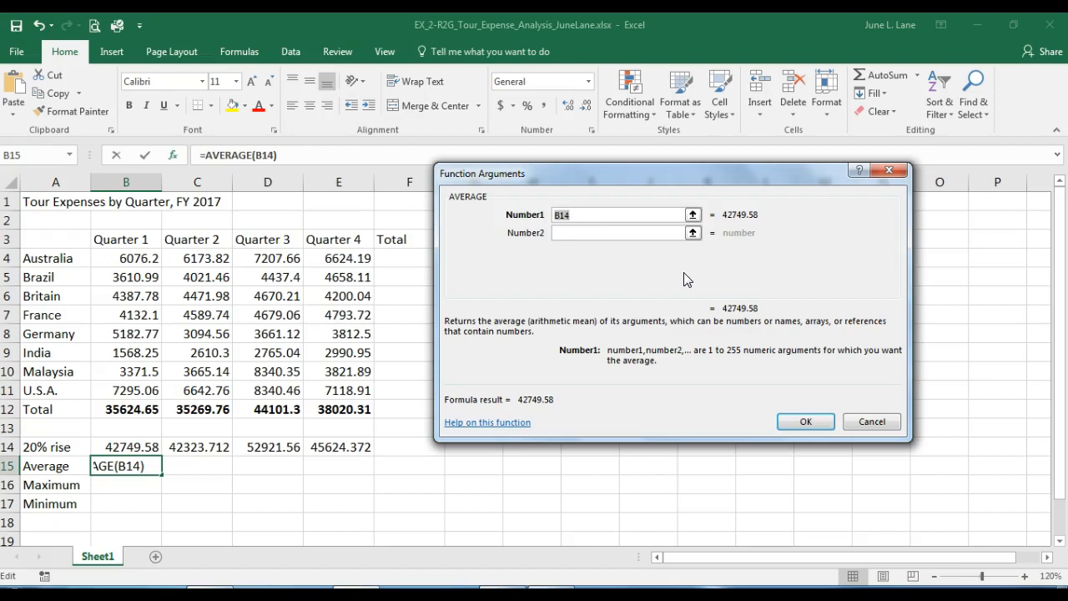
- Set the AVERAGE function's Number1 argument to the Quarter 1 expenses B4:B11 and enter the formula in B15
click(140, 451)
click(25, 563)
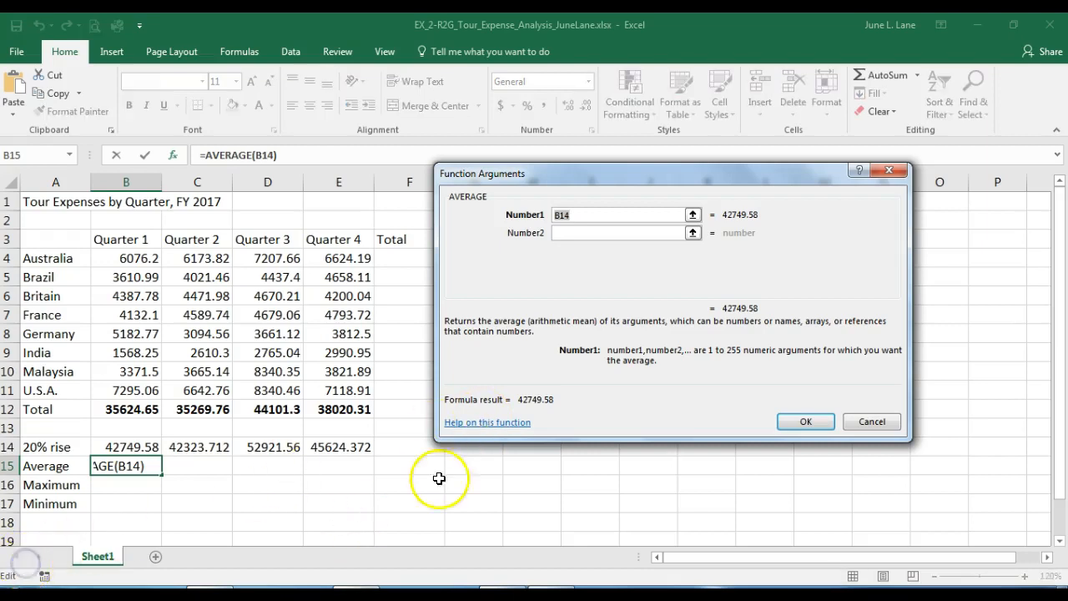
click(692, 215)
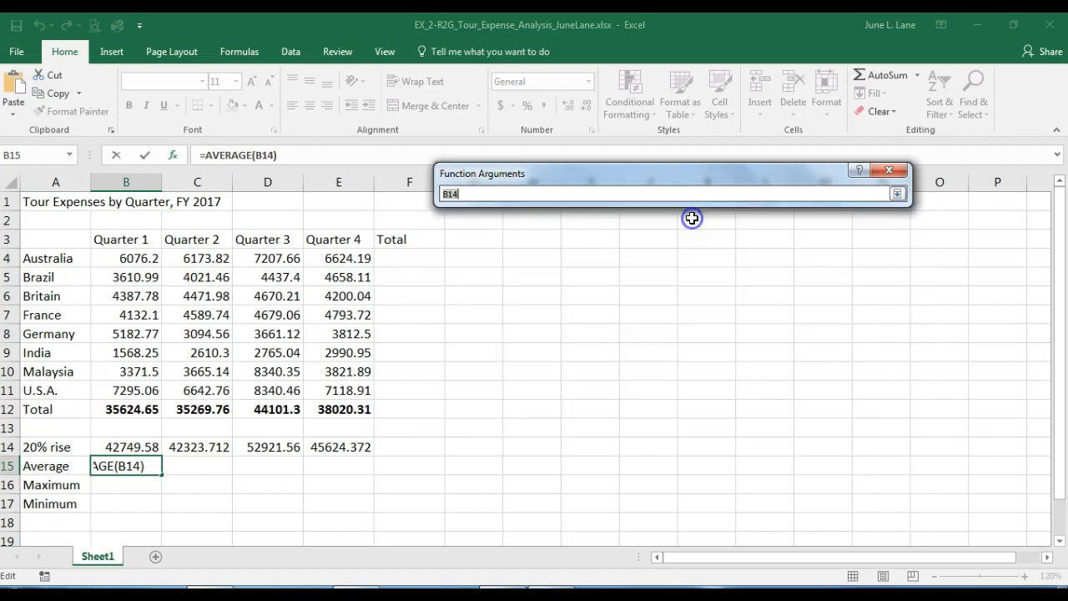
drag(703, 174, 789, 169)
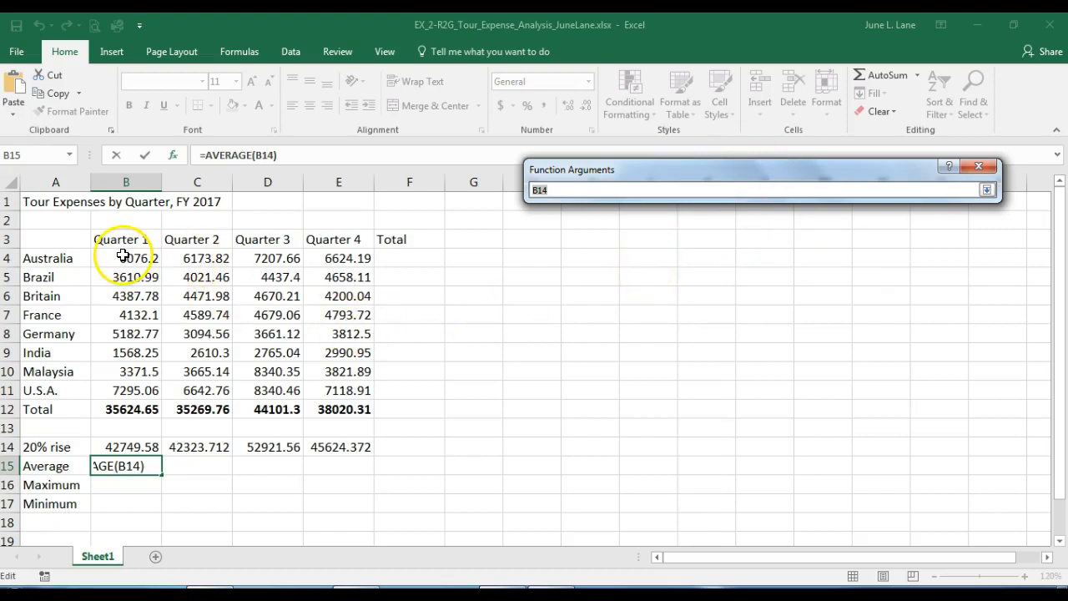
drag(125, 258, 152, 392)
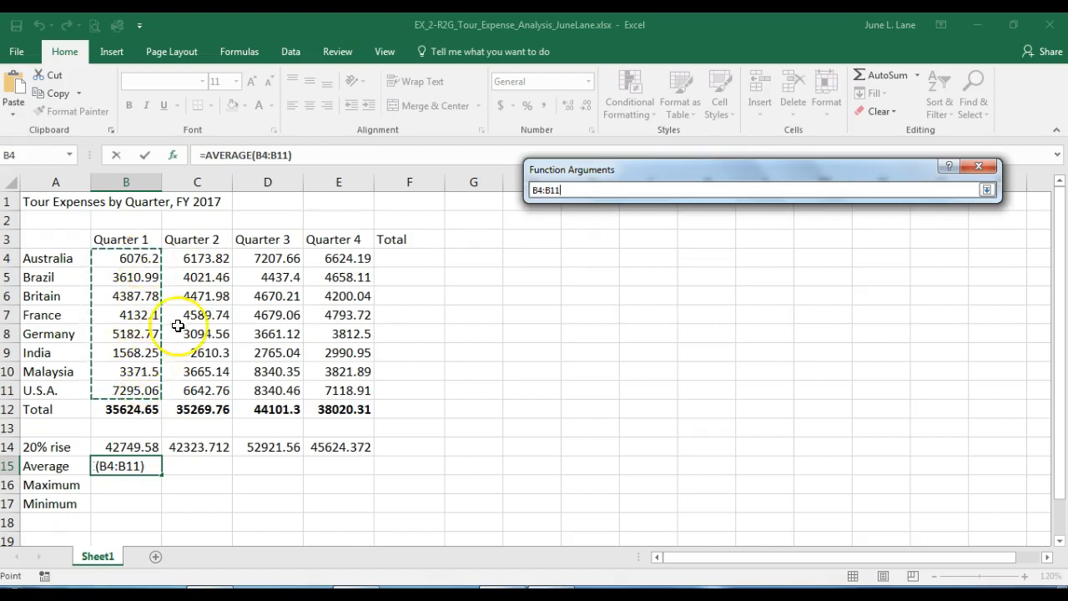
click(986, 191)
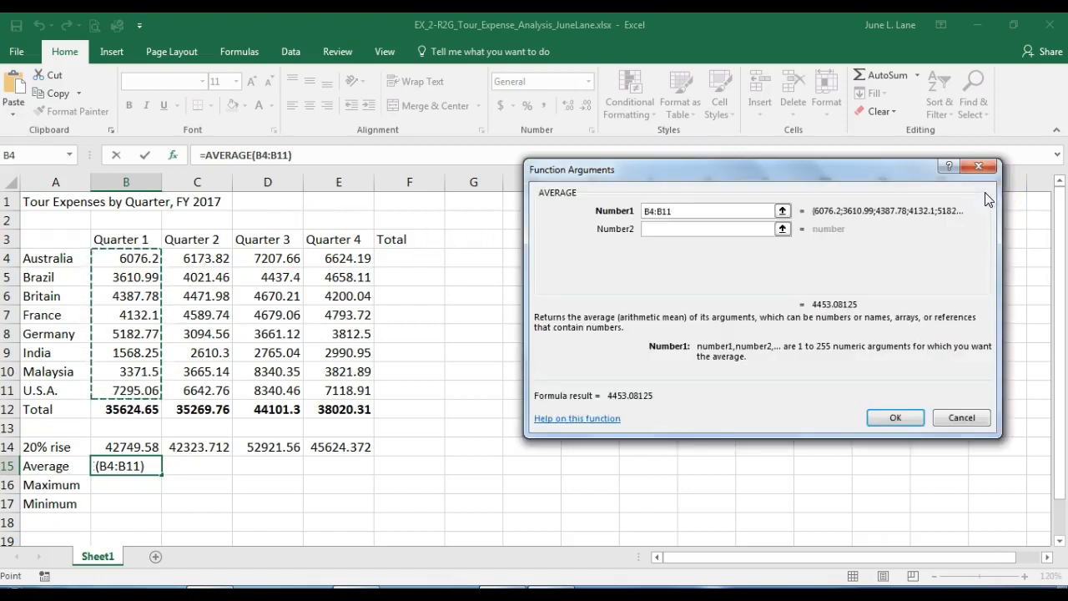
click(897, 420)
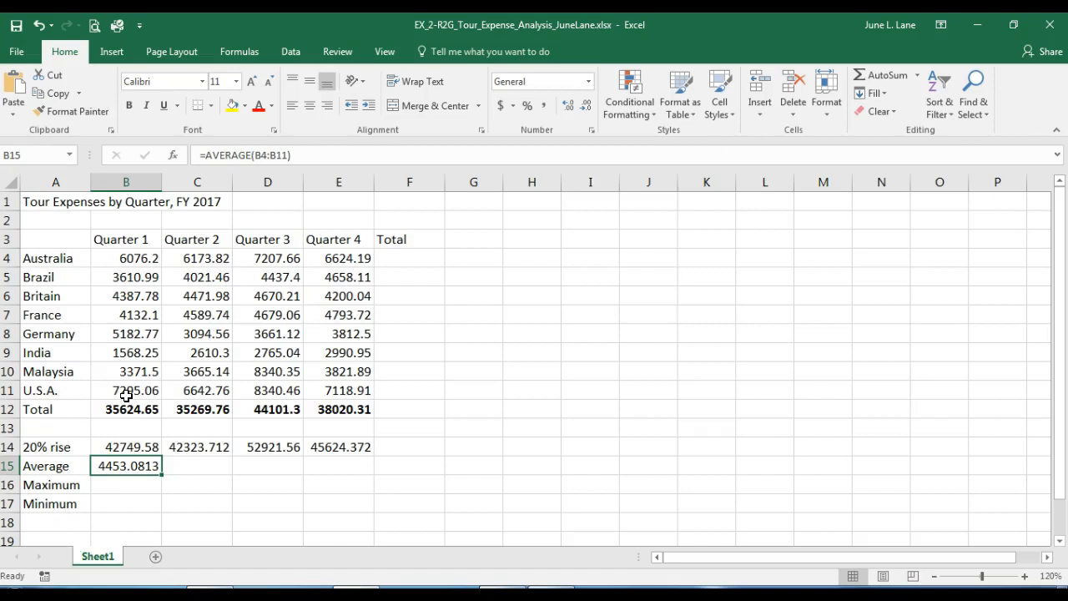
- Add an AutoSum Average of the Quarter 2 expenses C4:C11 in cell C15
click(201, 463)
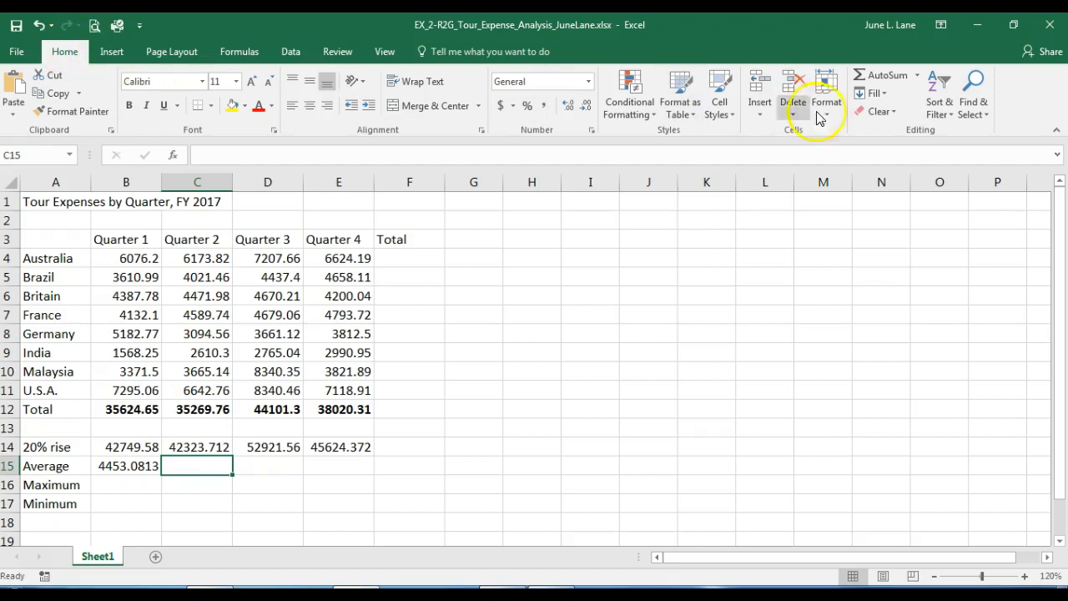
click(917, 75)
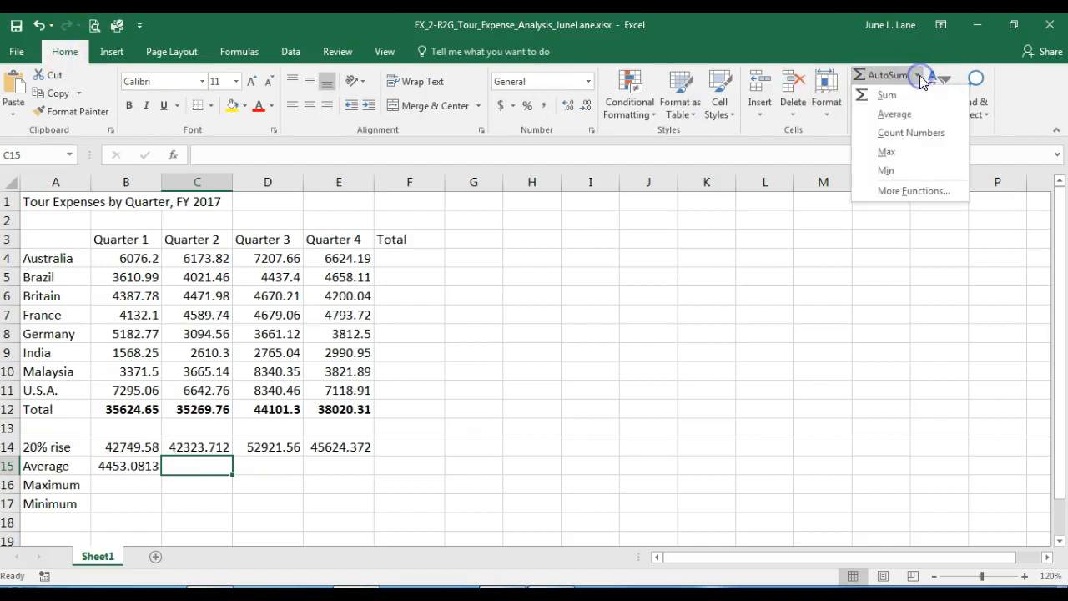
click(901, 116)
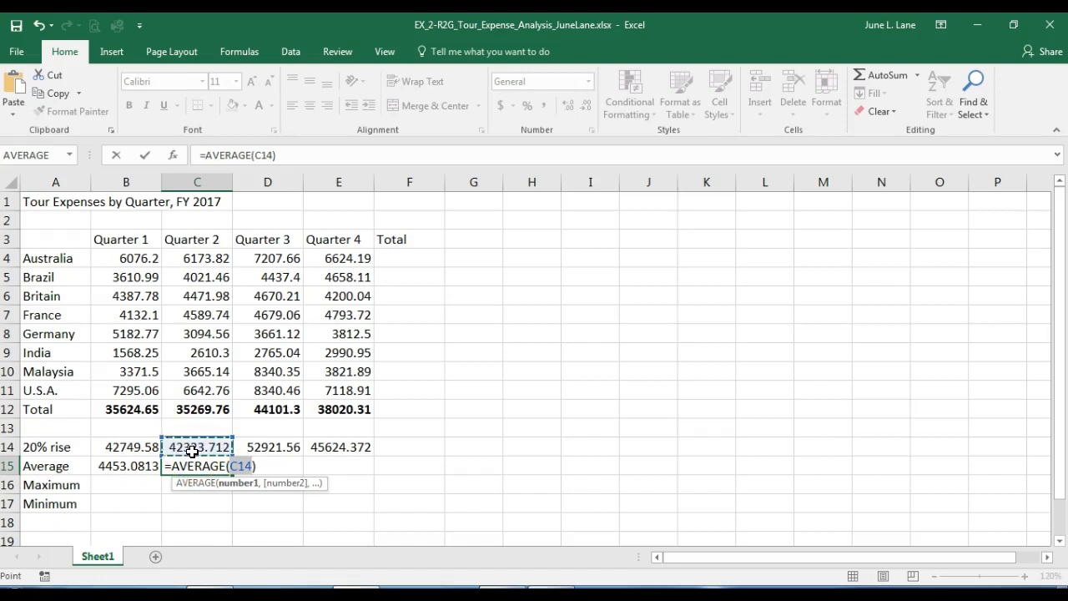
drag(201, 258, 209, 391)
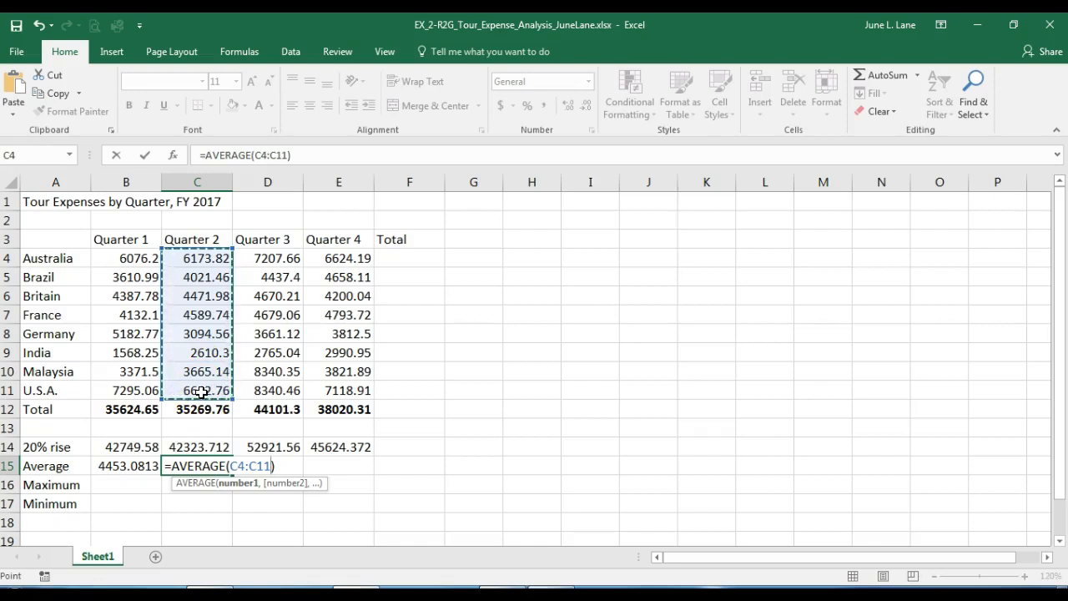
click(145, 155)
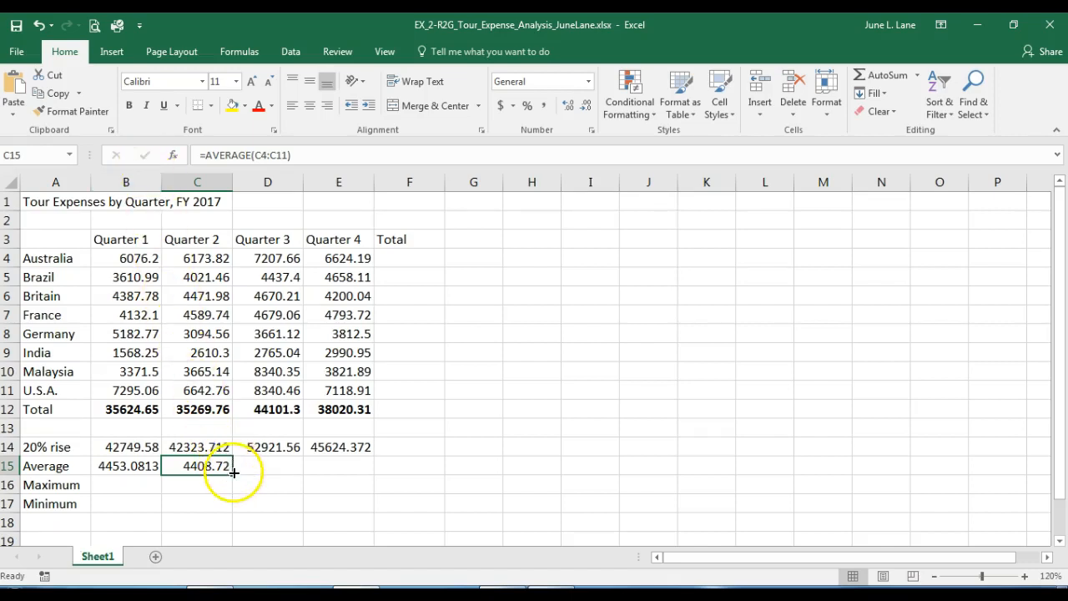
- Check the average formula in B15, and fill the Quarter 2 average formula from C15 across to E15
click(127, 470)
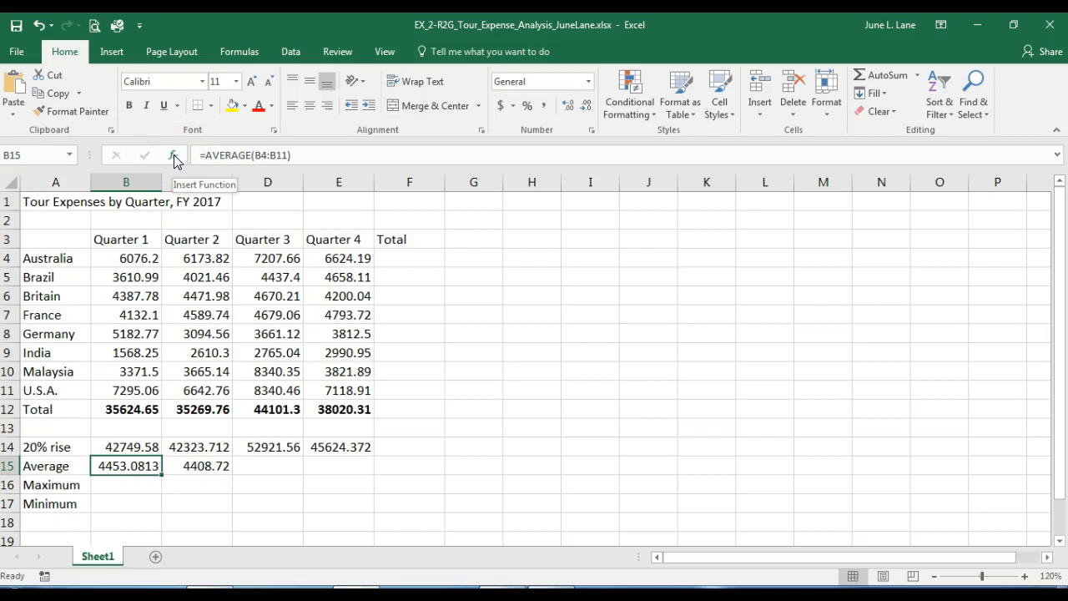
click(212, 469)
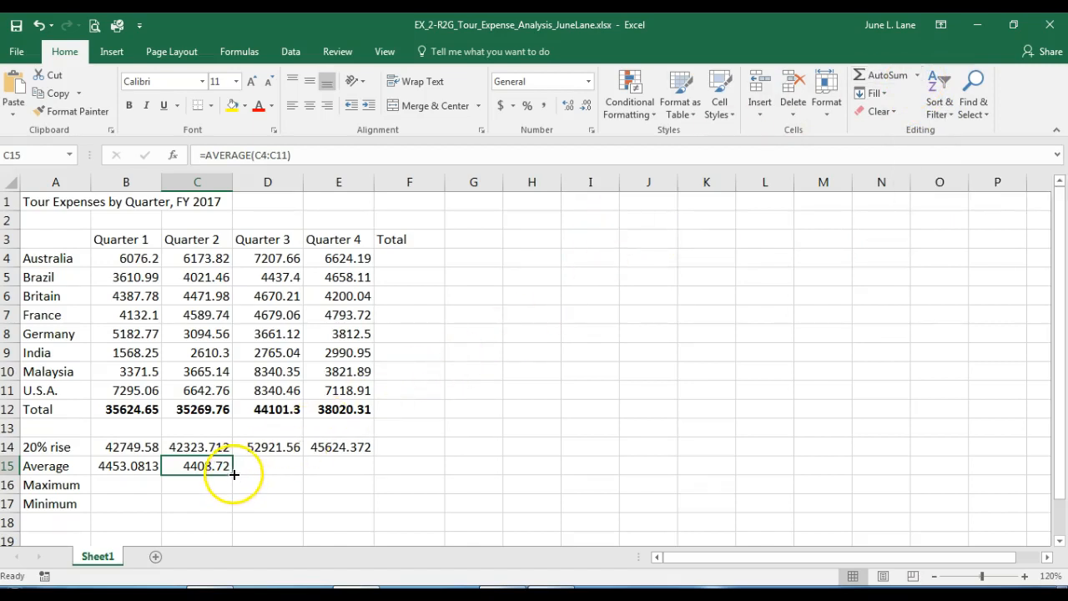
drag(232, 473, 346, 476)
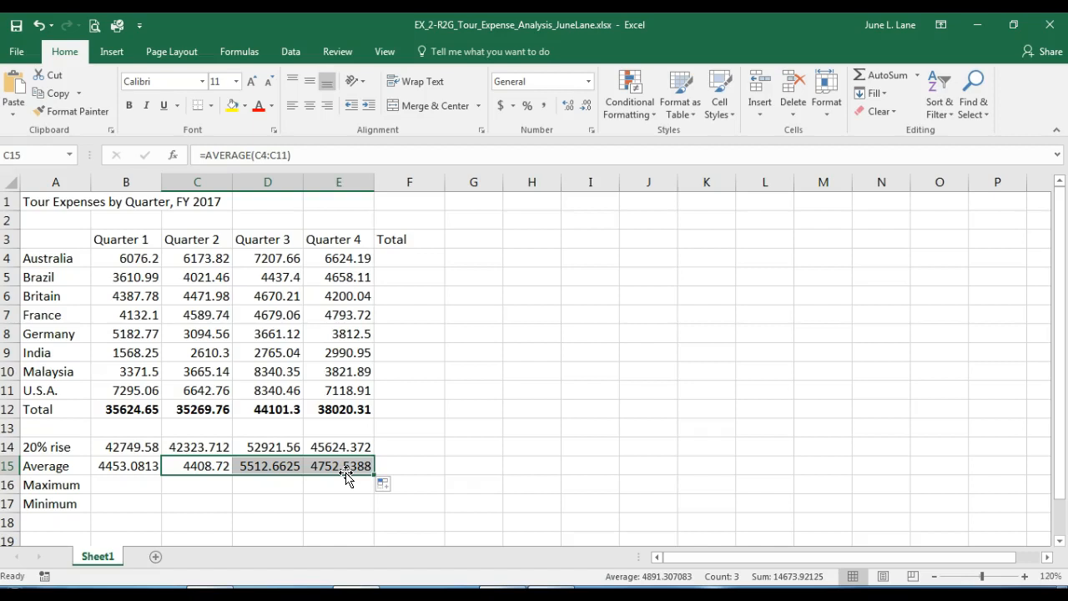
click(338, 491)
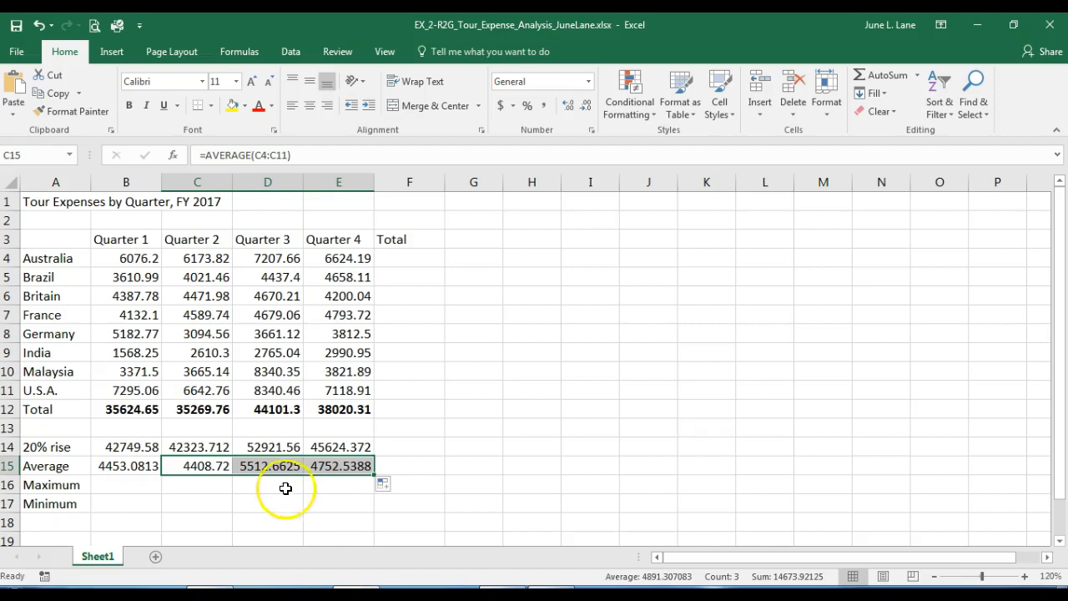
- Enter a MAX formula in cell B16 for the Quarter 1 expenses B4:B11
click(135, 485)
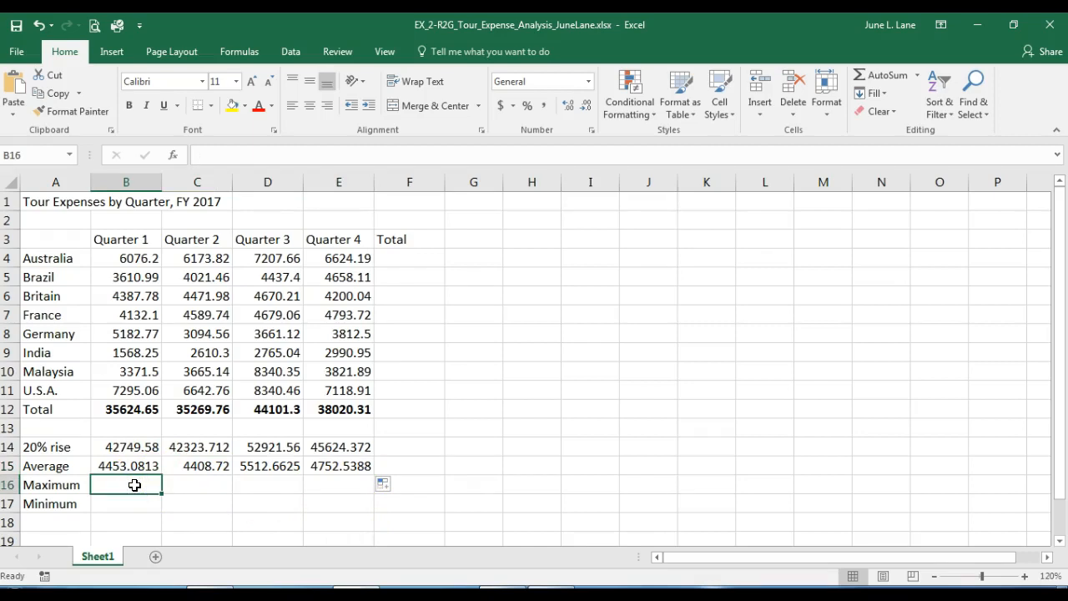
text(=)
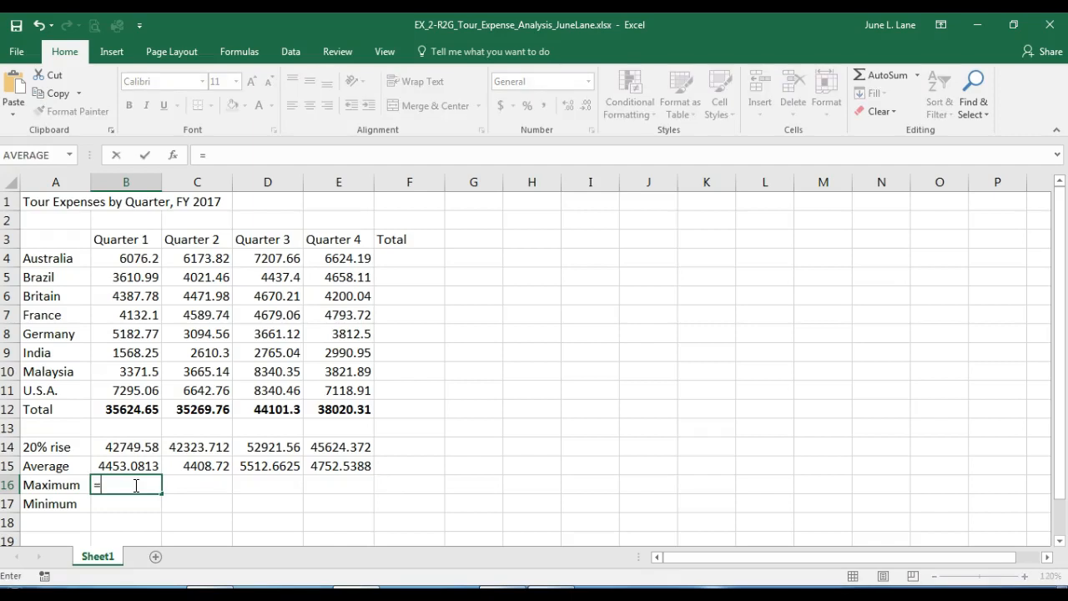
text(m)
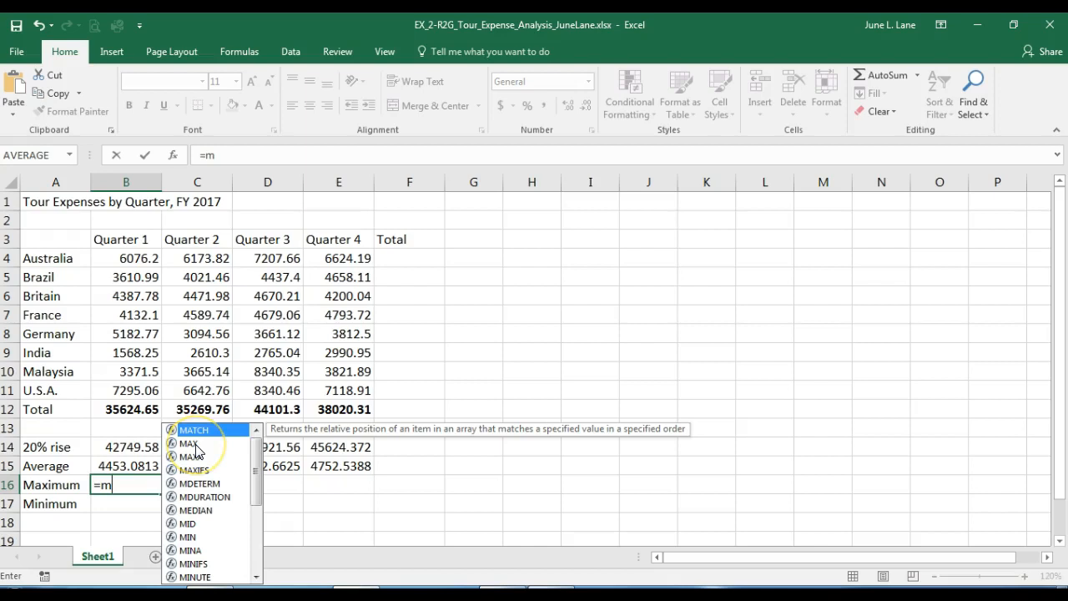
text(a)
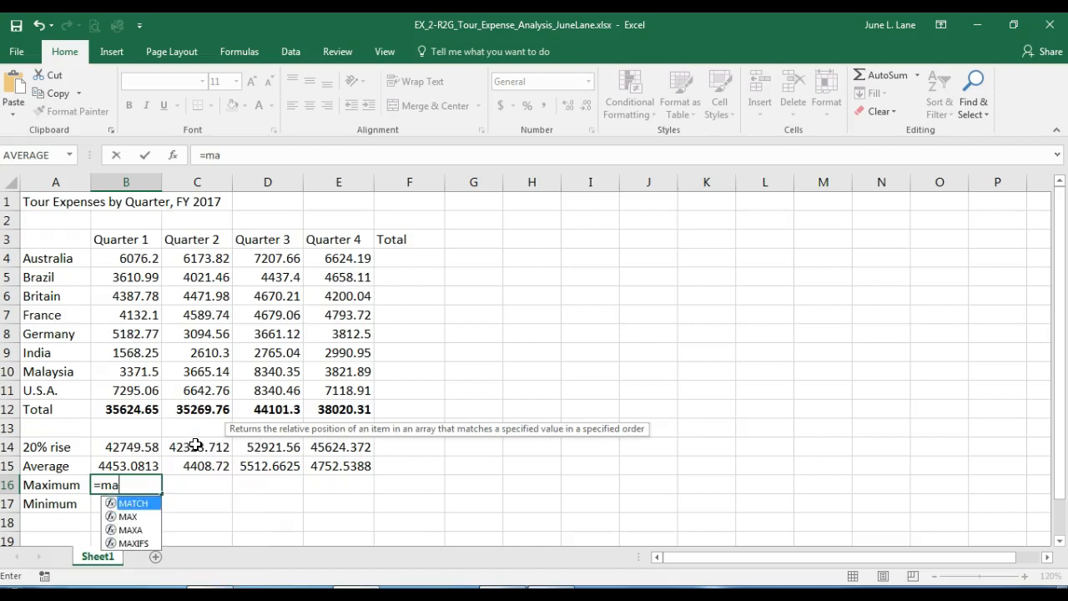
text(x)
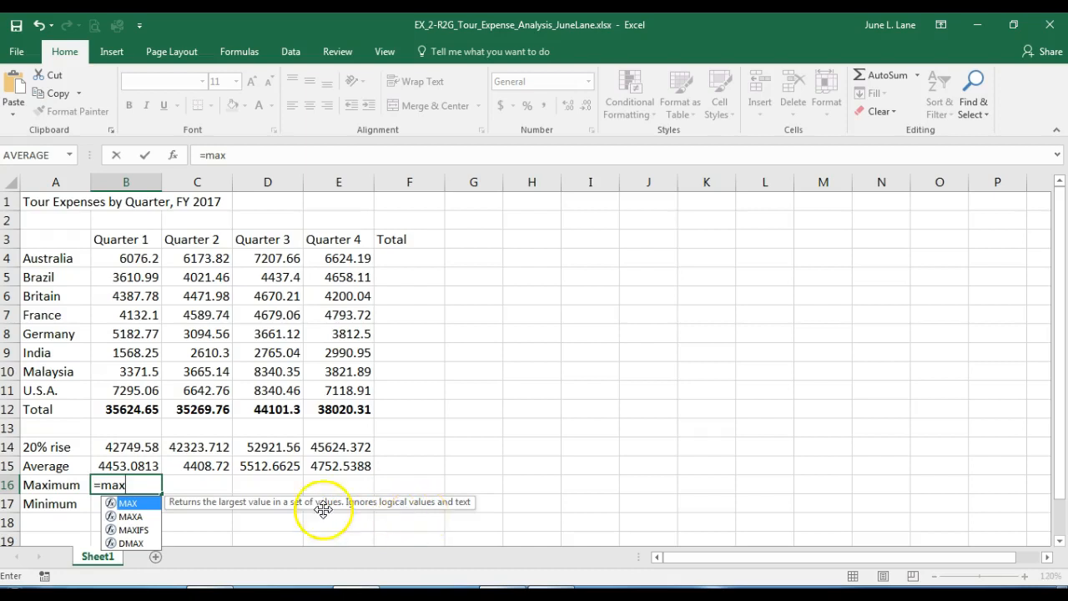
click(130, 504)
click(130, 504)
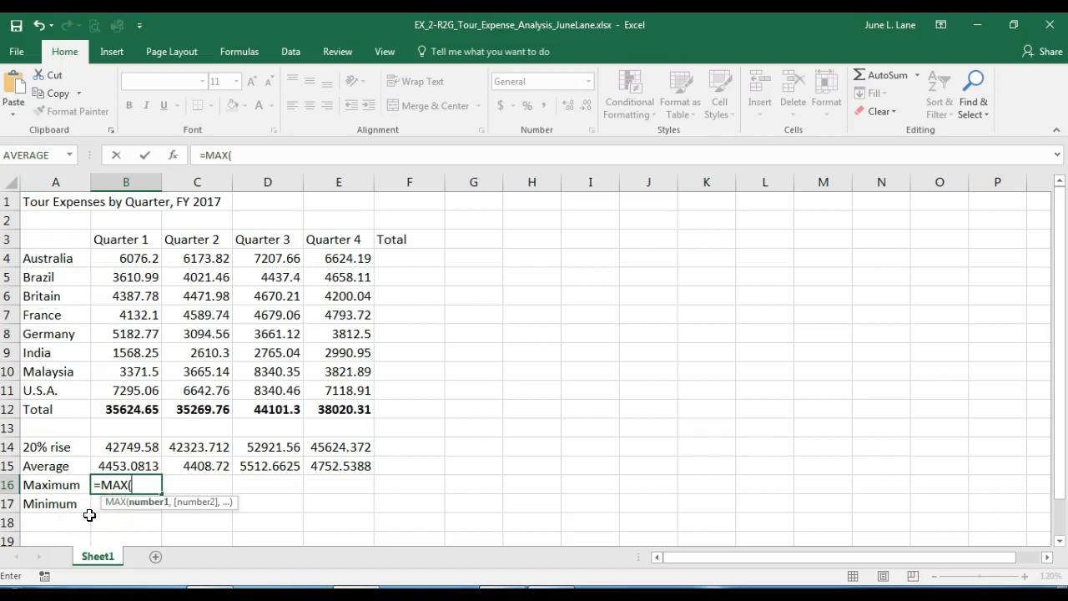
click(130, 255)
drag(130, 255, 140, 386)
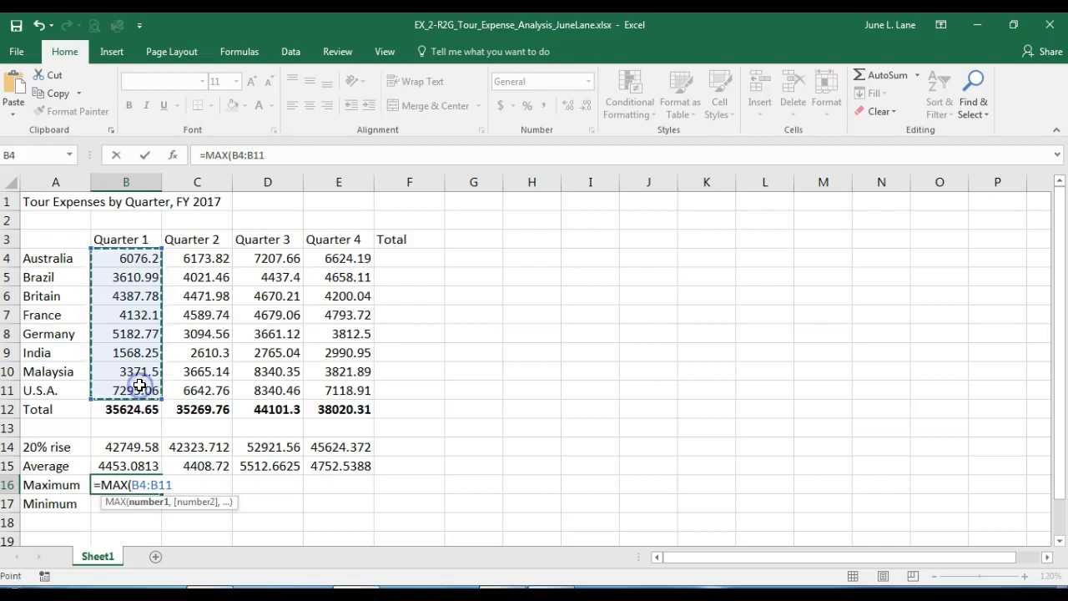
click(144, 158)
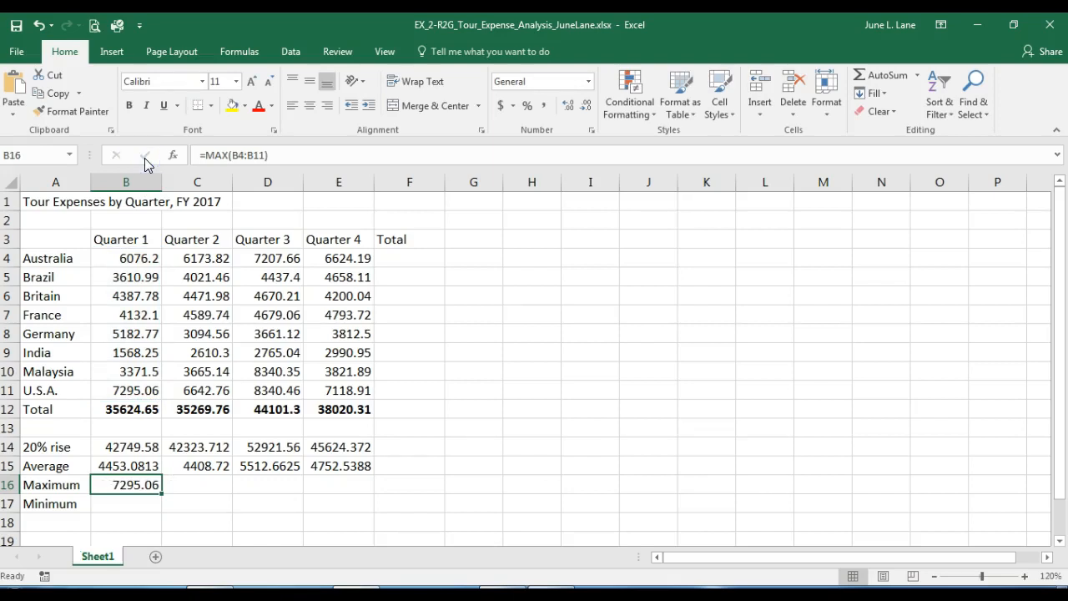
- Enter a MIN formula in cell B17 for the Quarter 1 expenses B4:B11
click(125, 504)
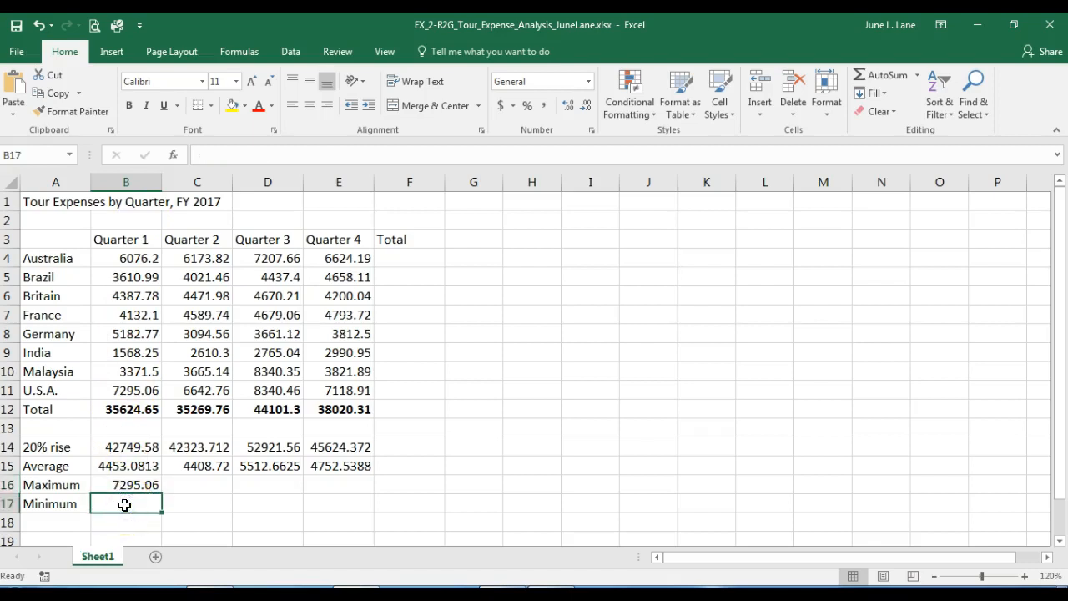
text(=)
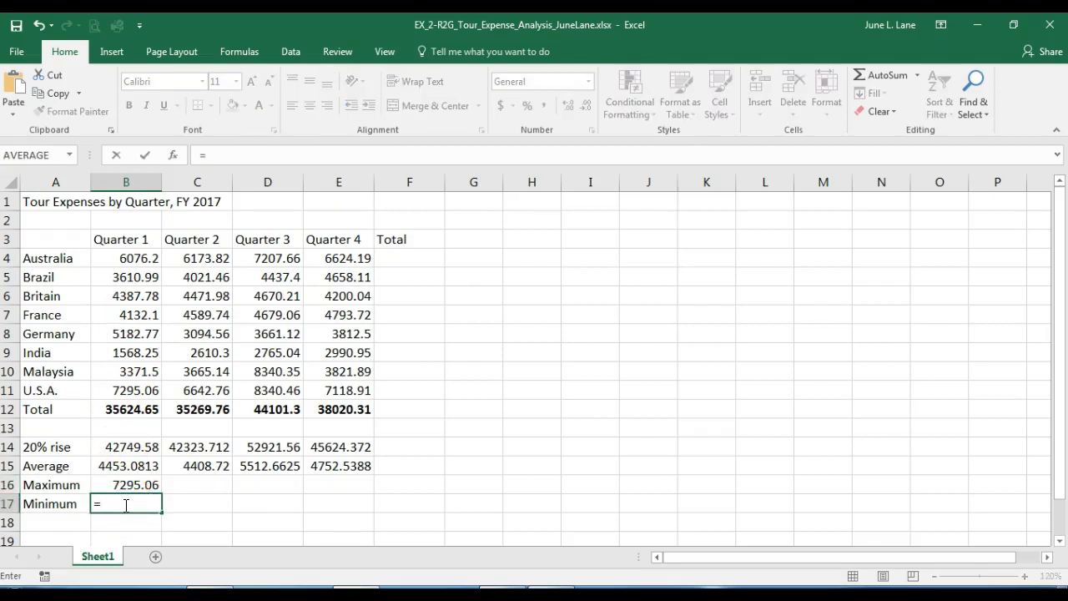
text(m)
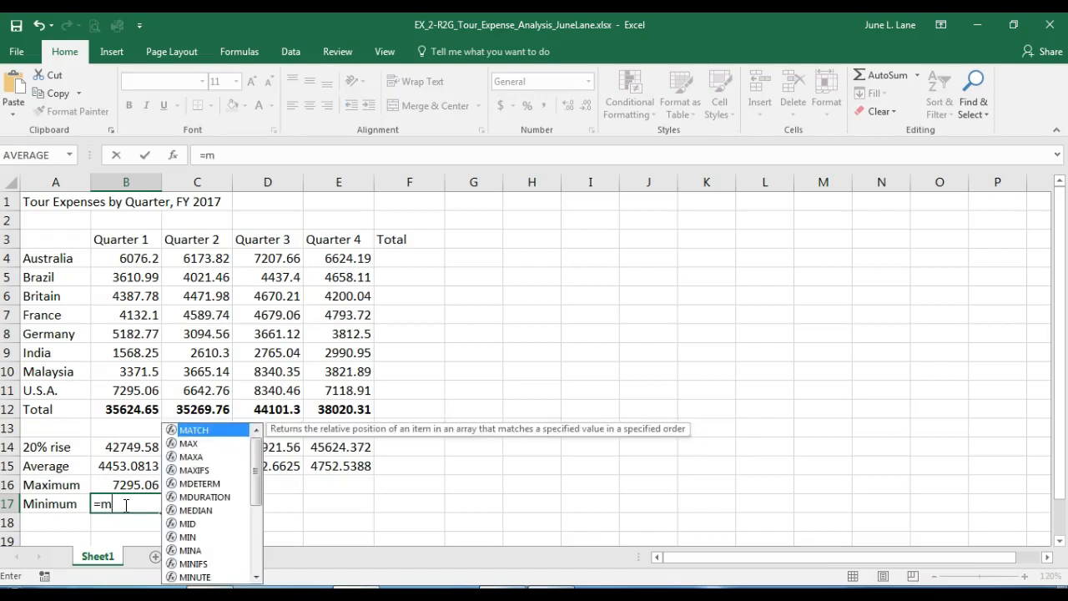
text(i)
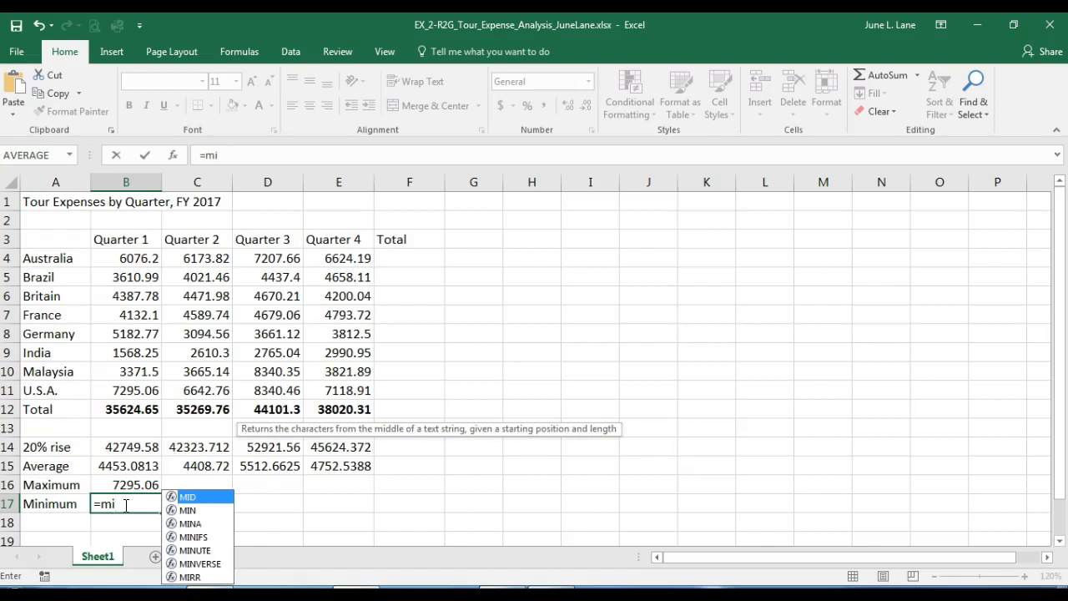
text(n)
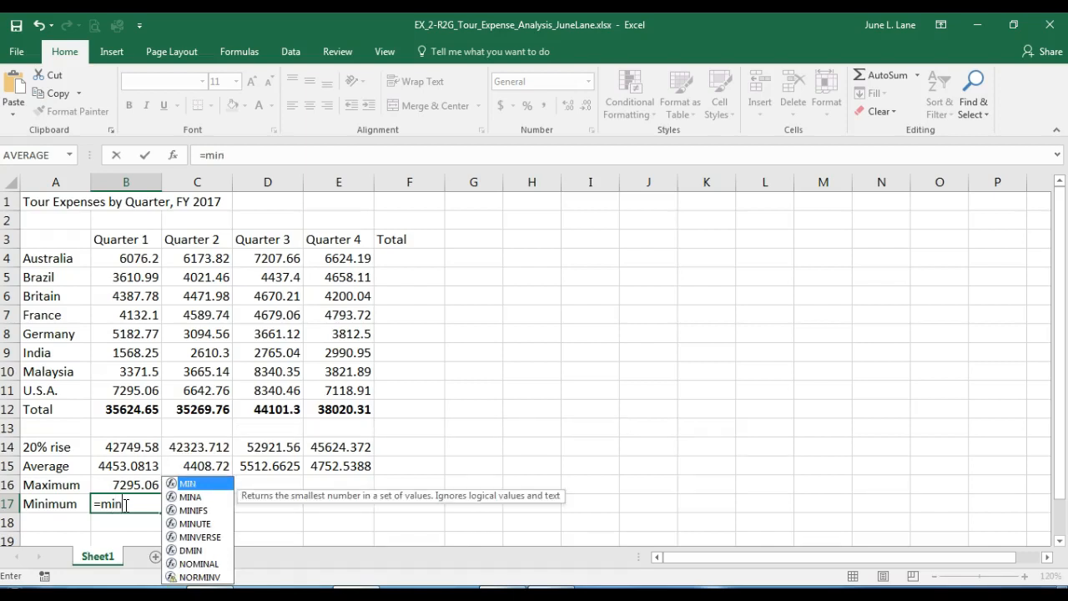
double_click(187, 484)
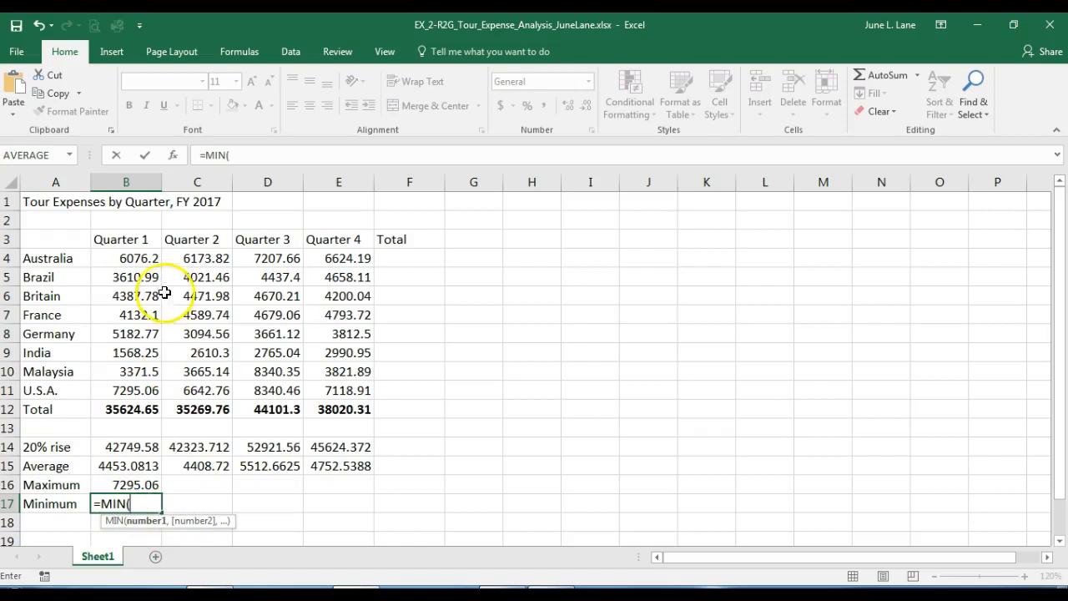
drag(140, 259, 146, 390)
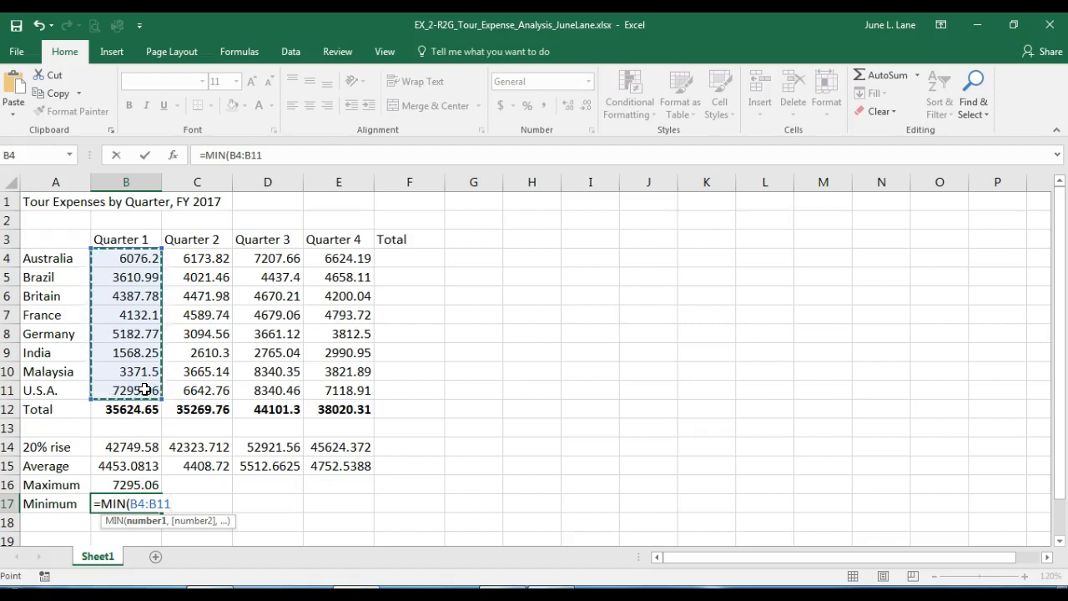
click(145, 155)
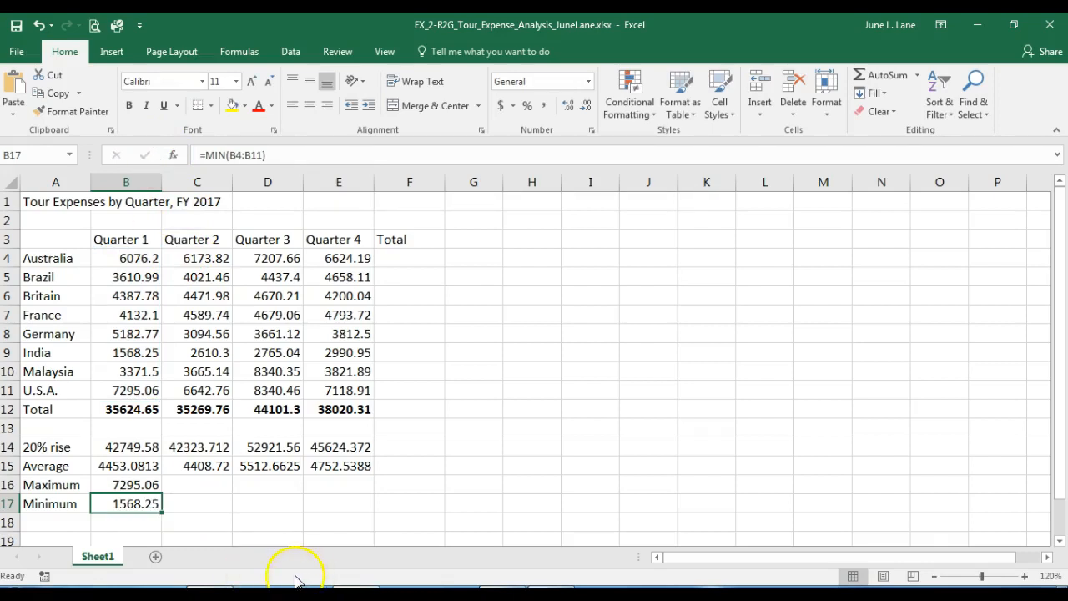
- Fill the maximum and minimum formulas from B16:B17 across to column E
drag(145, 483, 143, 506)
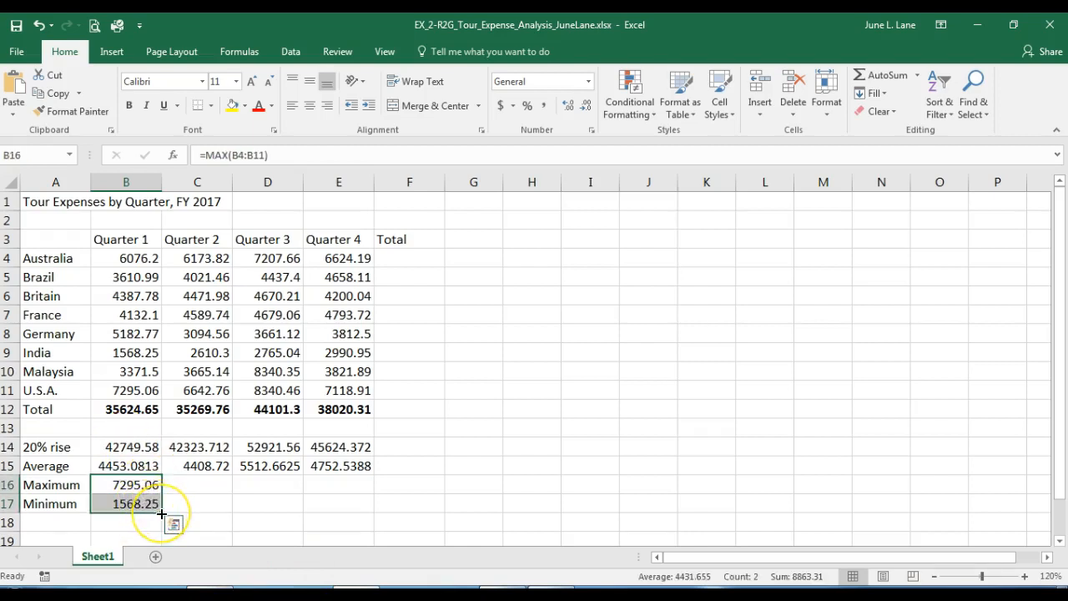
drag(161, 513, 347, 513)
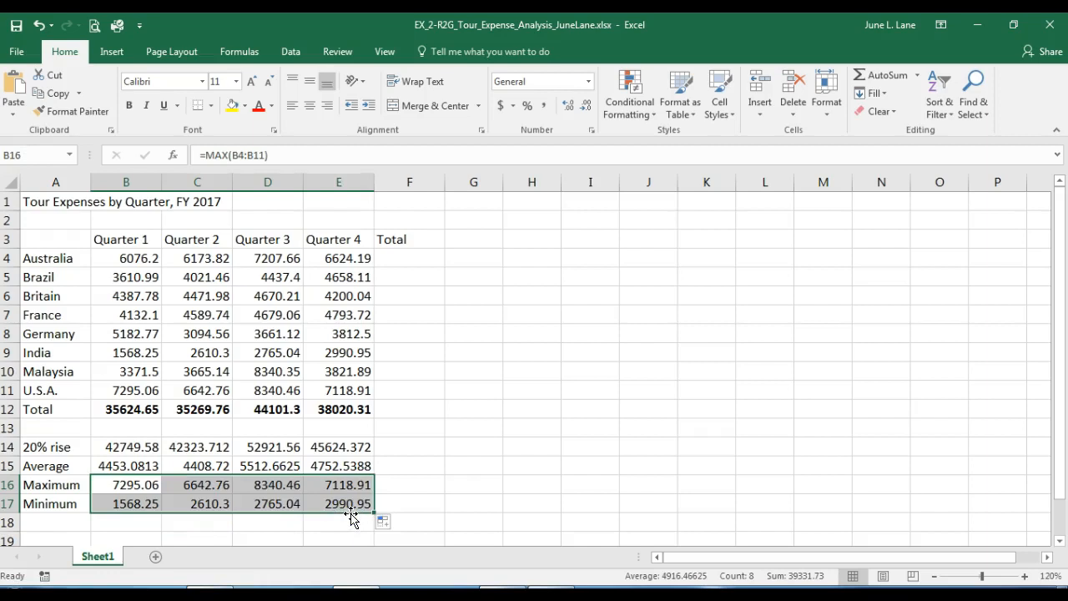
click(36, 558)
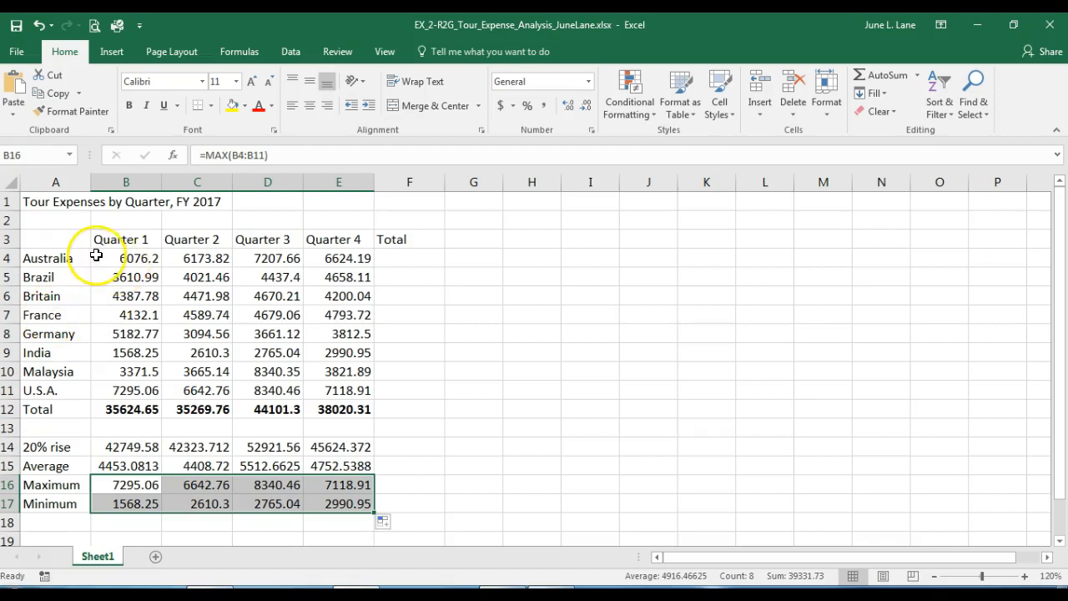
- Copy the quarter headings in B3:E3 and show the Office Clipboard's collected items
click(38, 240)
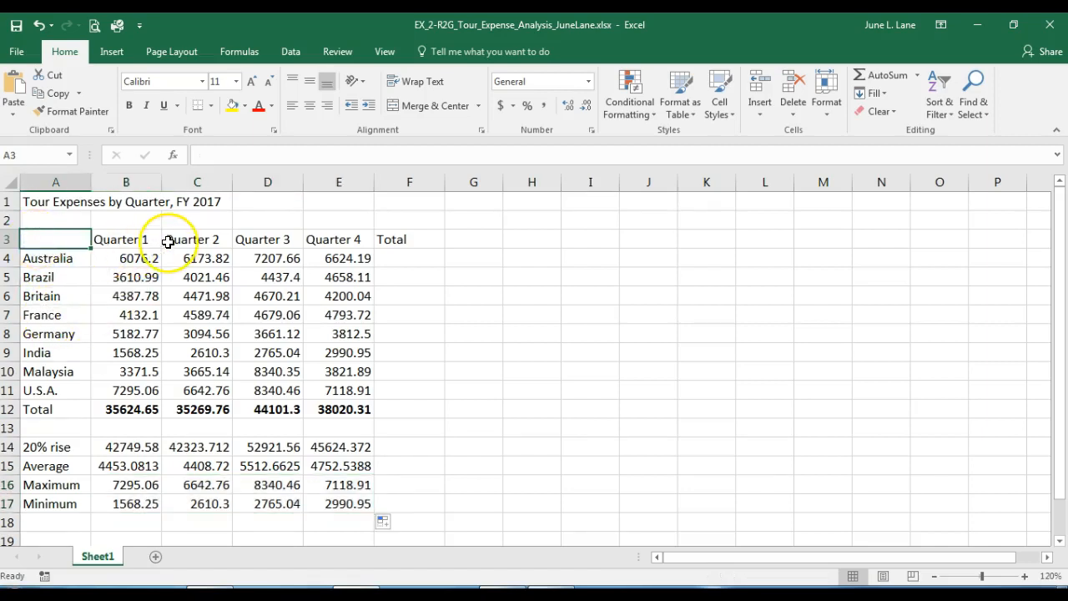
drag(136, 237, 329, 242)
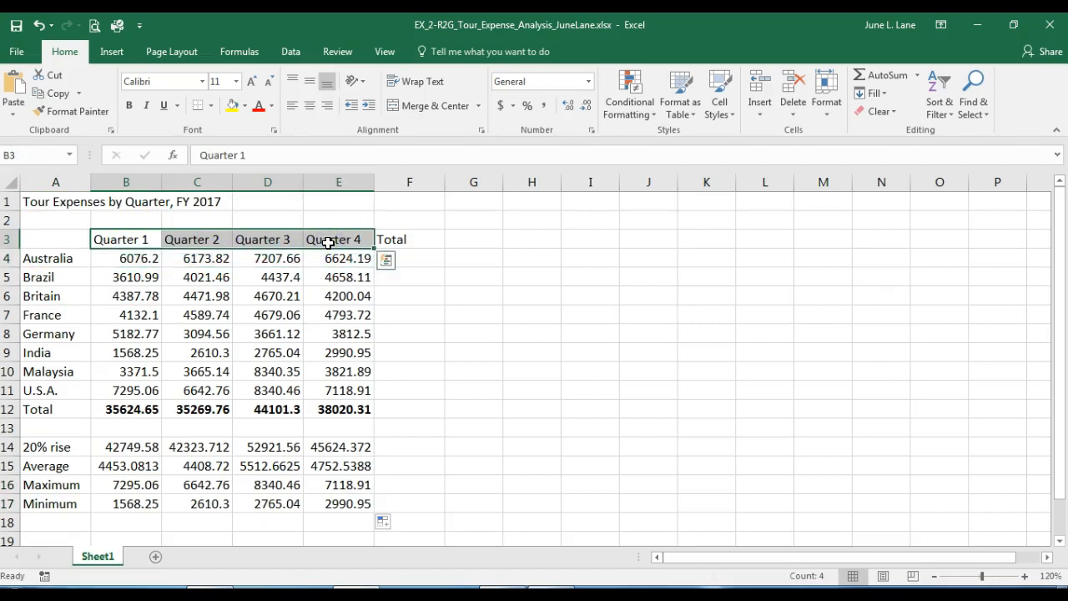
click(56, 93)
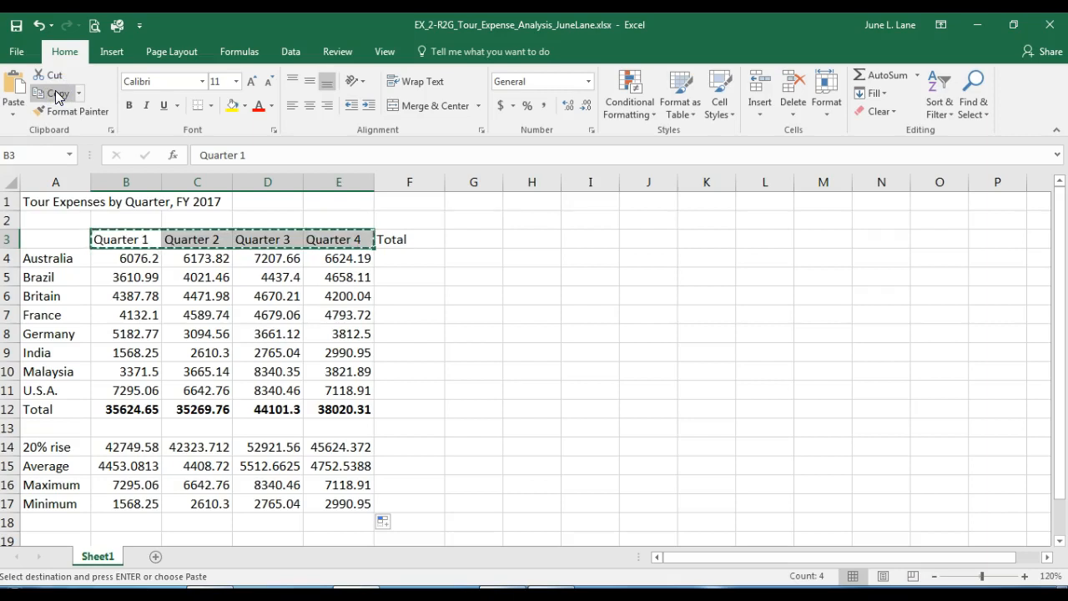
click(74, 115)
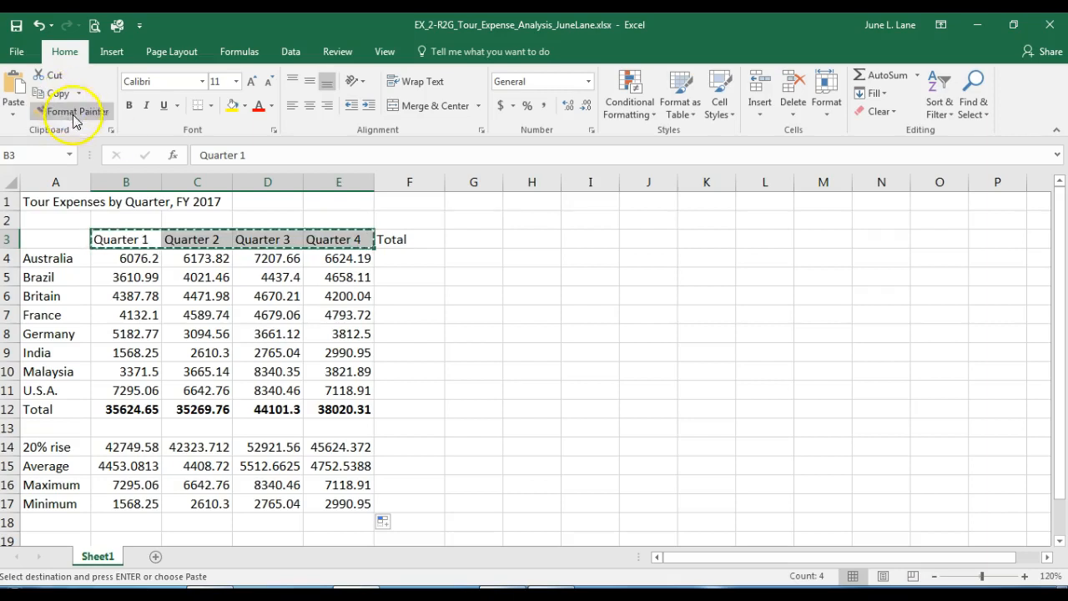
click(113, 133)
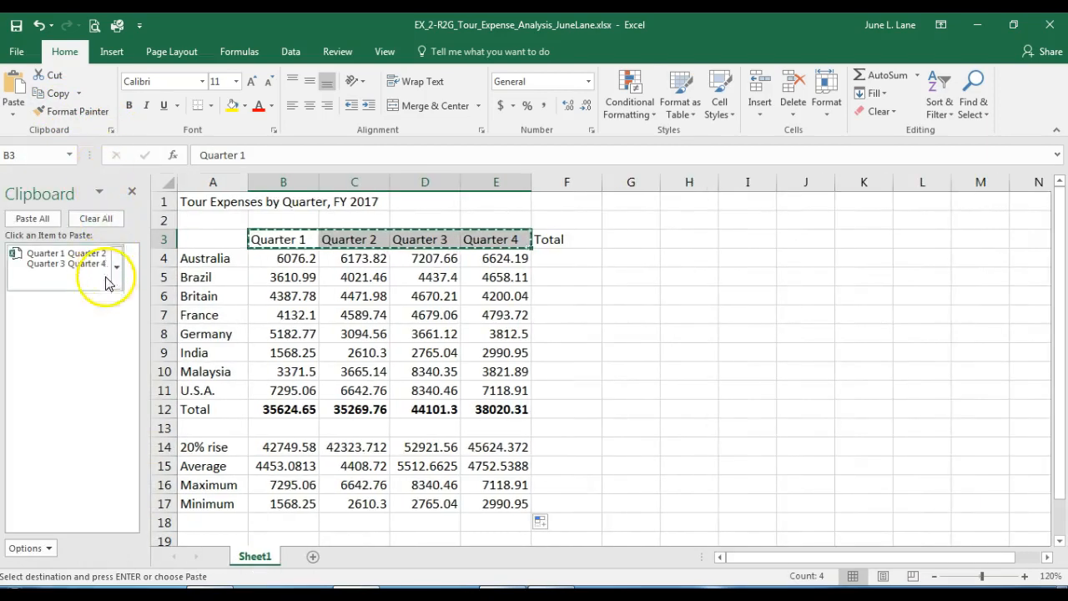
mouse_move(55, 261)
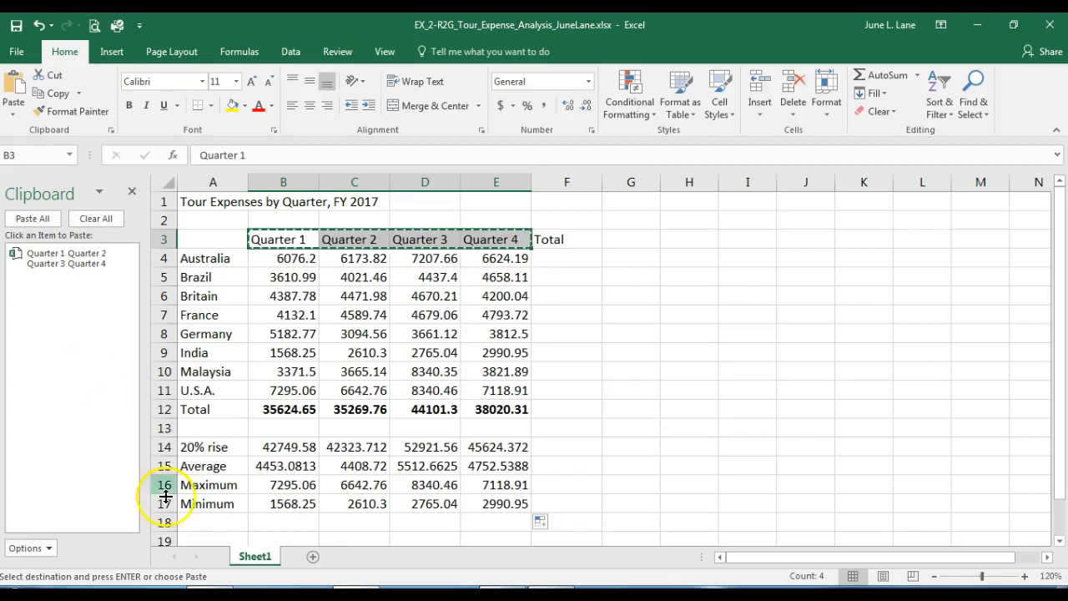
- Paste the copied quarter headings starting at cell B19, and delete the pasted headings from row 19
scroll(167, 500, down, 2)
scroll(200, 459, down, 2)
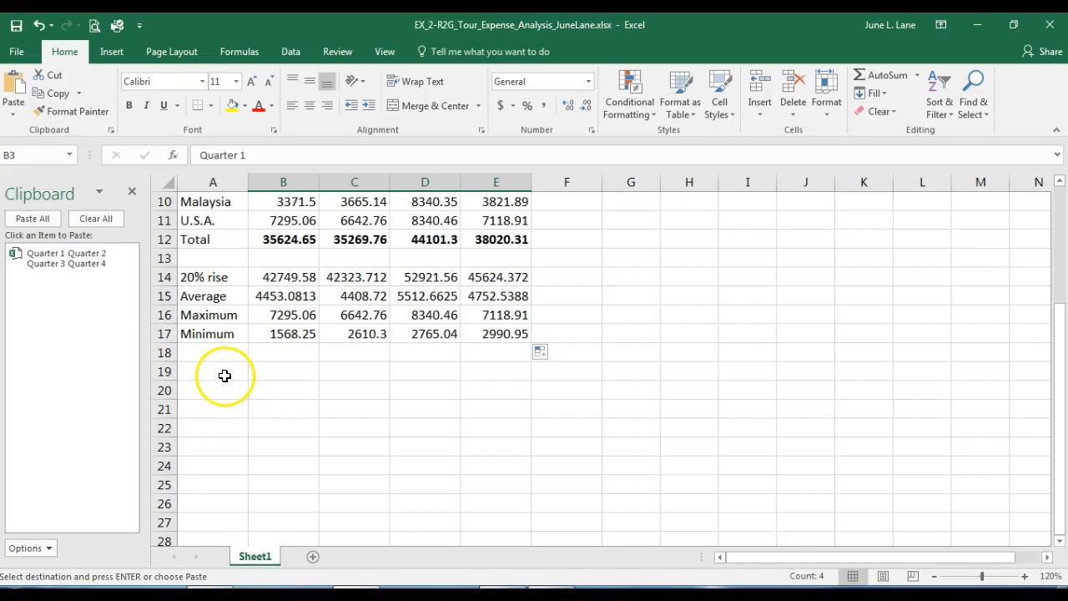
click(272, 370)
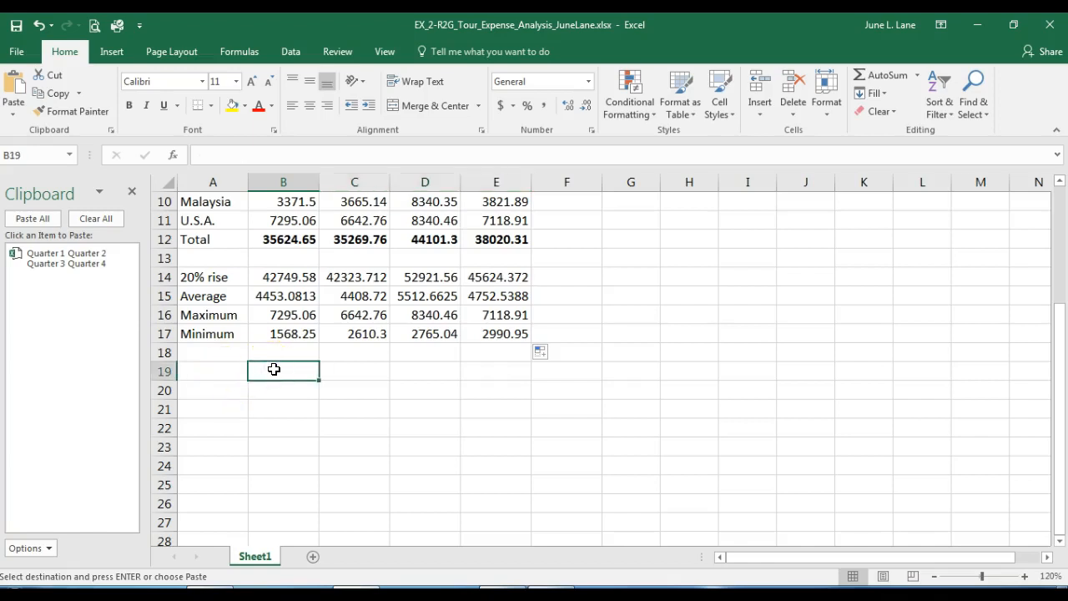
click(13, 84)
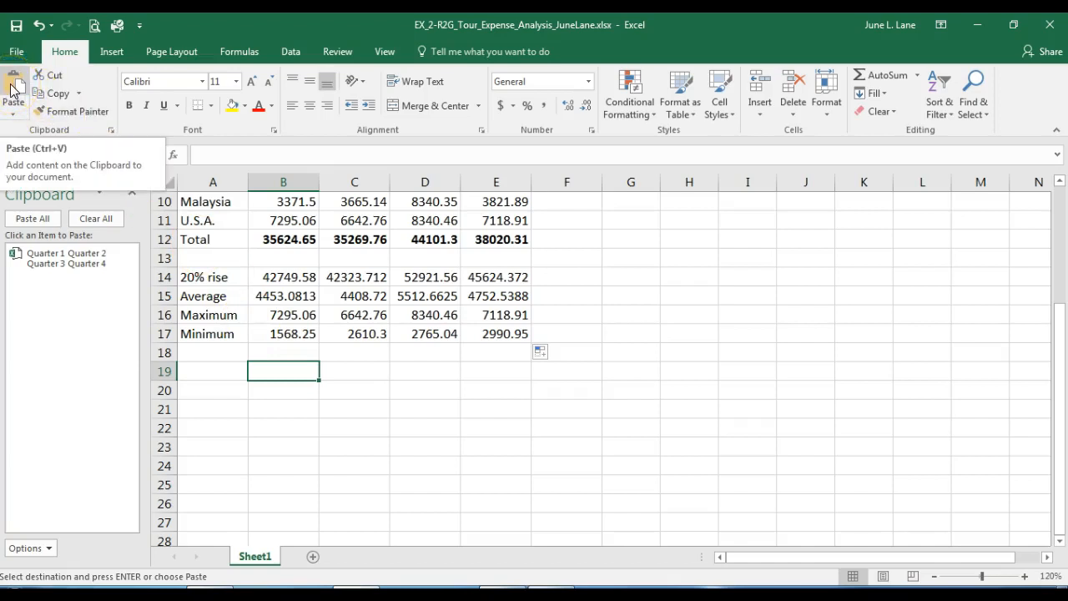
click(13, 83)
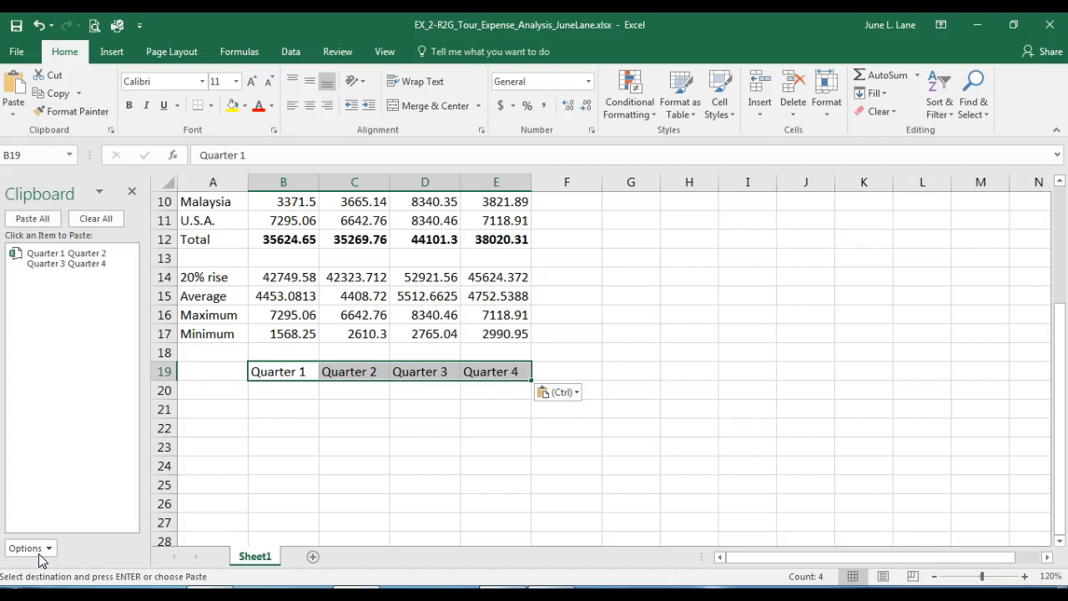
key(Delete)
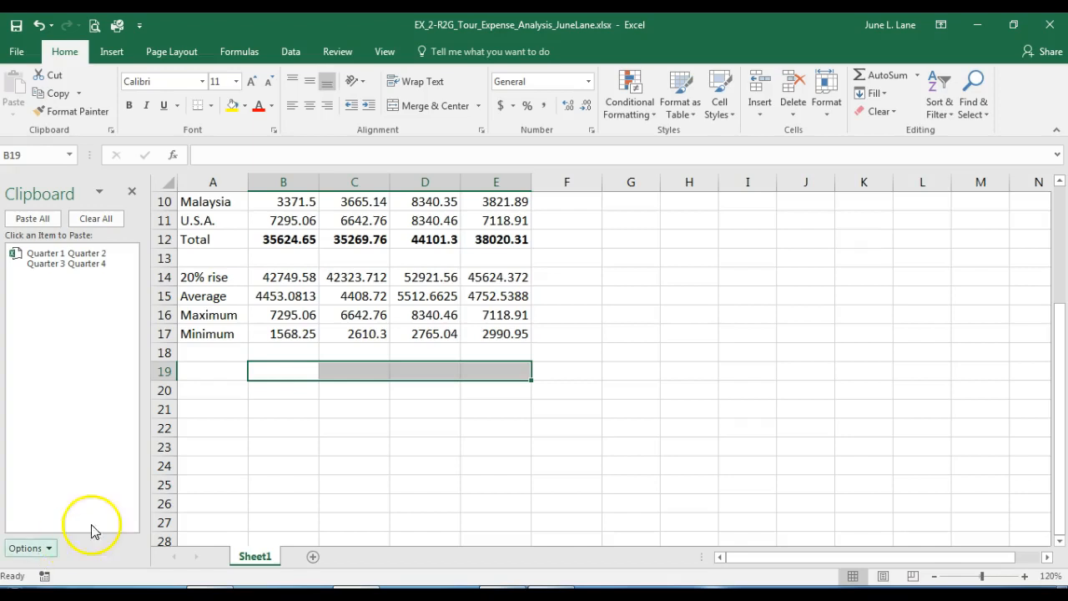
- Paste the quarter headings from the Office Clipboard starting at cell B20, and close the Office Clipboard
click(275, 392)
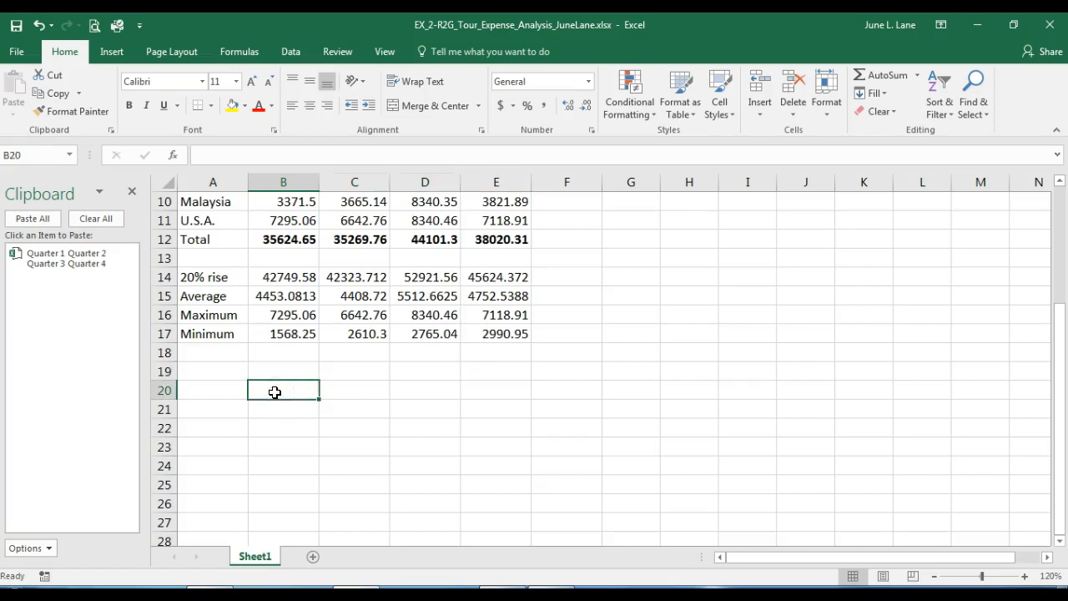
click(84, 265)
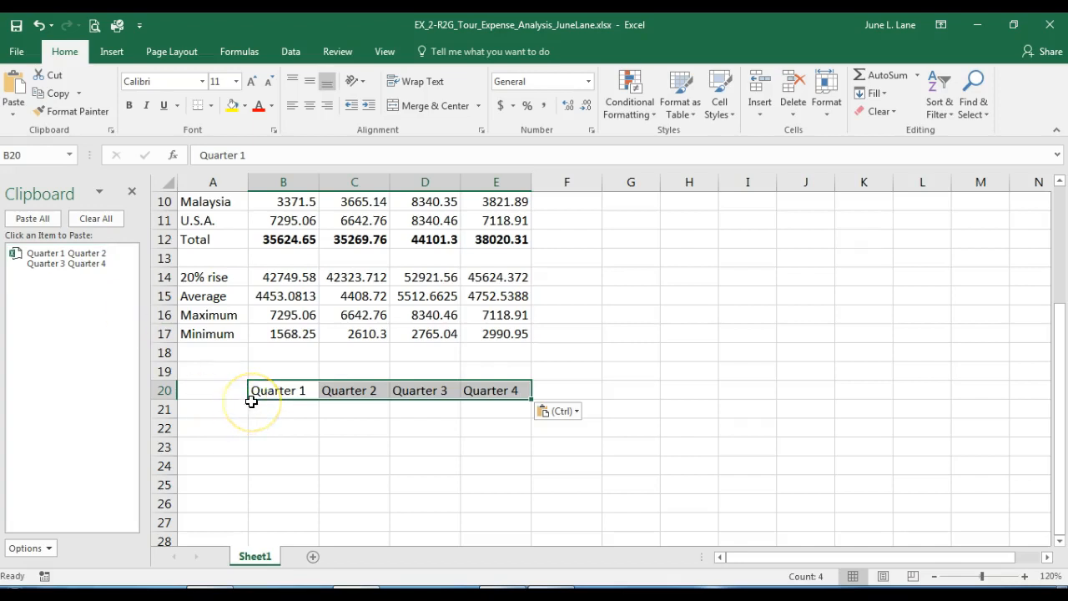
click(131, 191)
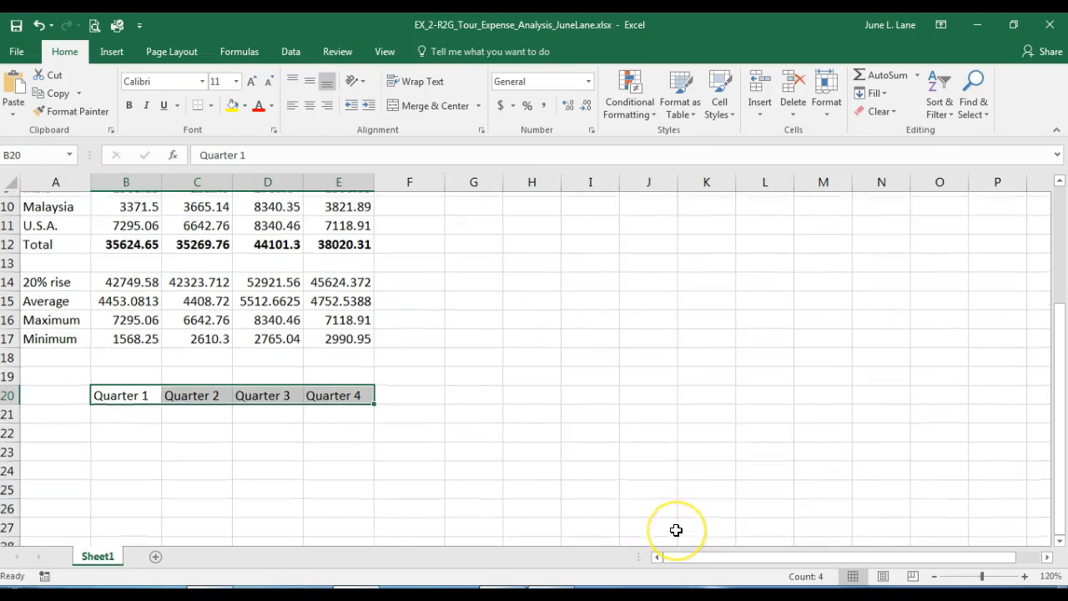
scroll(675, 529, up, 3)
scroll(676, 530, down, 2)
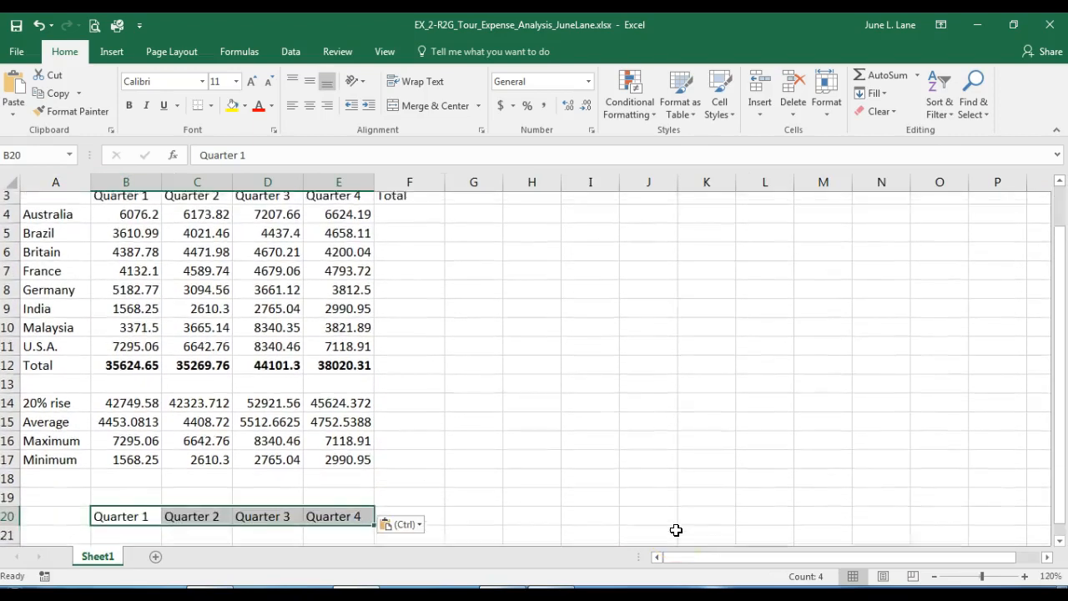
scroll(676, 530, down, 1)
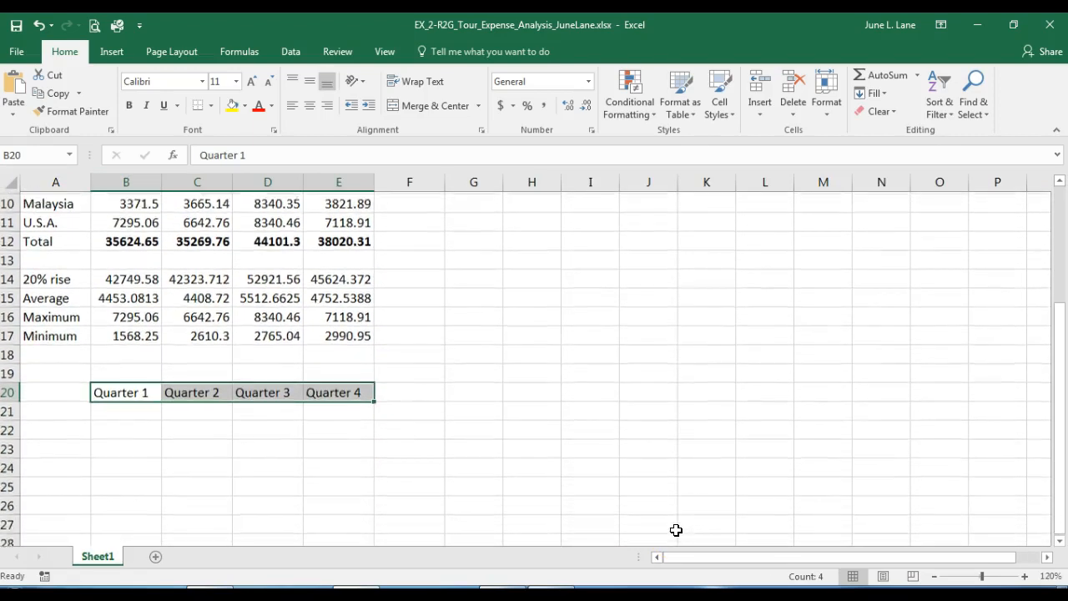
- Copy the "20% rise" label from cell A14 to cell A21 with drag-and-drop
scroll(583, 533, up, 1)
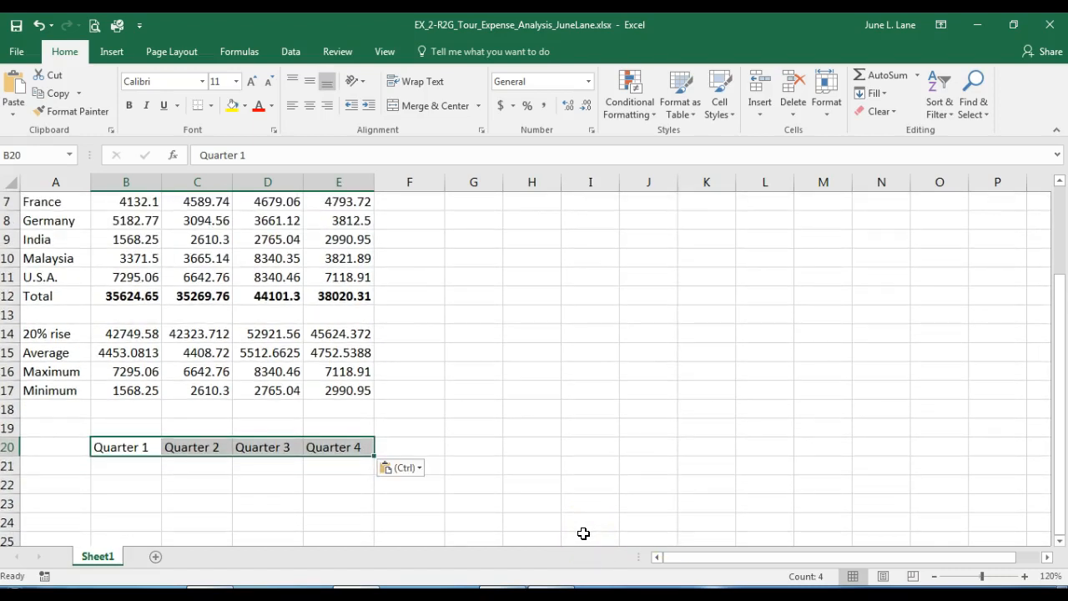
click(40, 334)
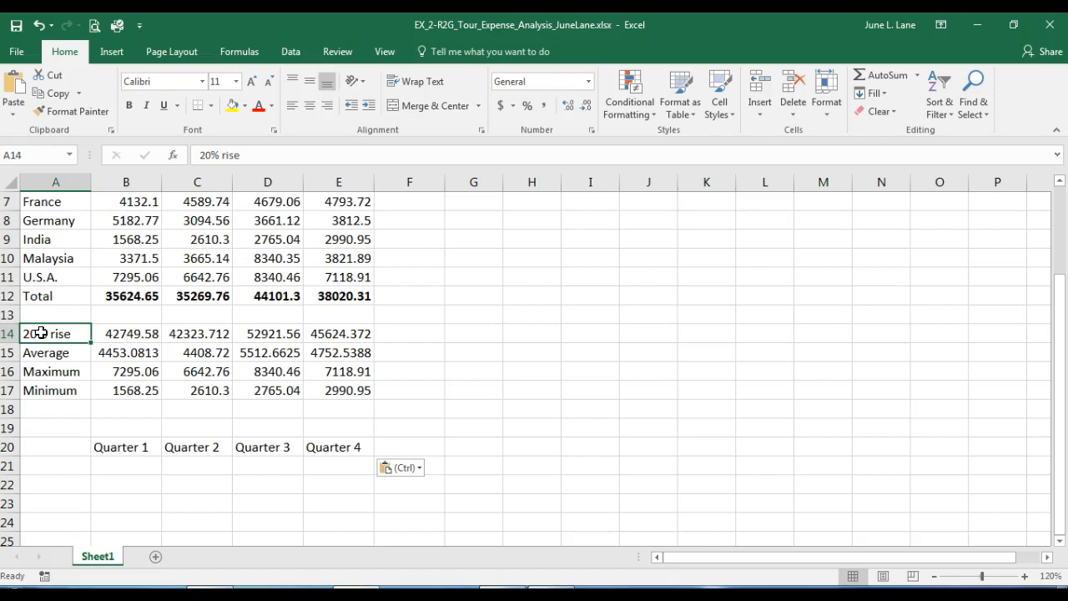
key(ctrl)
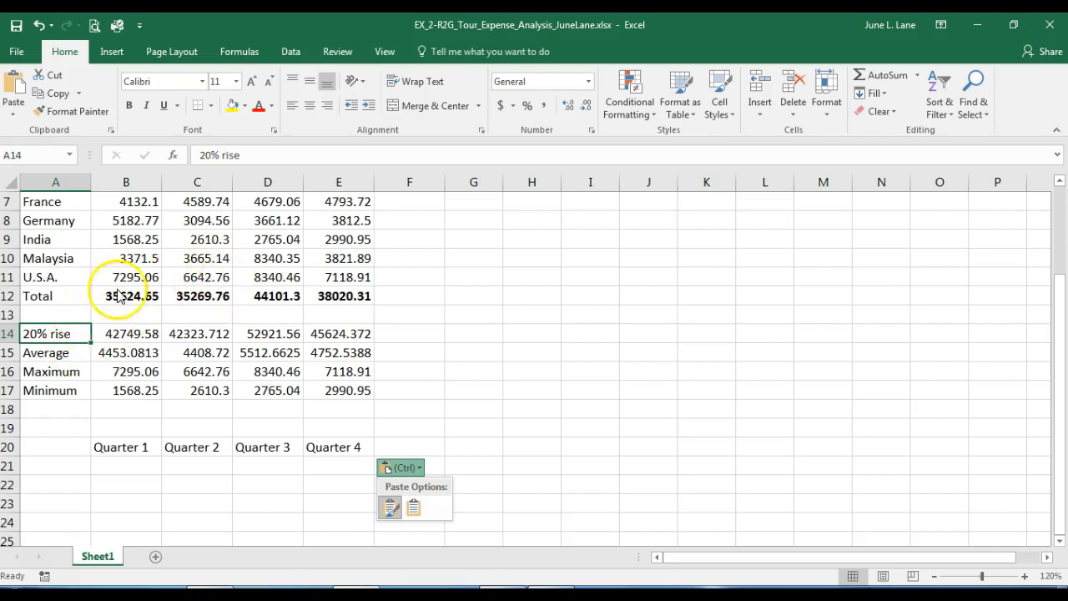
click(72, 340)
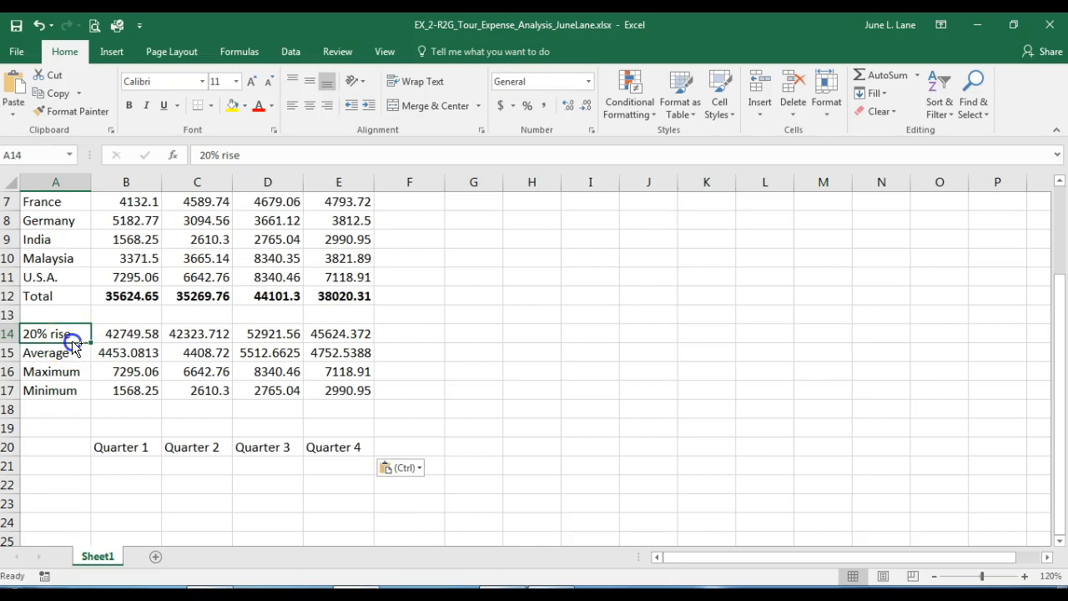
drag(72, 341, 72, 342)
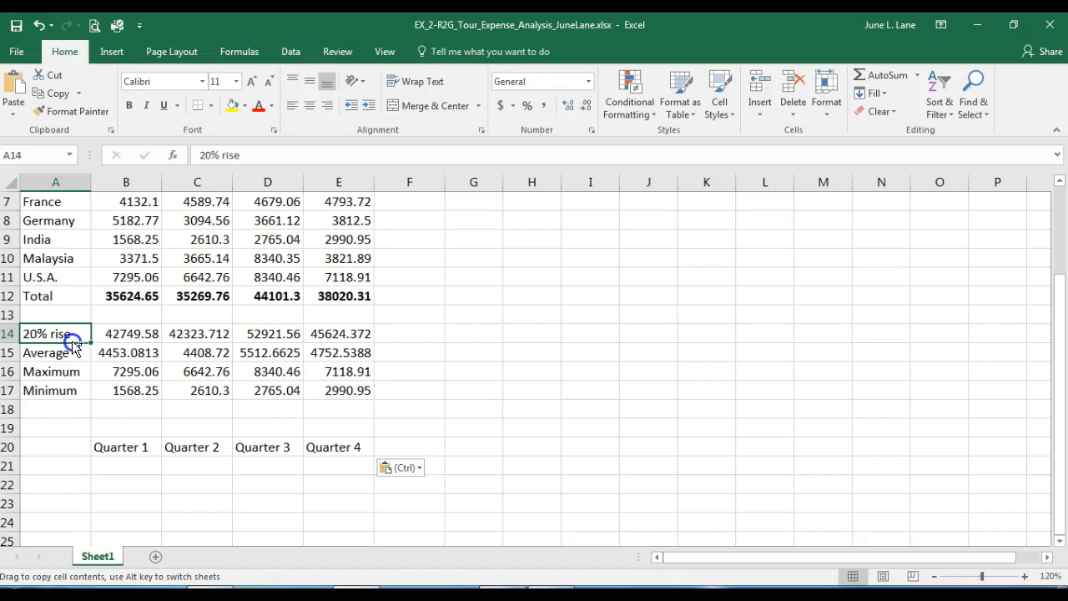
drag(72, 341, 63, 468)
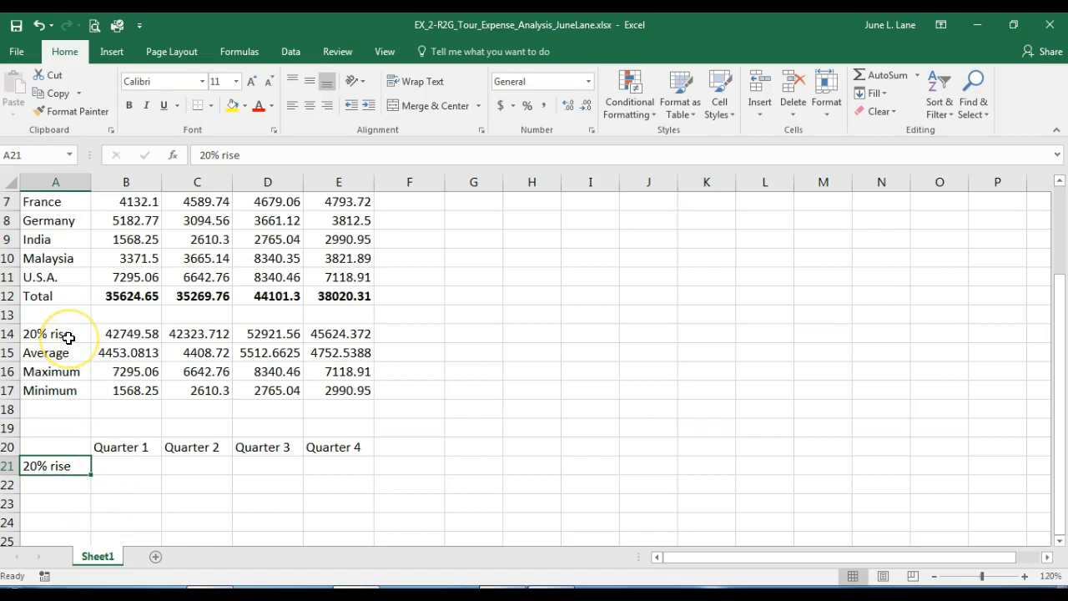
- Edit the copied label in cell A21 to read "30% rise"
click(51, 466)
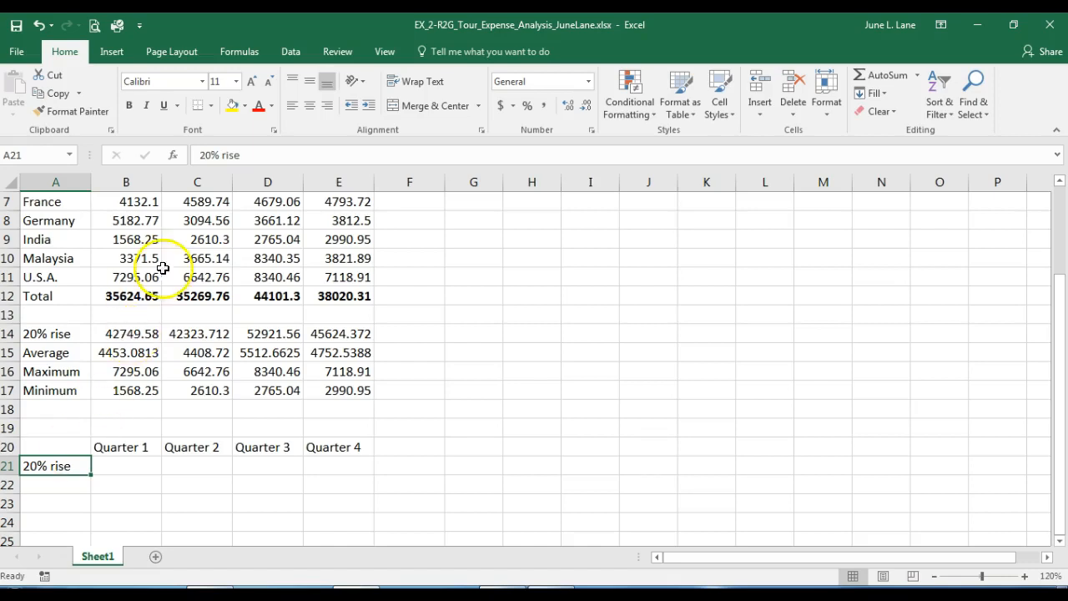
click(206, 156)
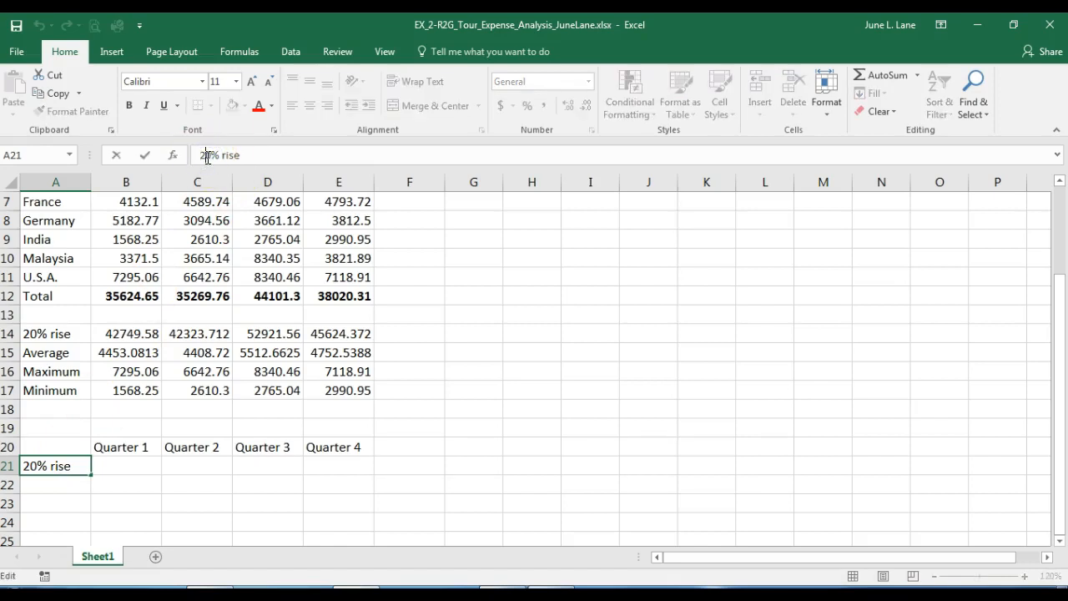
key(BackSpace)
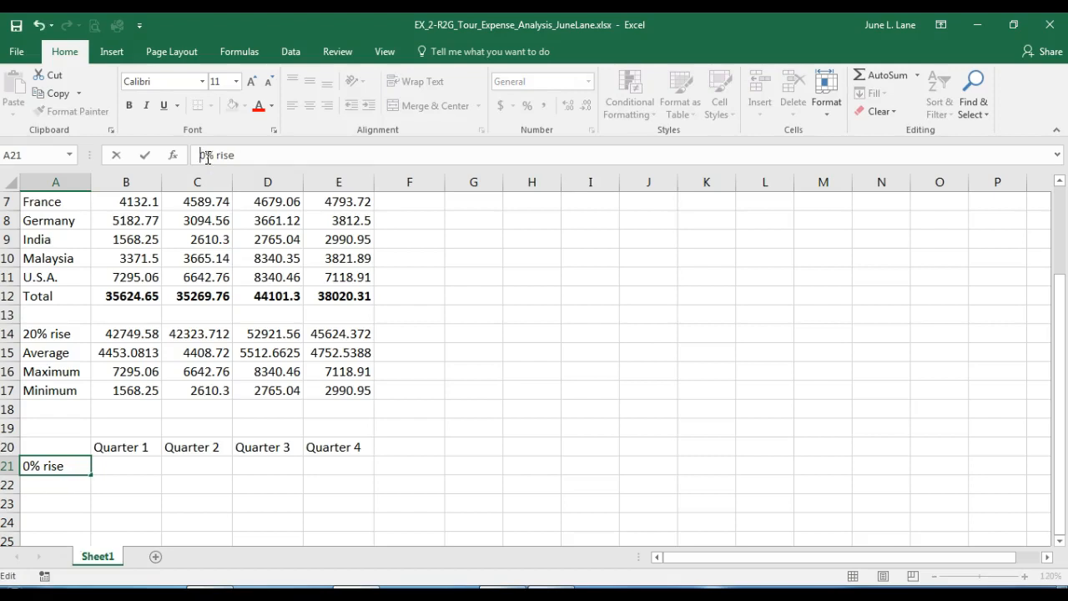
text(3)
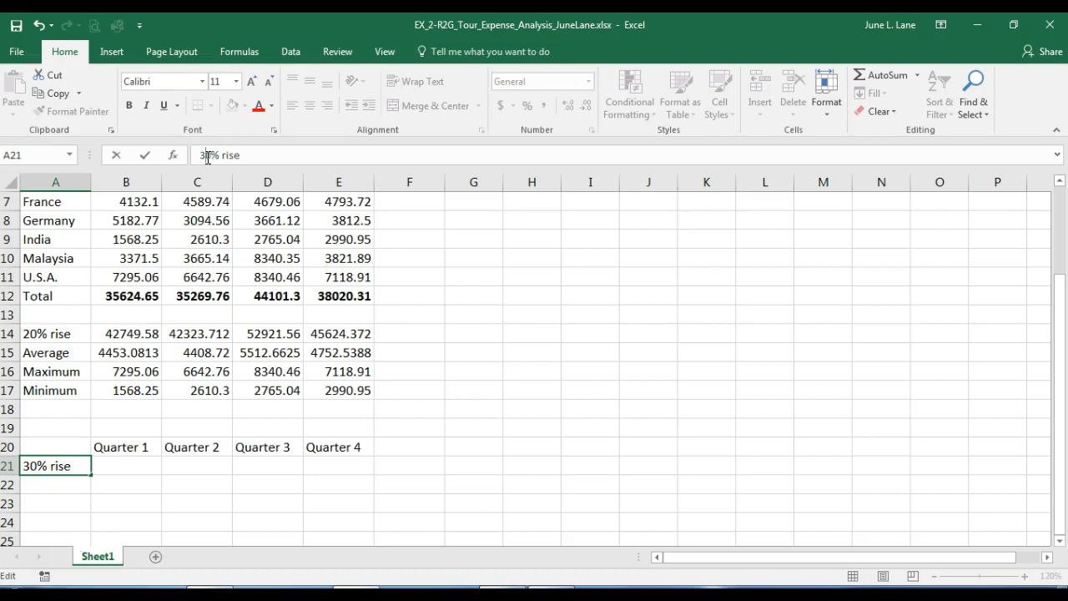
key(Return)
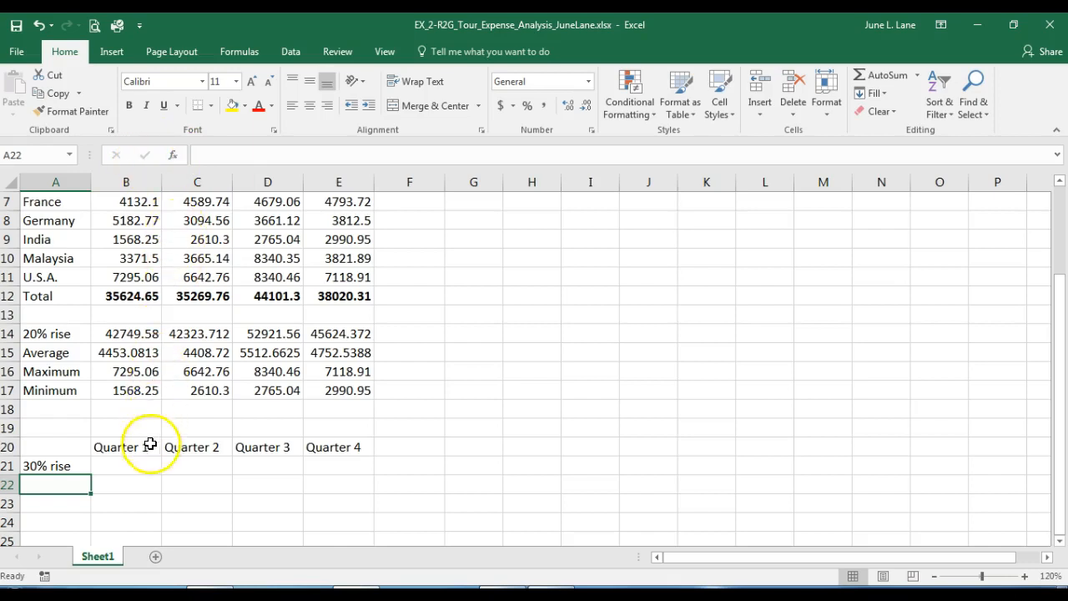
- Enter the formula =B12*1.3 in cell B21 to calculate the 30% rise for Quarter 1
click(133, 468)
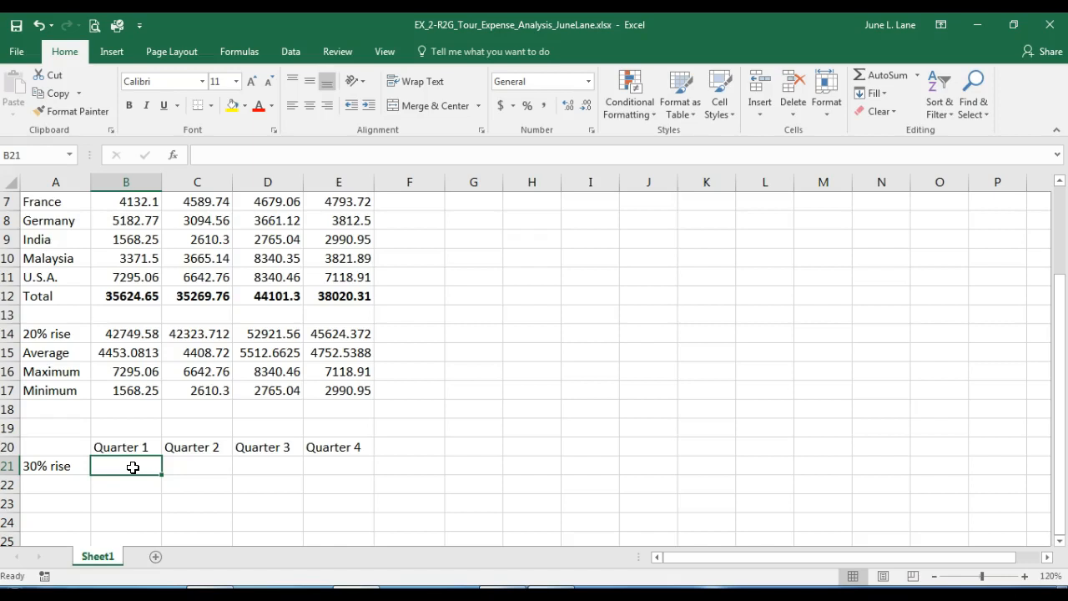
text(=)
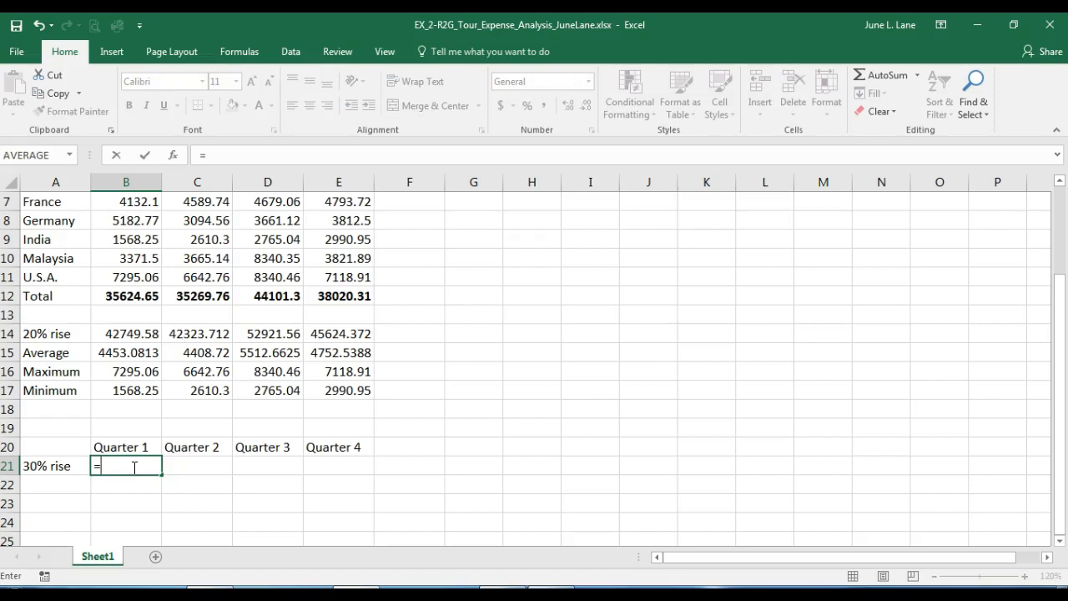
click(134, 298)
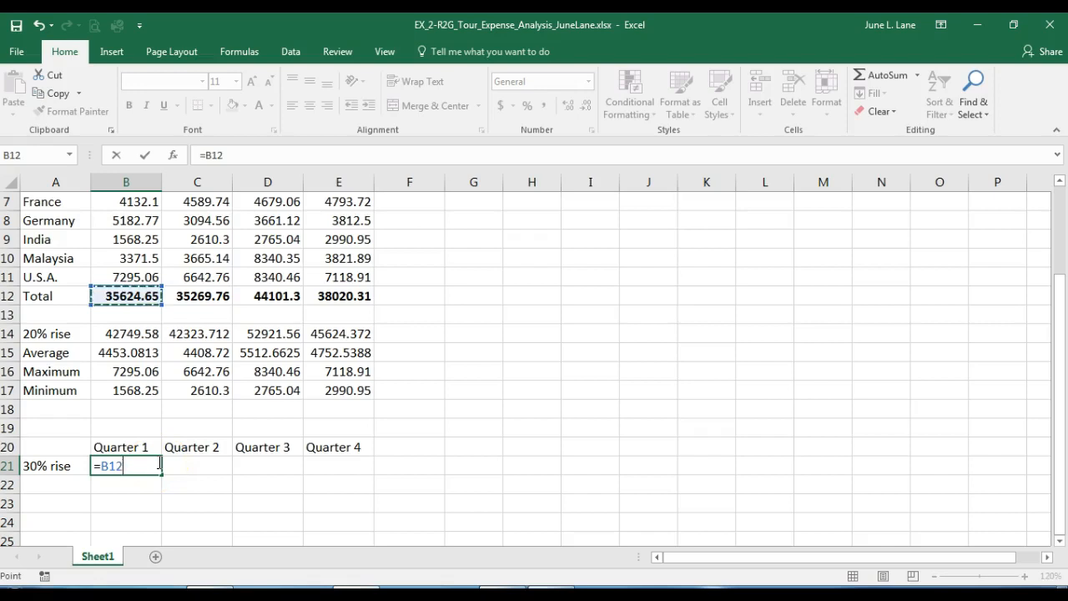
text(*1.3)
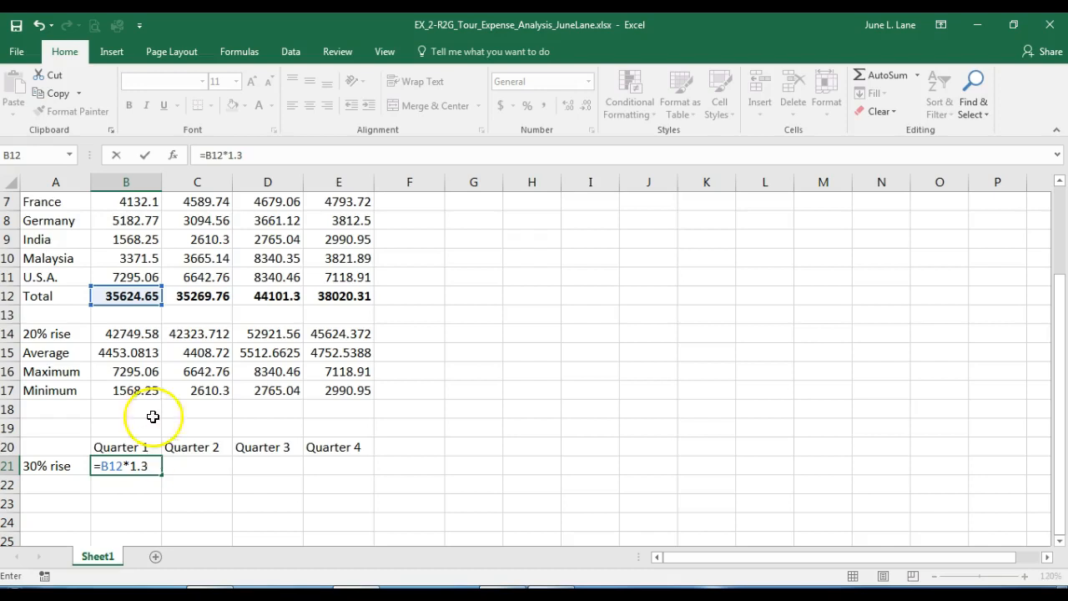
click(144, 155)
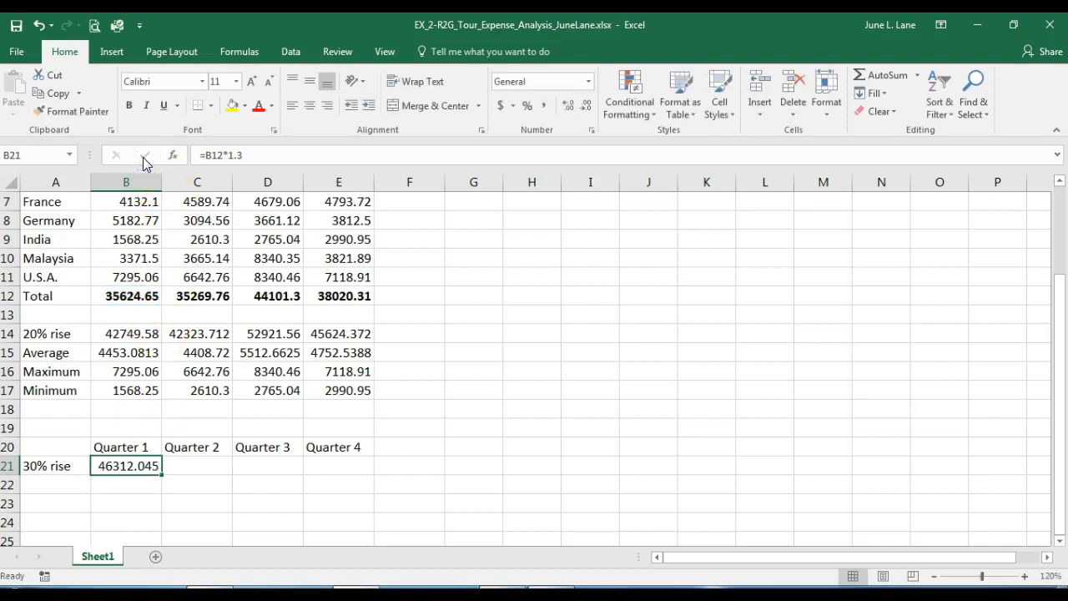
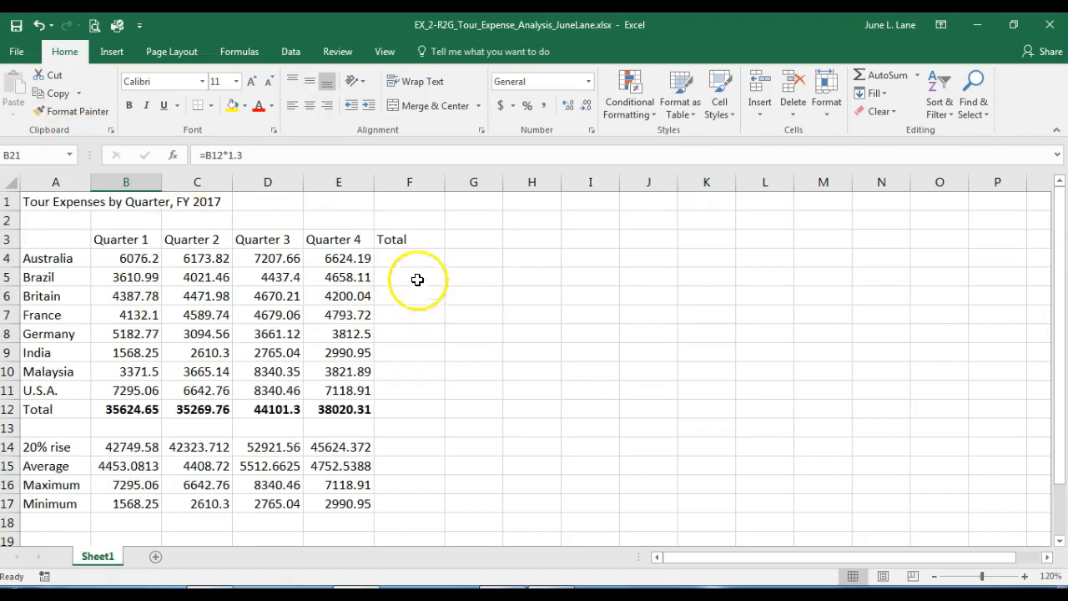
click(406, 256)
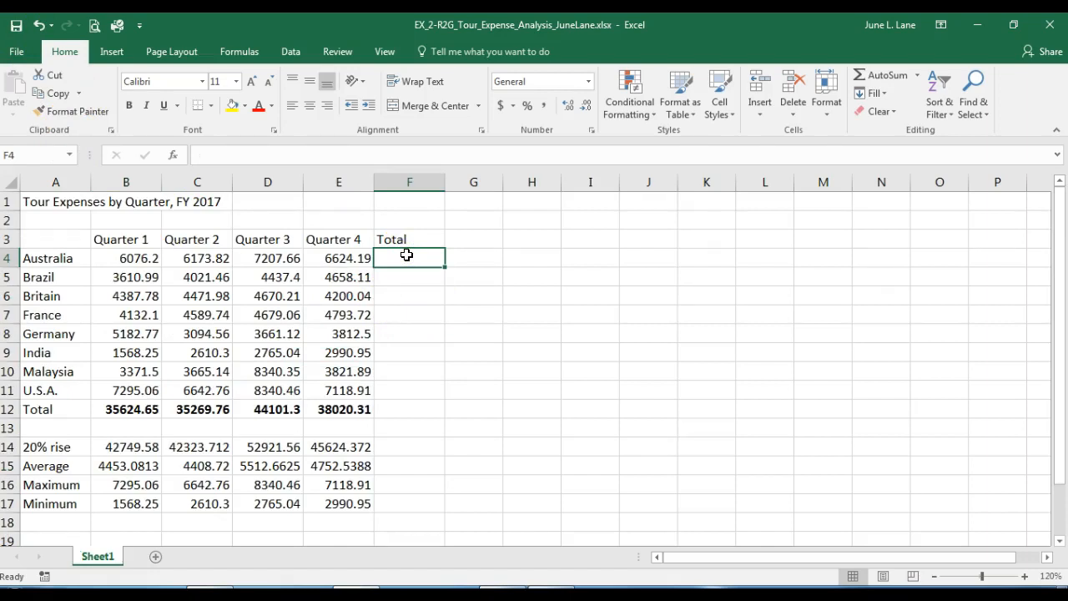
click(404, 256)
drag(408, 260, 422, 253)
click(417, 257)
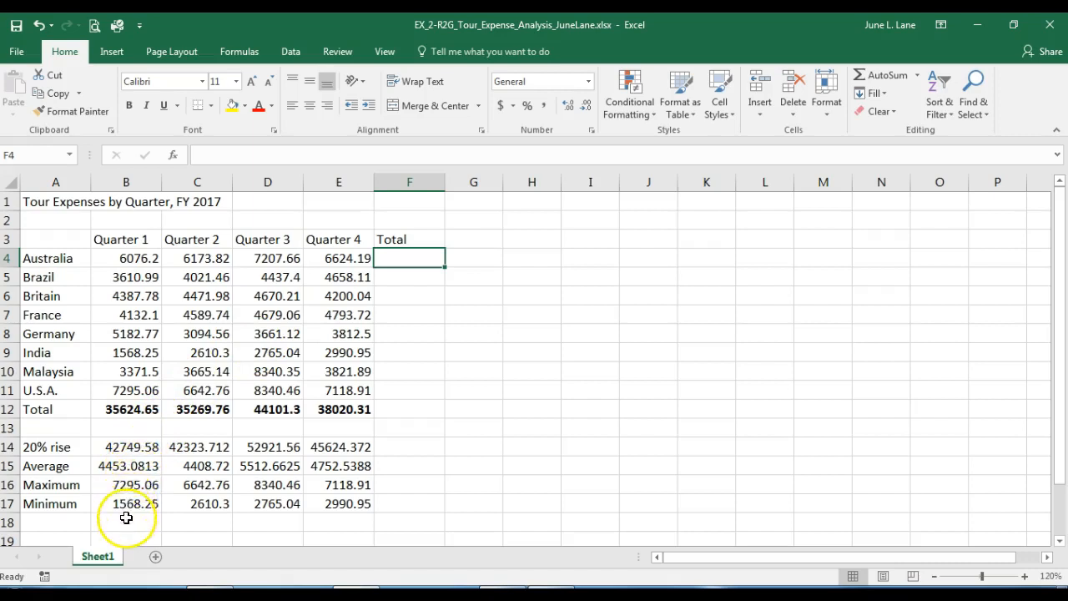
- Copy the 30% rise formula from cell B21 and paste it into cell C21
scroll(125, 514, down, 1)
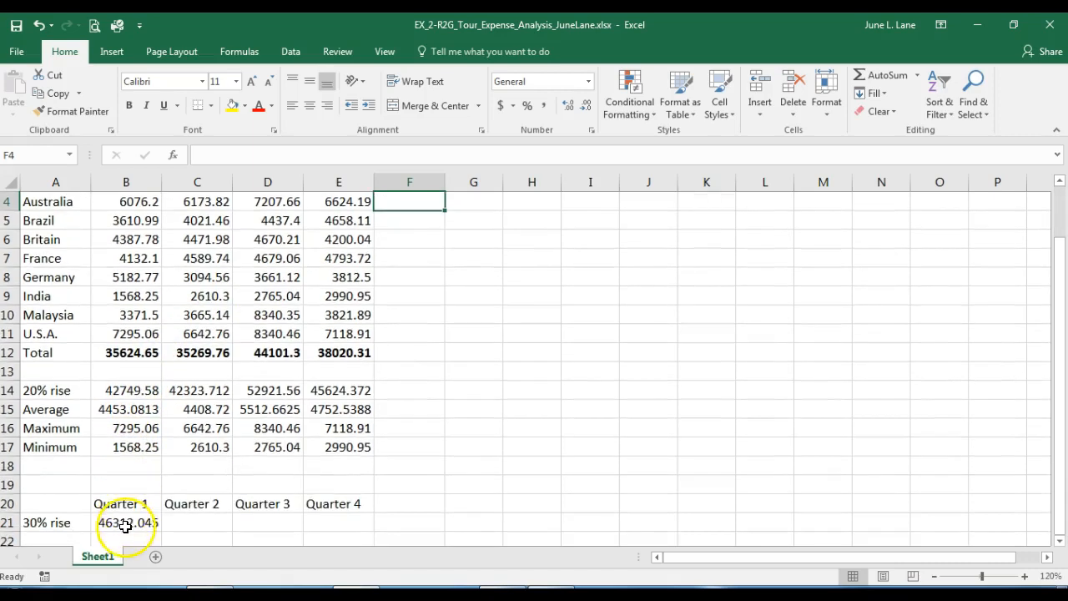
click(125, 521)
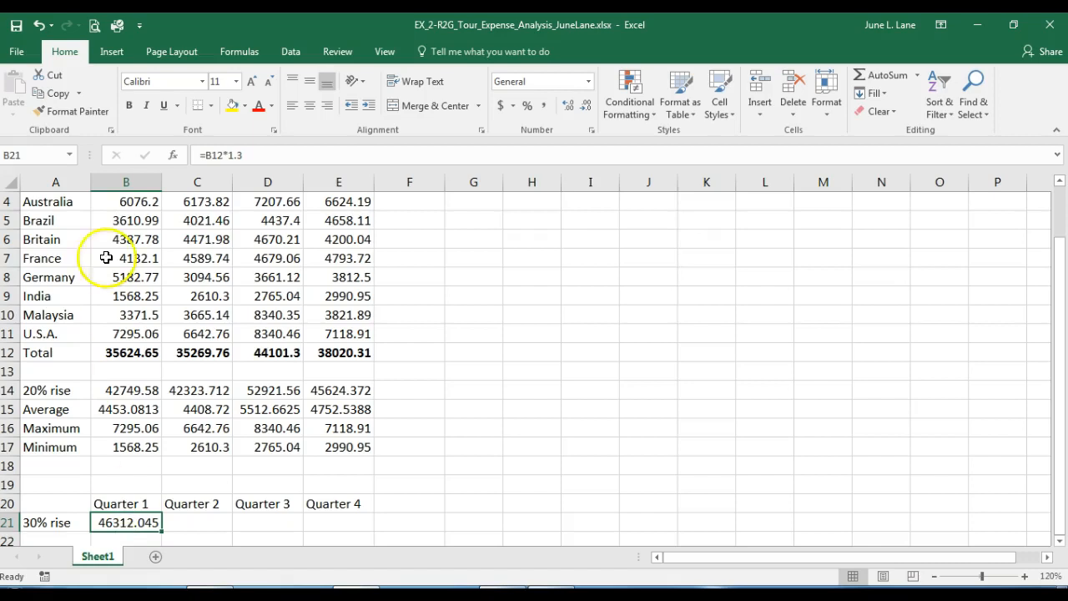
click(60, 100)
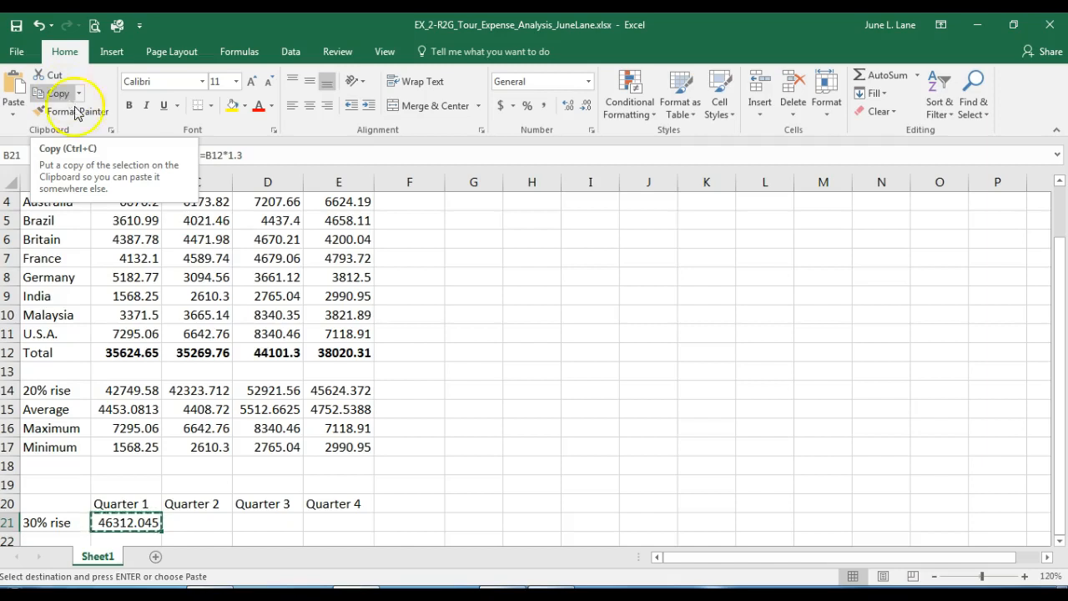
click(192, 523)
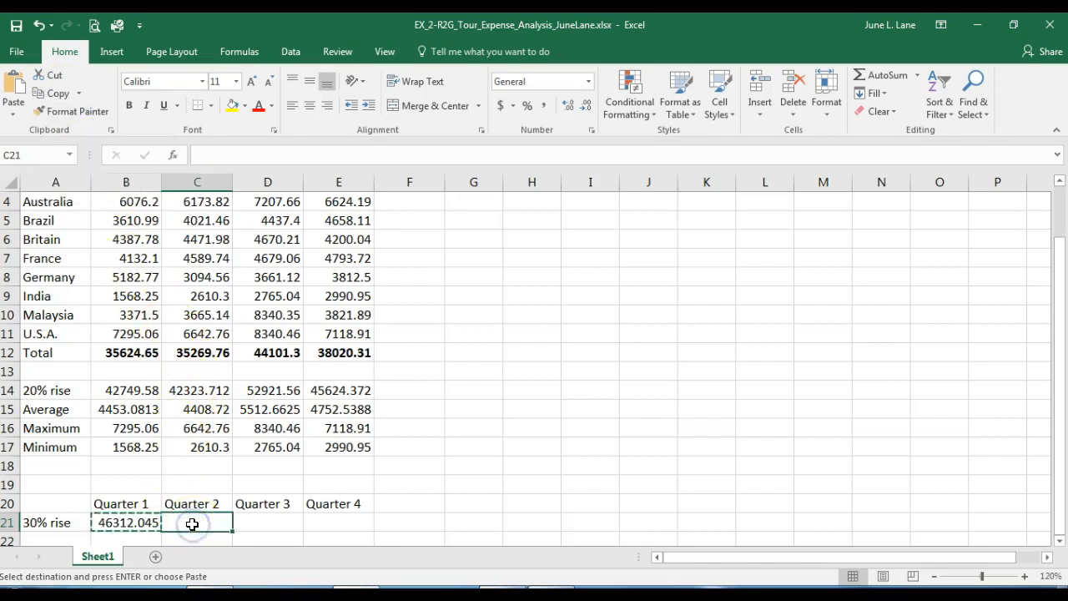
click(16, 84)
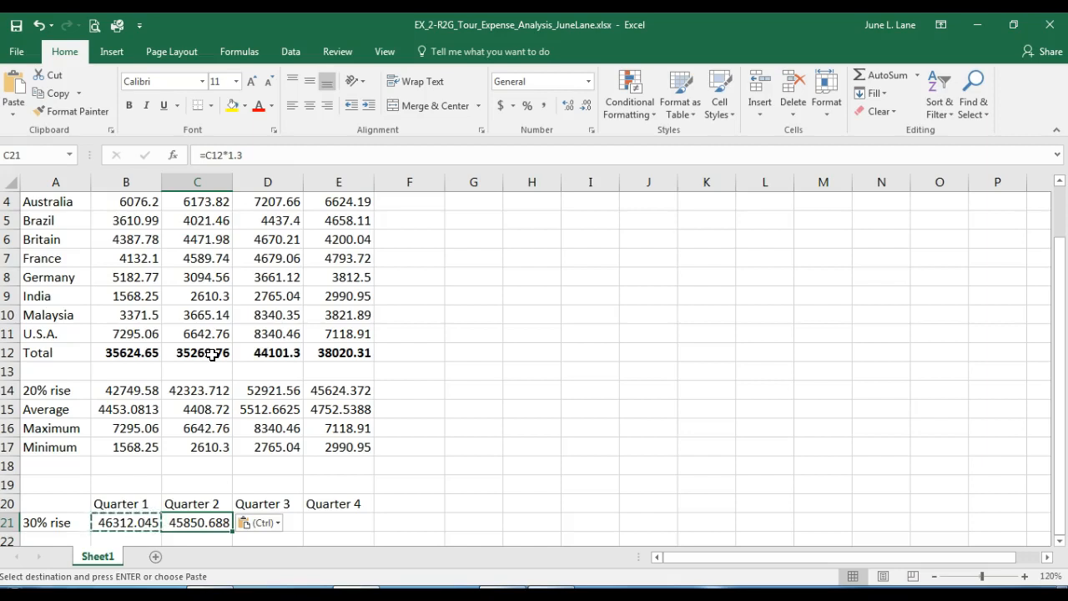
- Fill the 30% rise formula from C21 across to E21, and check the formulas in D21 and E21
drag(233, 532, 342, 533)
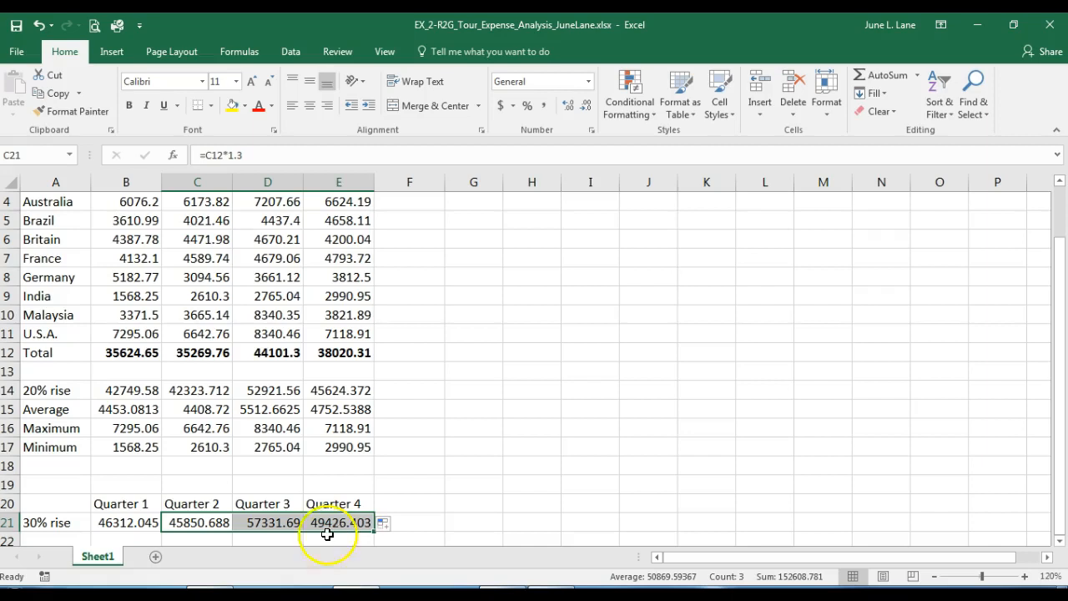
click(267, 523)
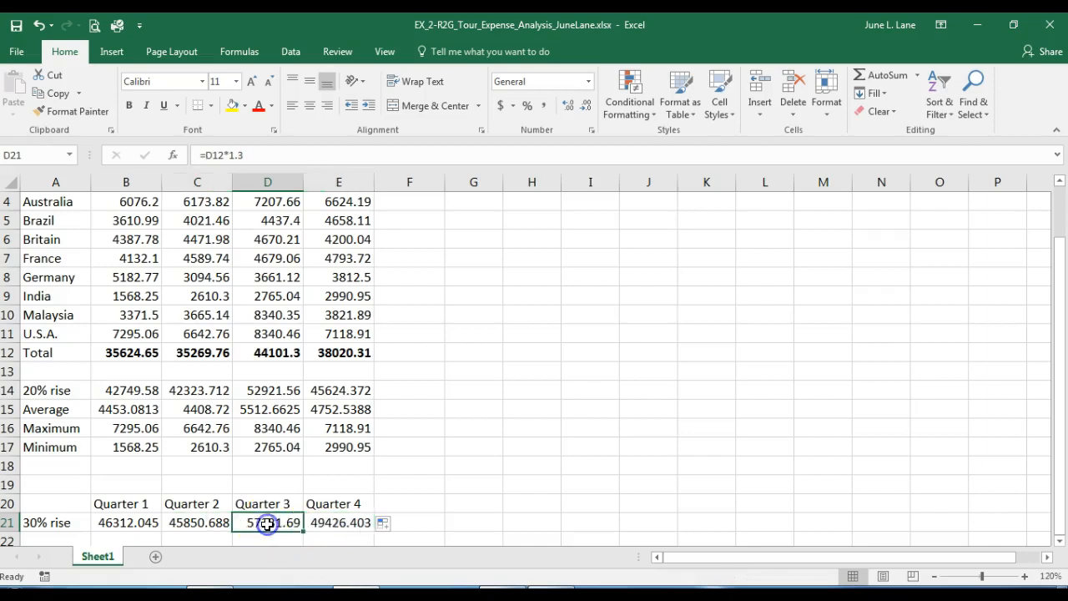
click(334, 522)
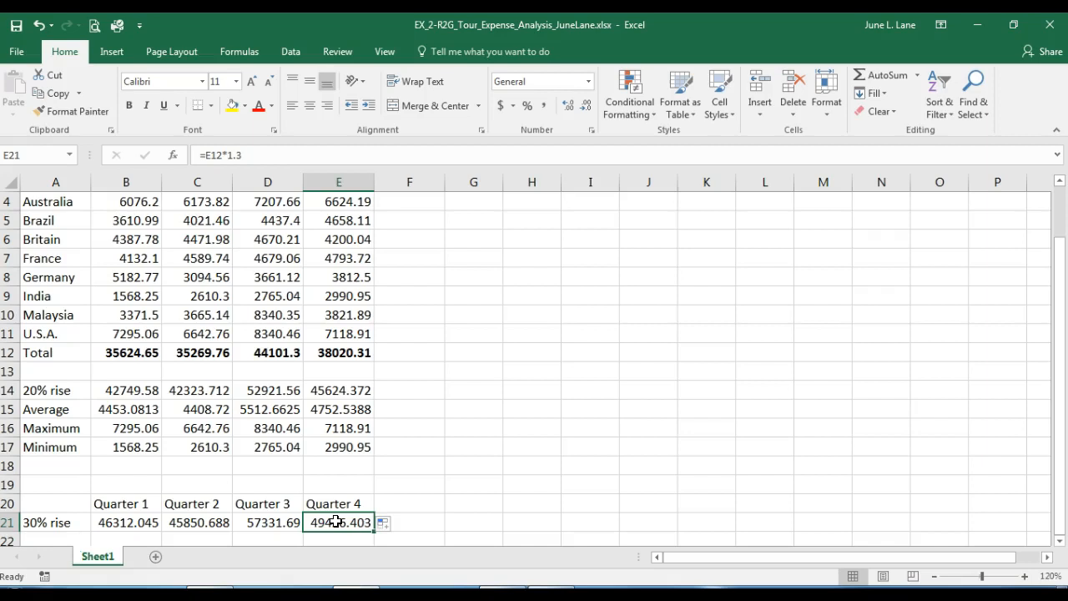
click(362, 529)
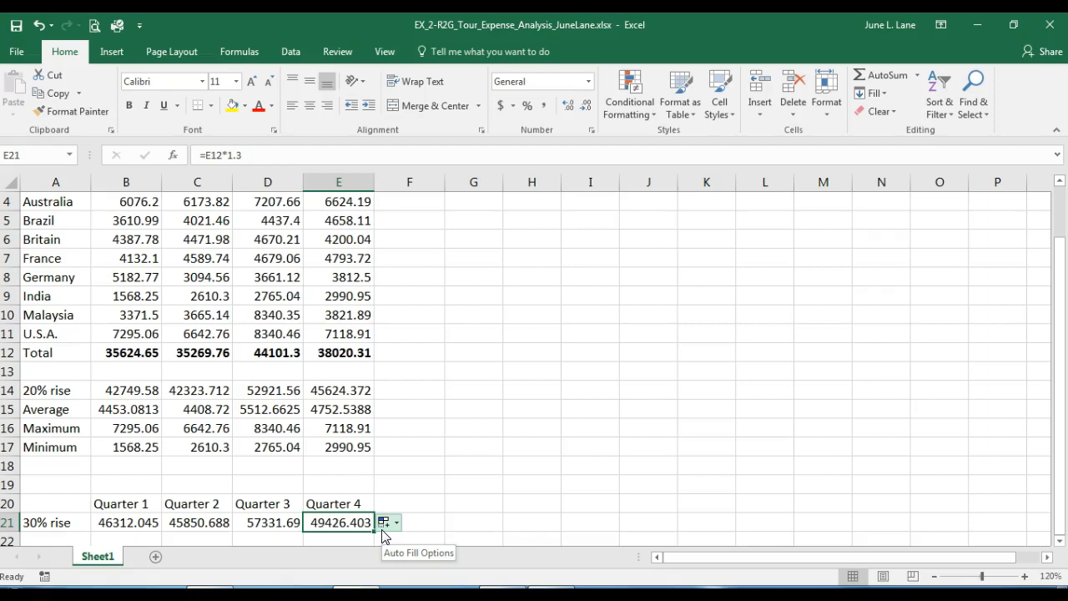
- Total Australia's four quarters in cell F4 with the AutoSum formula =SUM(B4:E4)
scroll(383, 531, up, 2)
click(417, 258)
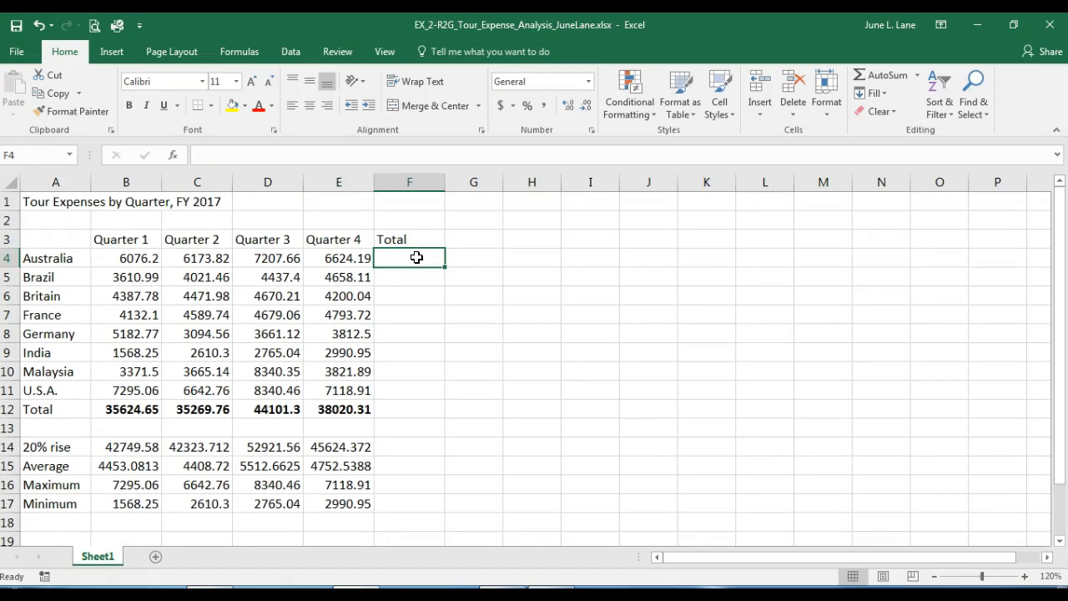
click(887, 75)
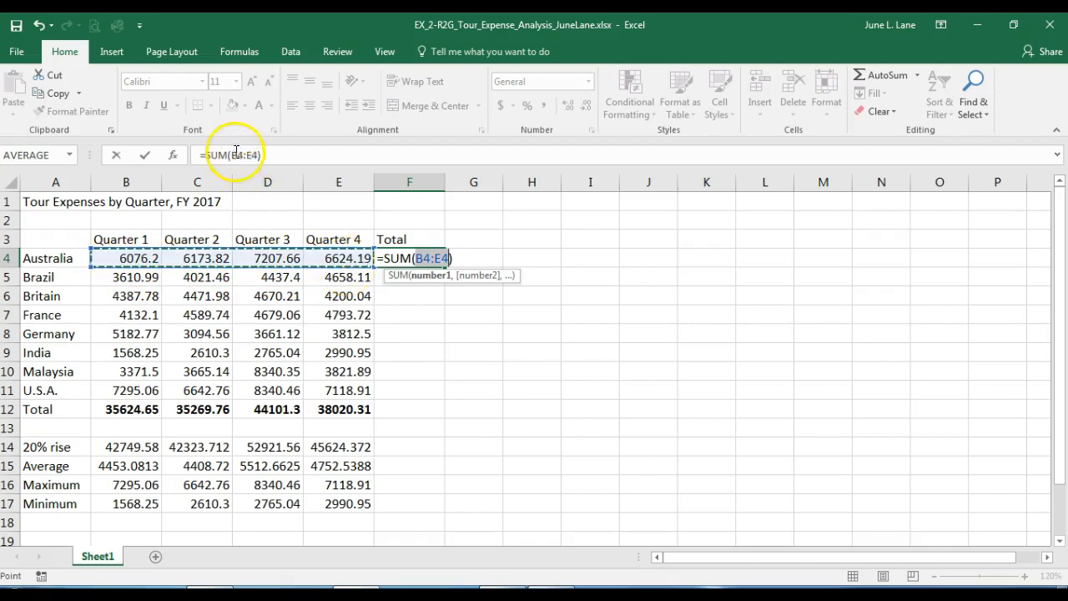
click(146, 157)
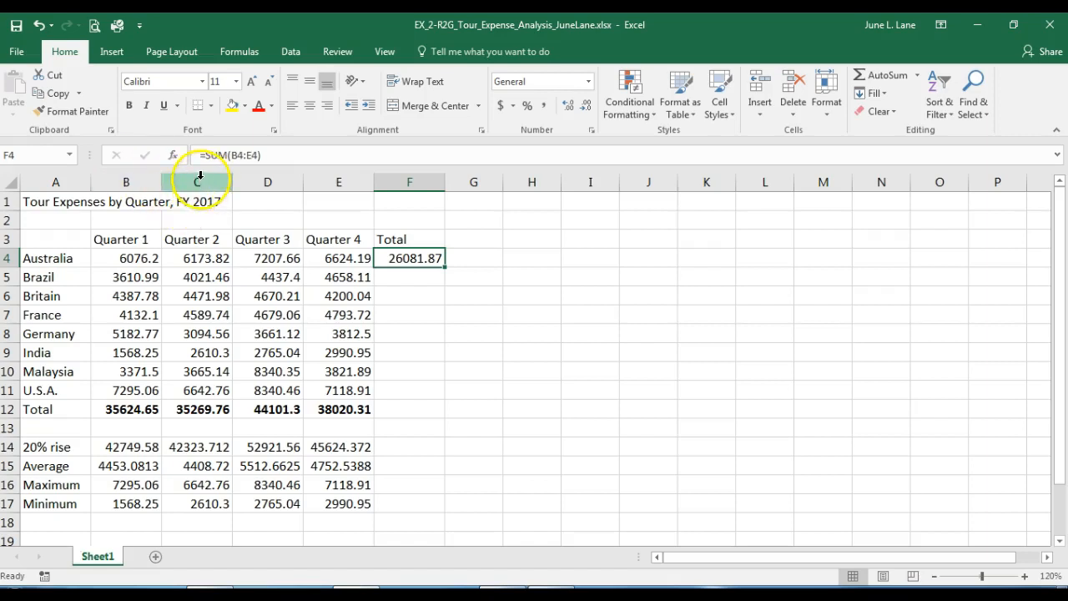
- Copy the total formula from F4 into F5:F6 for Brazil and Britain, and show the paste options
click(49, 96)
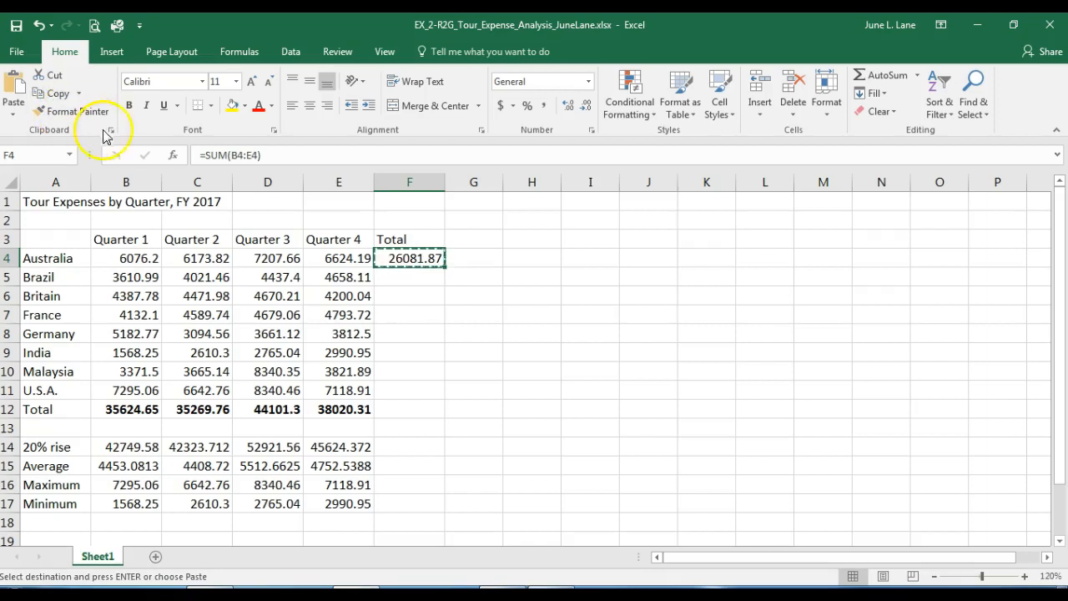
drag(401, 277, 400, 298)
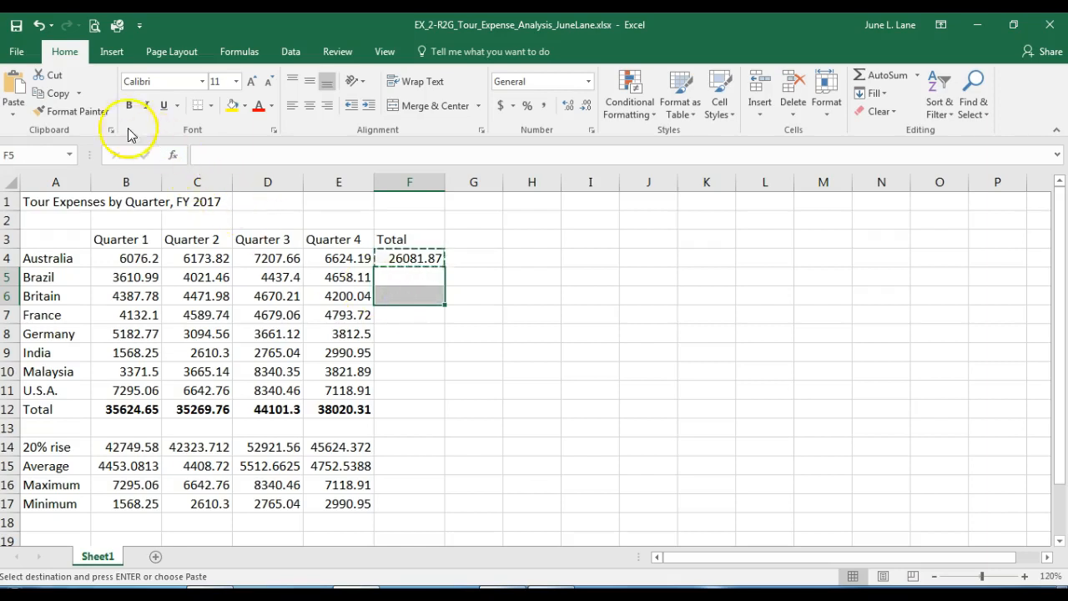
click(16, 83)
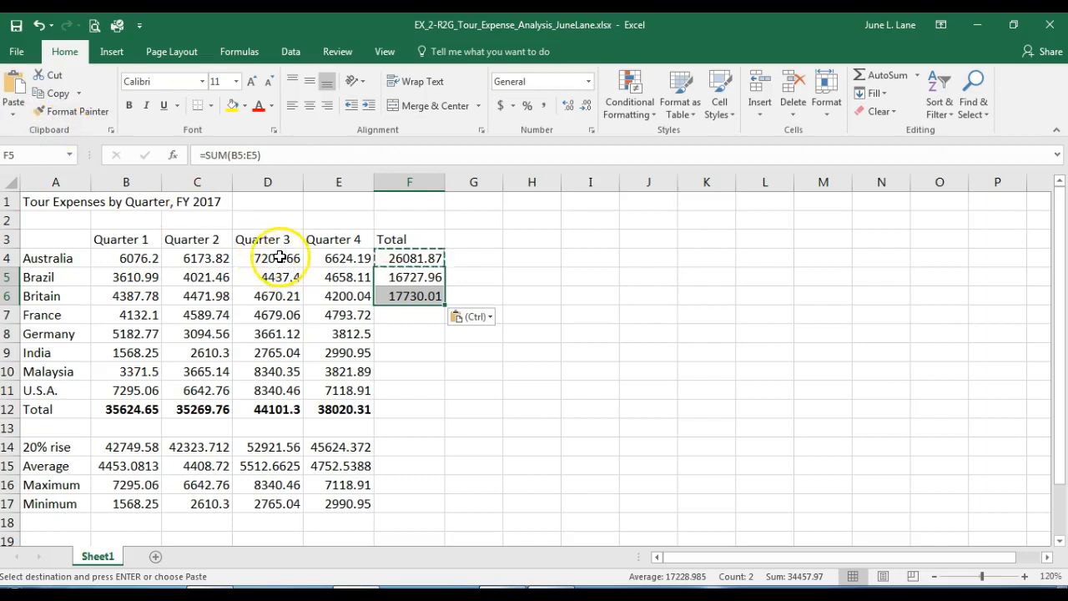
click(477, 324)
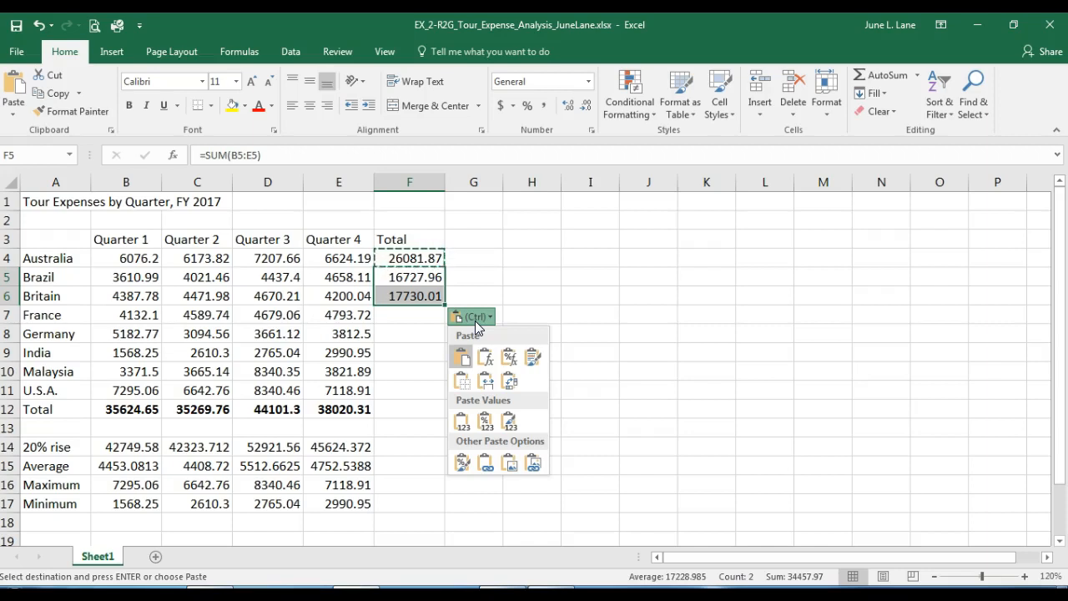
- Close the paste options, clear the copy marquee, and fill Britain's total formula from F6 down to F11 for the remaining countries
click(474, 320)
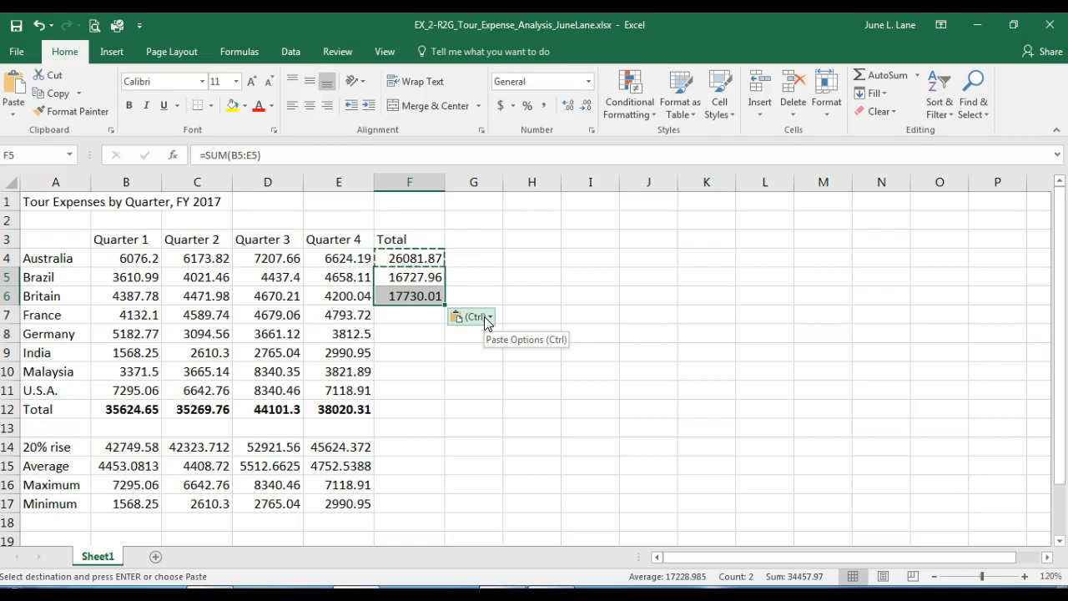
key(Escape)
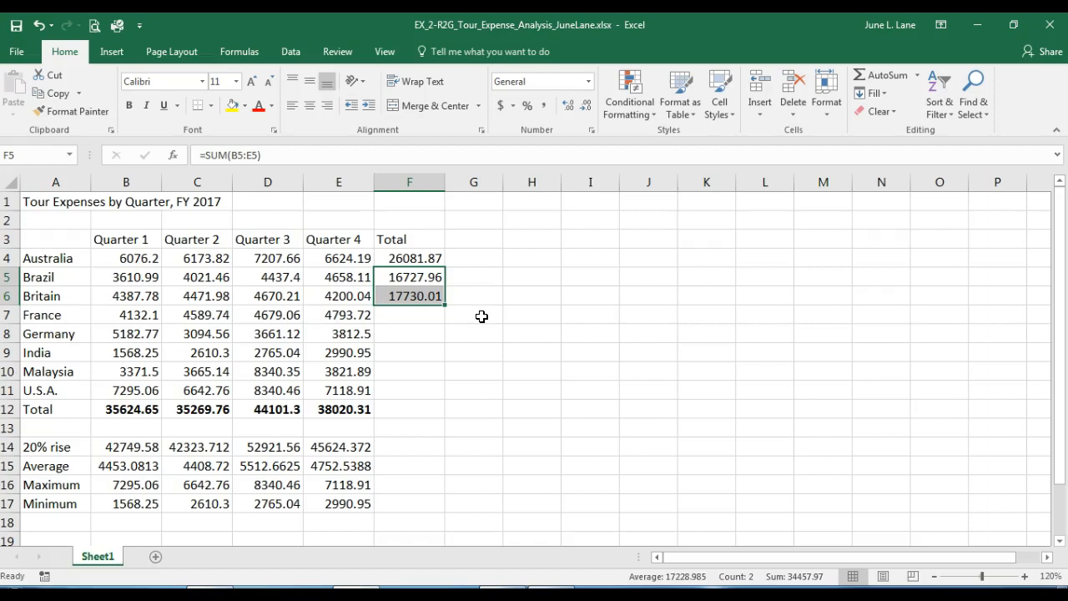
click(412, 298)
drag(412, 298, 418, 389)
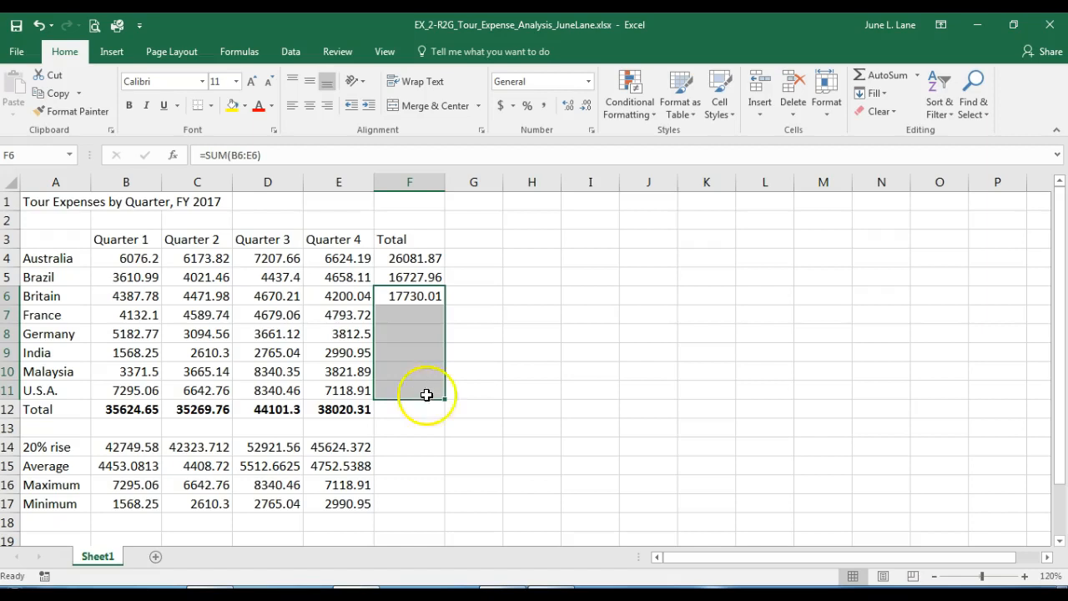
click(447, 402)
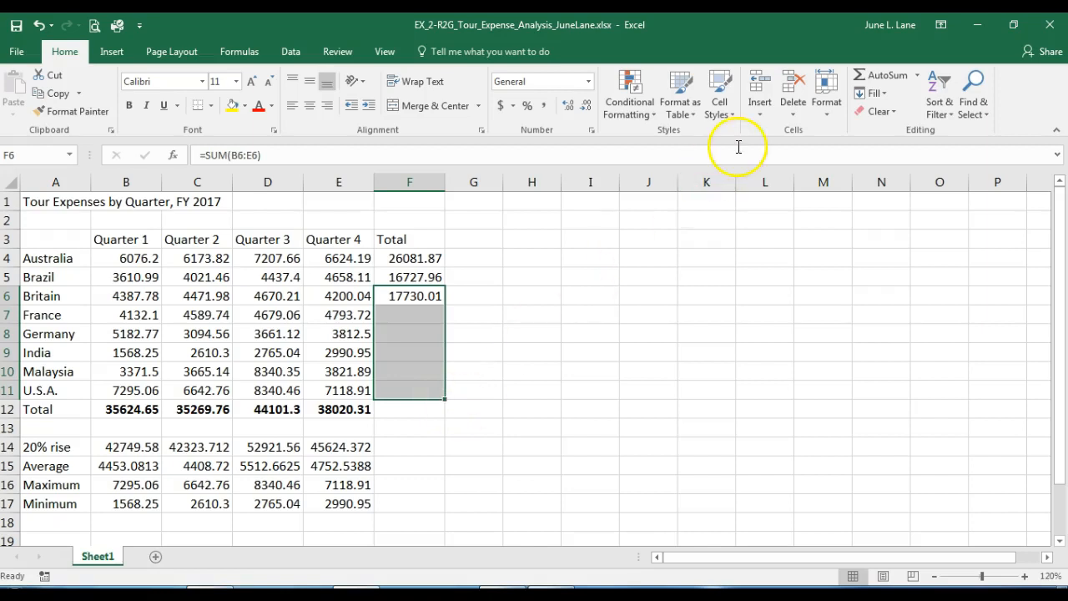
click(885, 94)
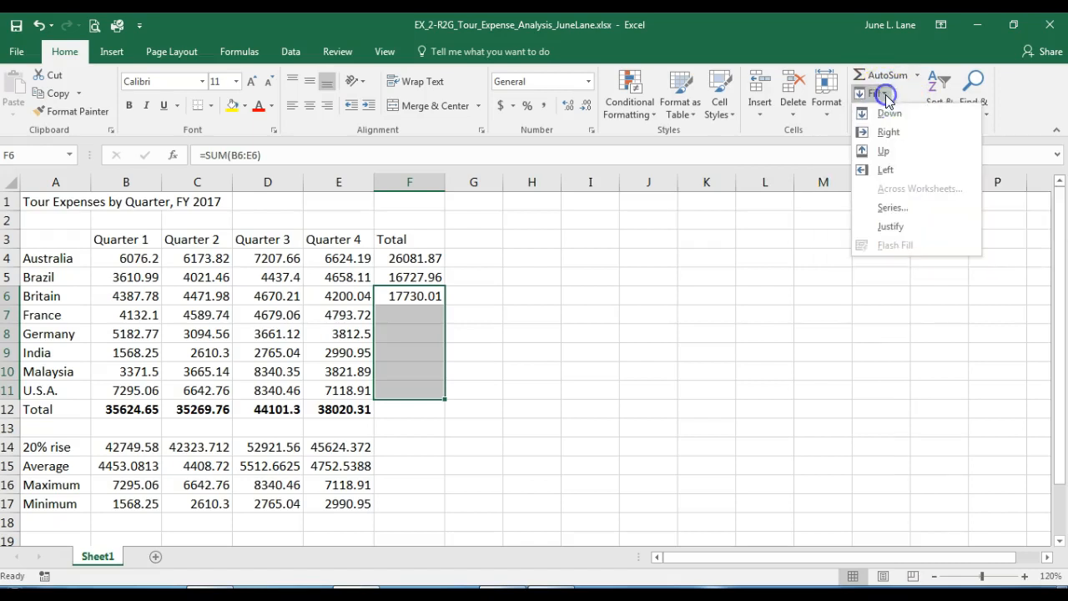
click(888, 113)
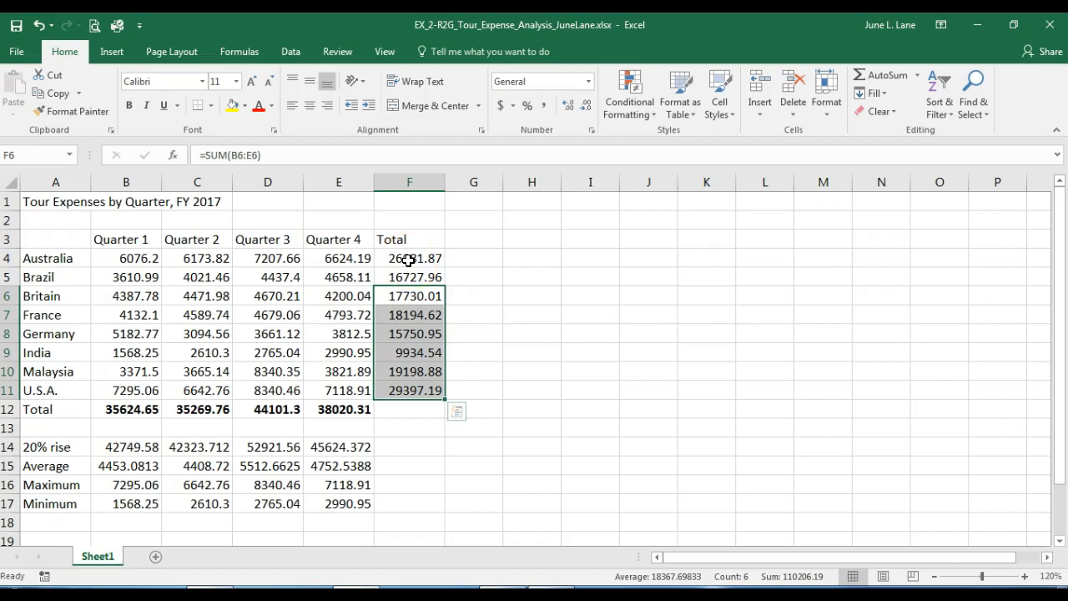
click(564, 348)
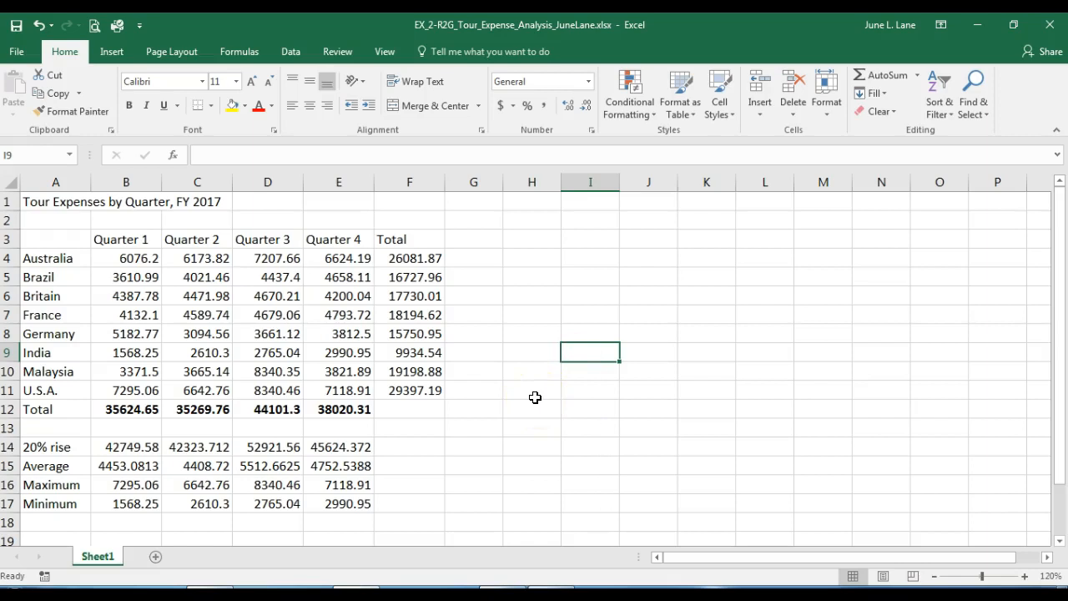
- Enter the label Change in cell G1 and the value 1.1 in cell G2
click(476, 201)
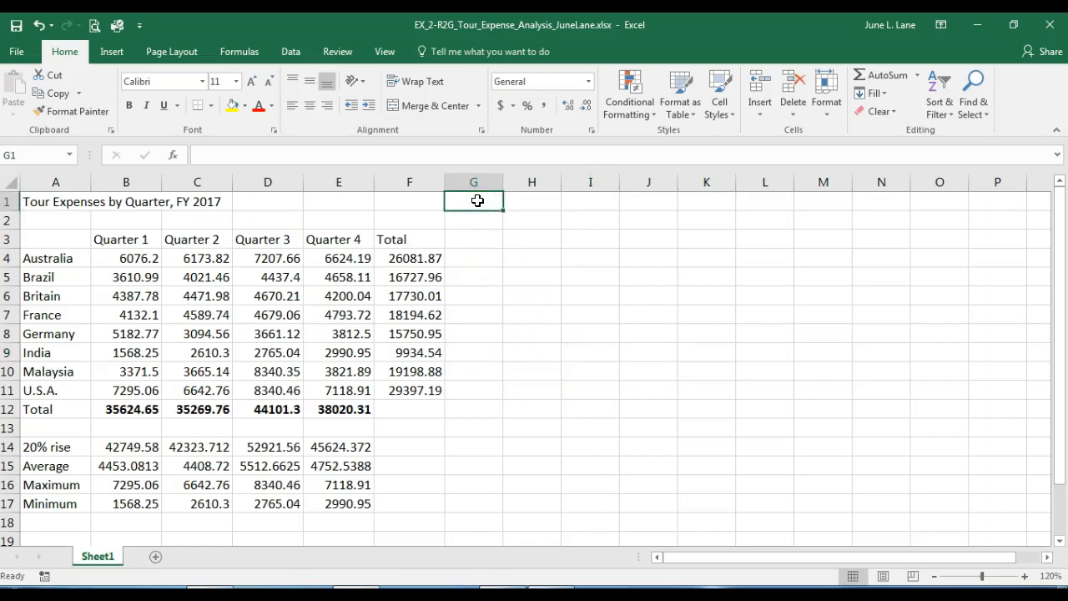
text(Change)
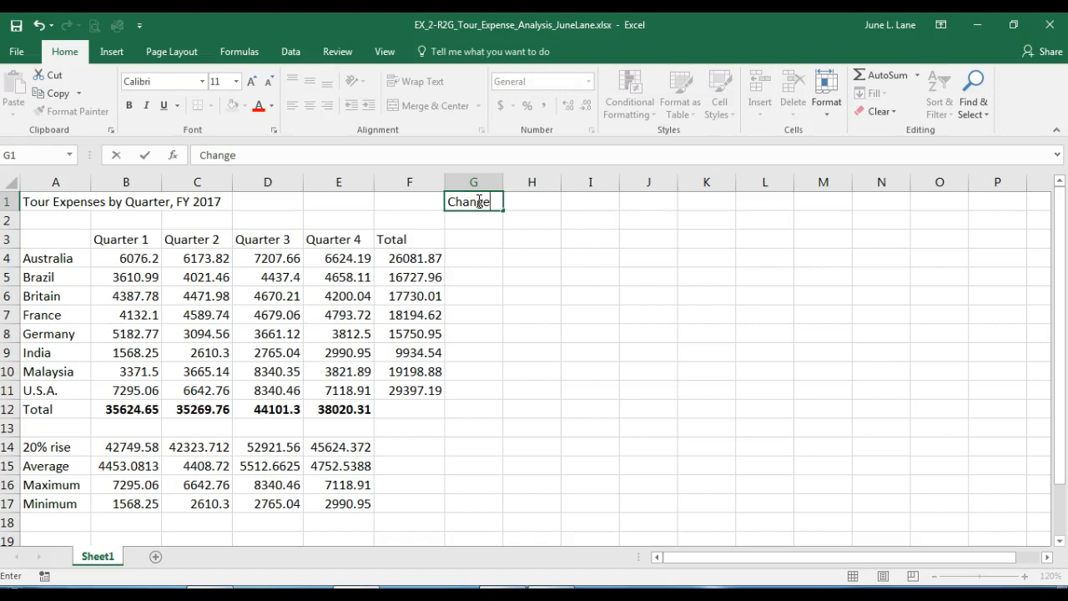
key(Return)
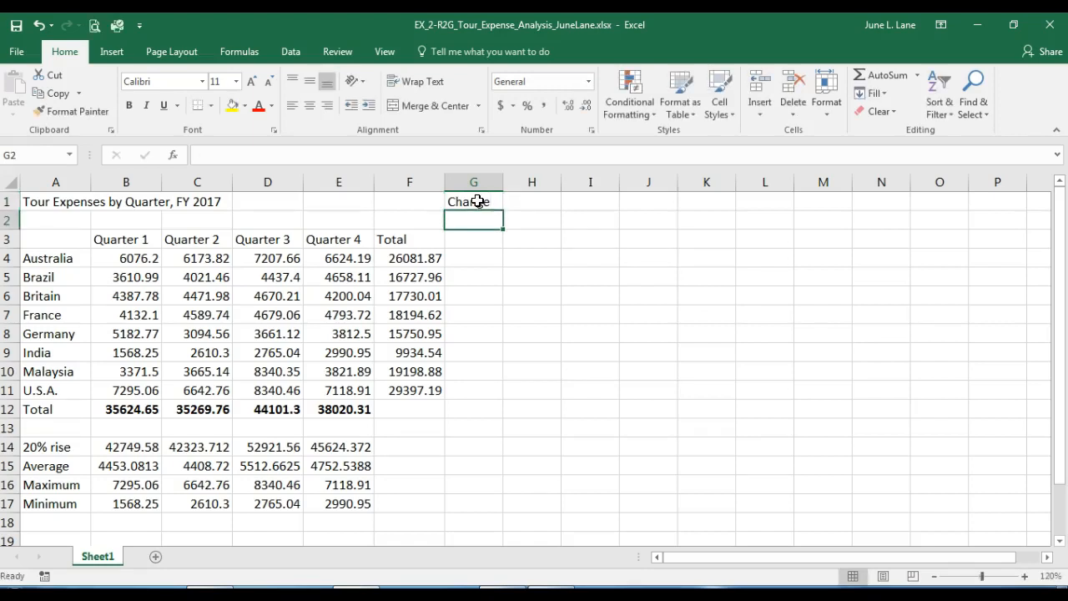
text(1.1)
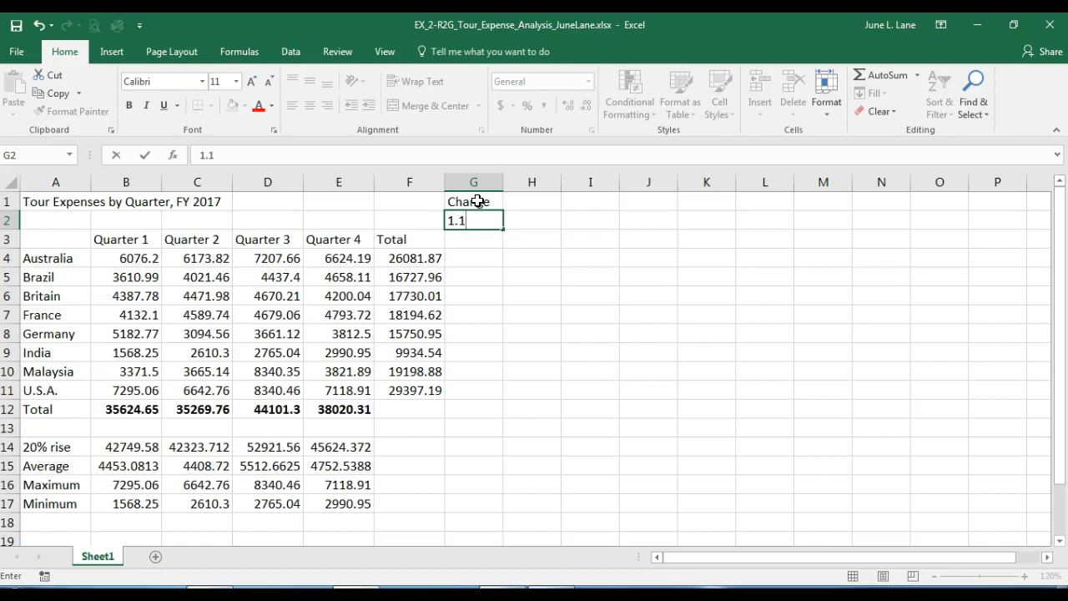
- Add the column heading What if? in cell H3
click(532, 238)
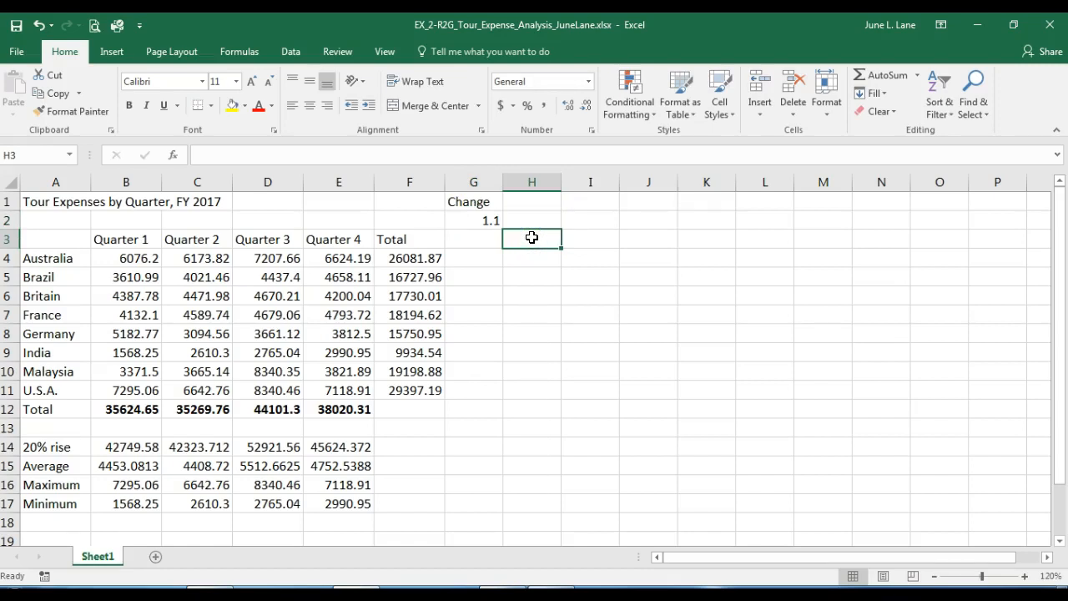
text(Wha)
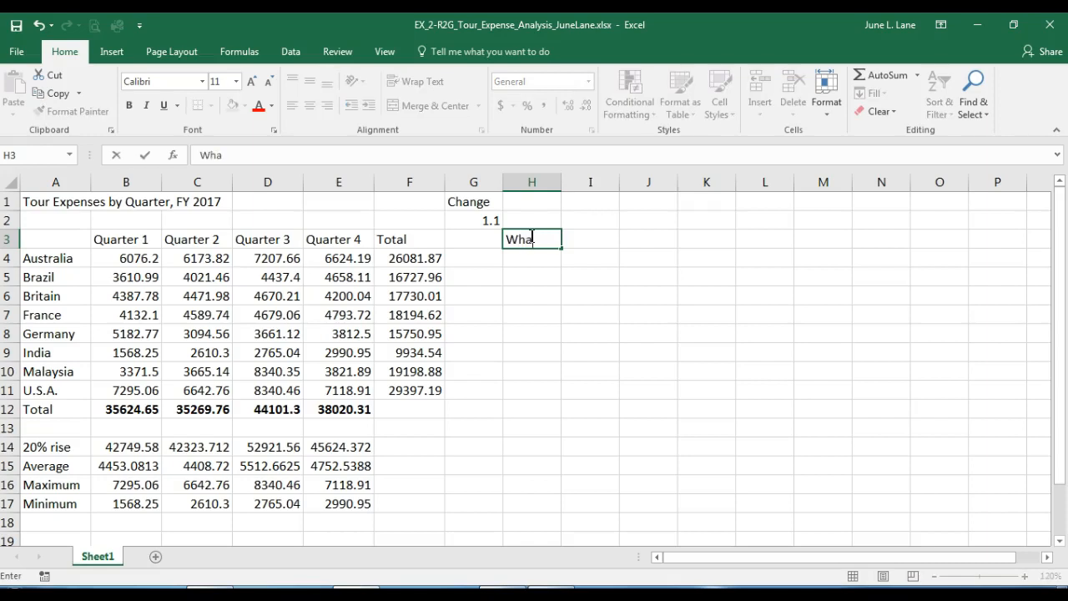
text(t if ?)
key(BackSpace)
key(BackSpace)
text(?)
key(Return)
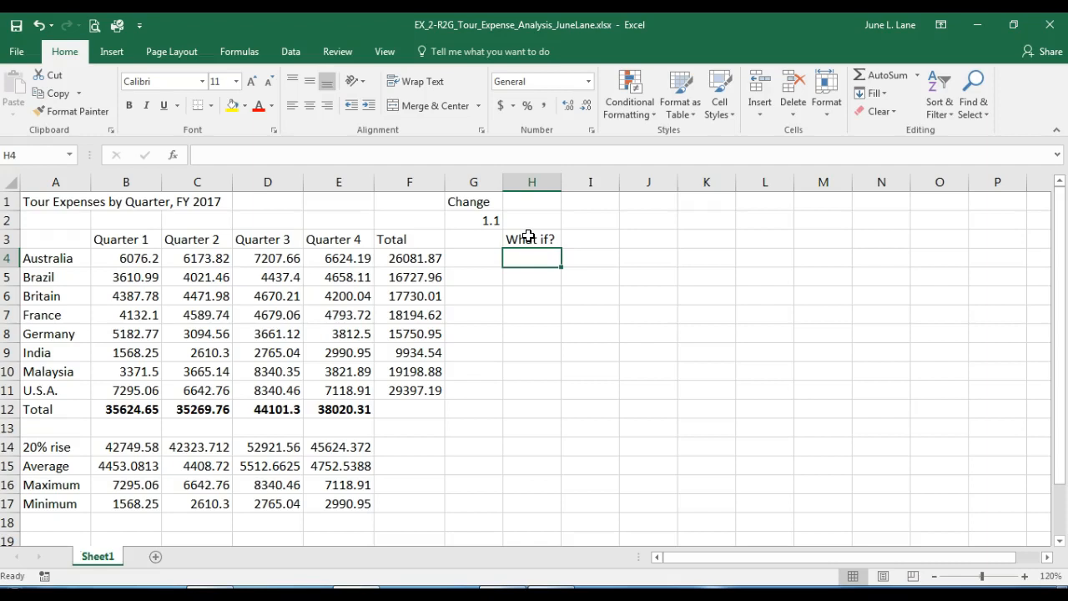
- Enter the formula =F4*G2 in cell H4 to multiply Australia's total by the change factor
text(=)
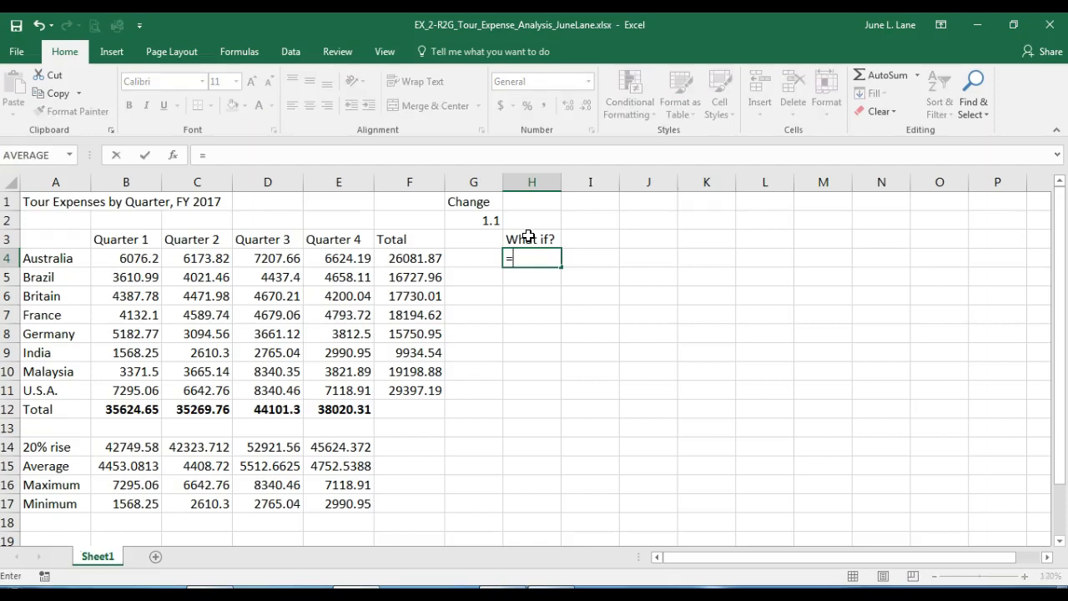
click(404, 258)
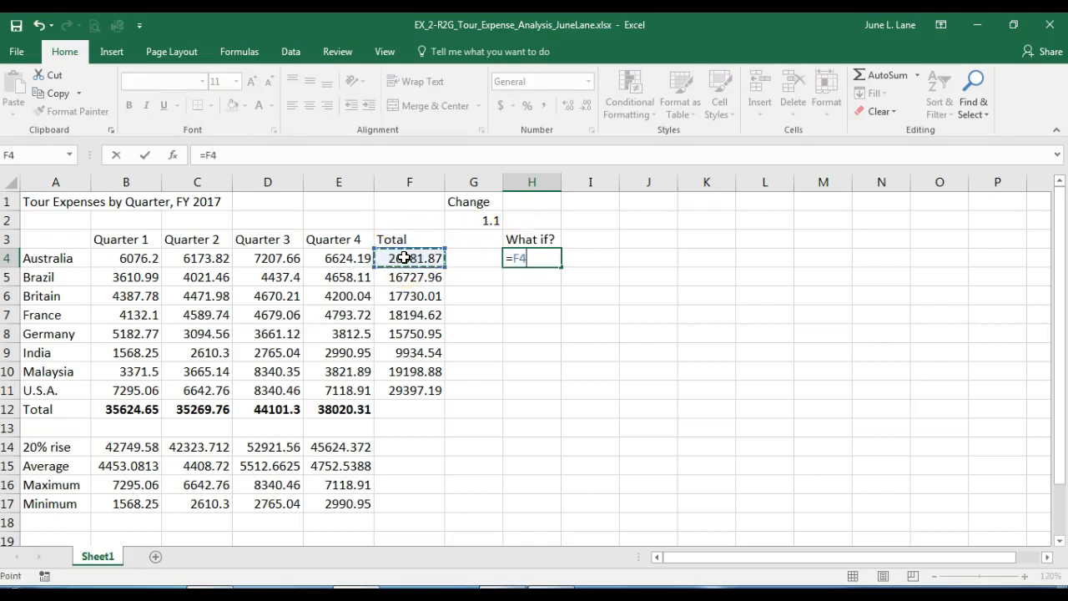
text(*)
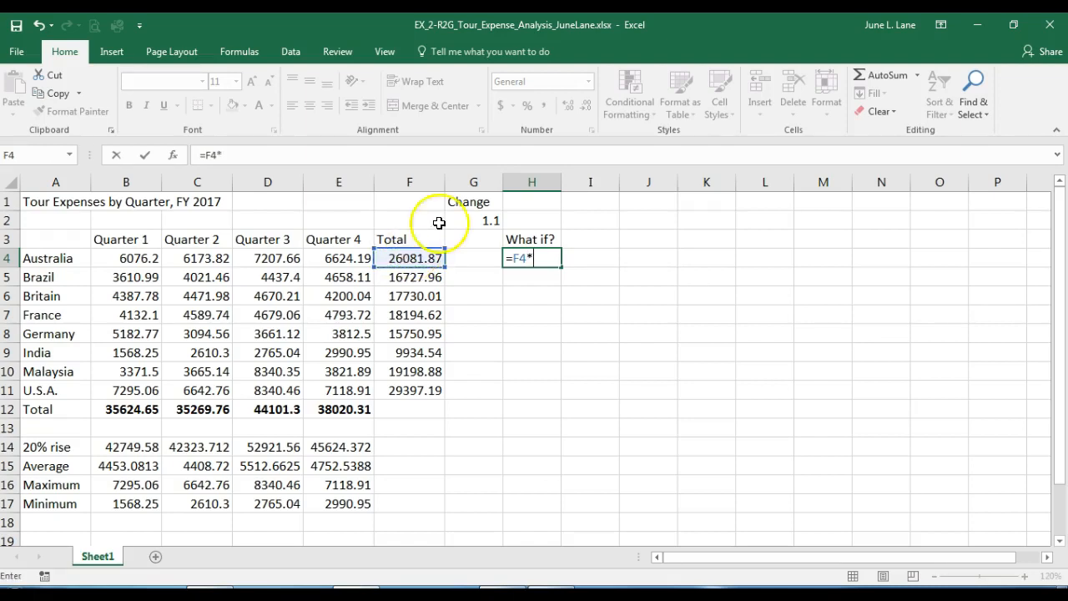
click(482, 223)
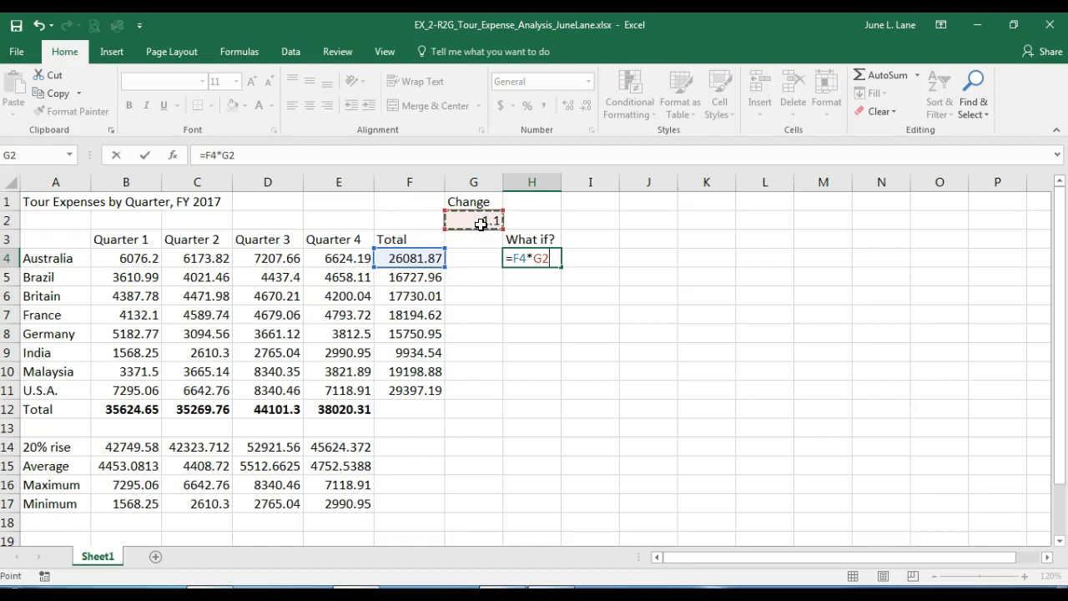
click(145, 156)
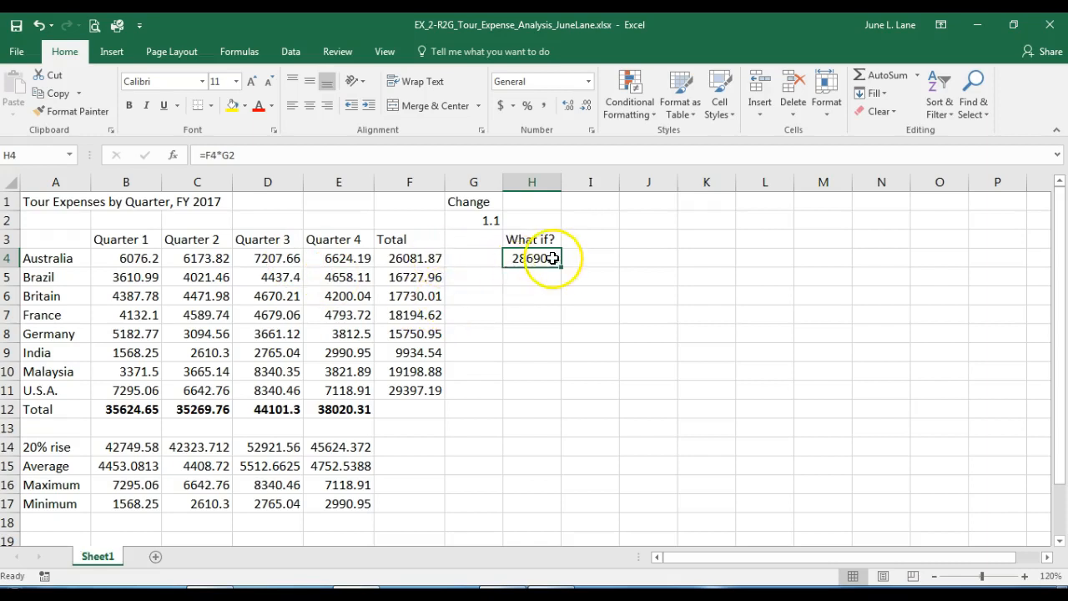
- Try filling the what-if formula with its relative references from H4 down to H11, and check the formulas in H5 and H4
drag(561, 268, 558, 394)
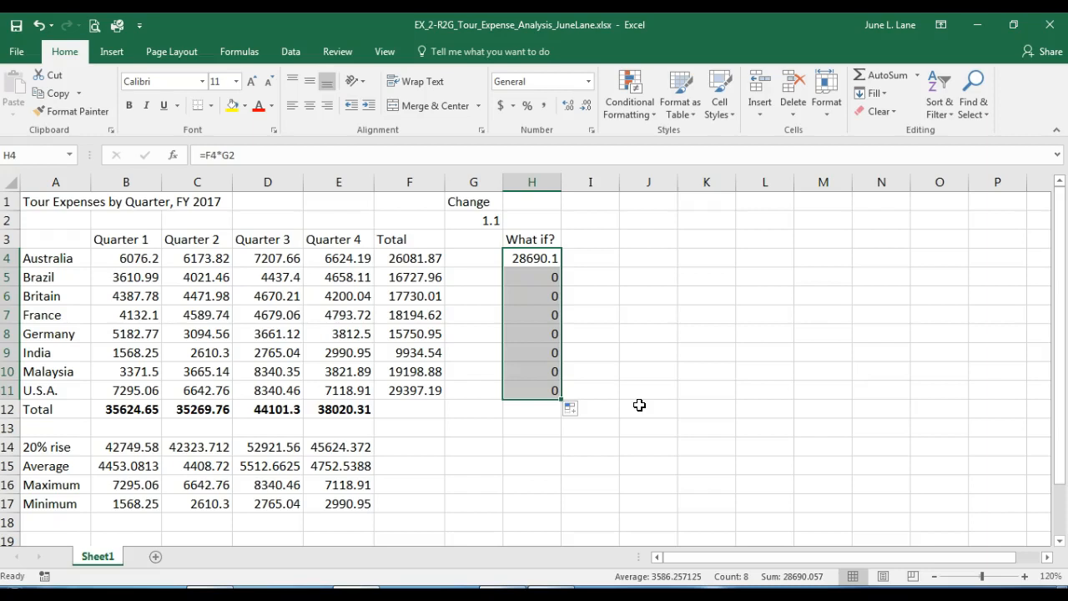
click(541, 276)
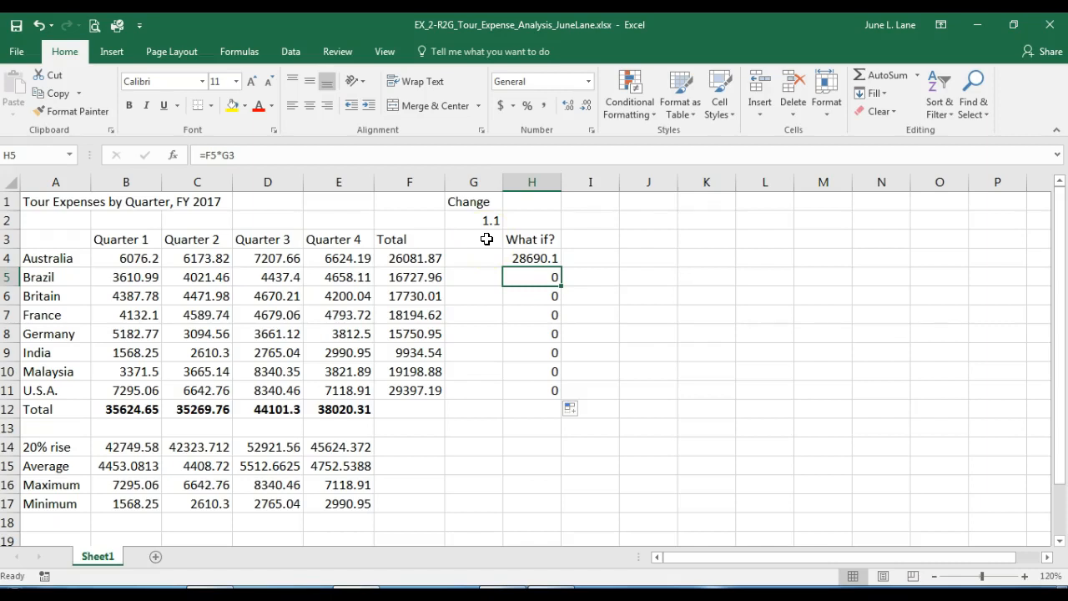
click(523, 254)
click(537, 261)
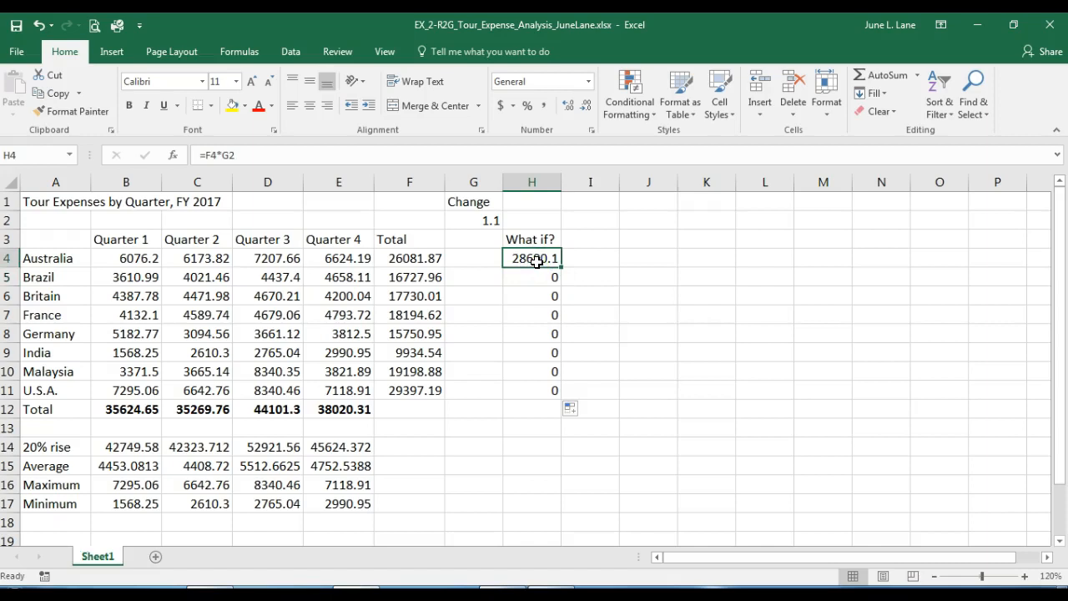
- Make the change factor reference absolute in cell H4, so that the formula reads =F4*$G$2
double_click(536, 262)
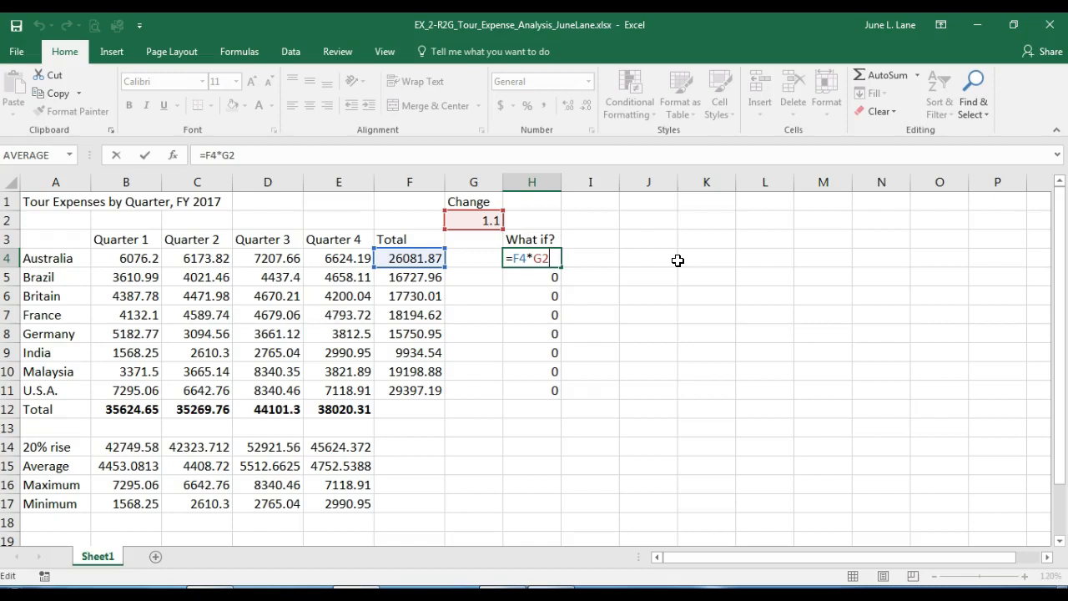
key(F4)
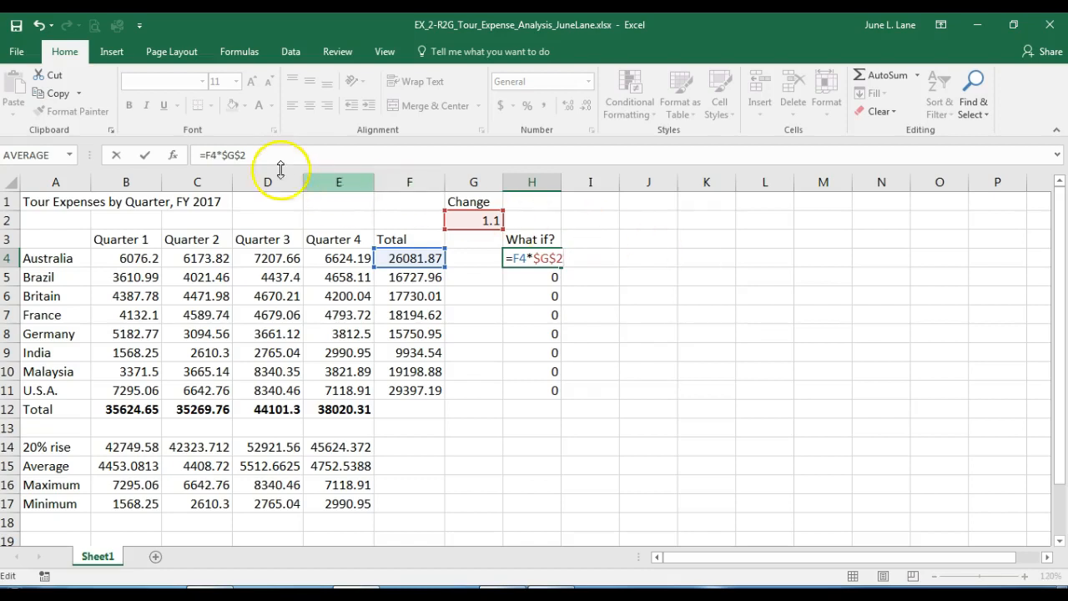
click(145, 156)
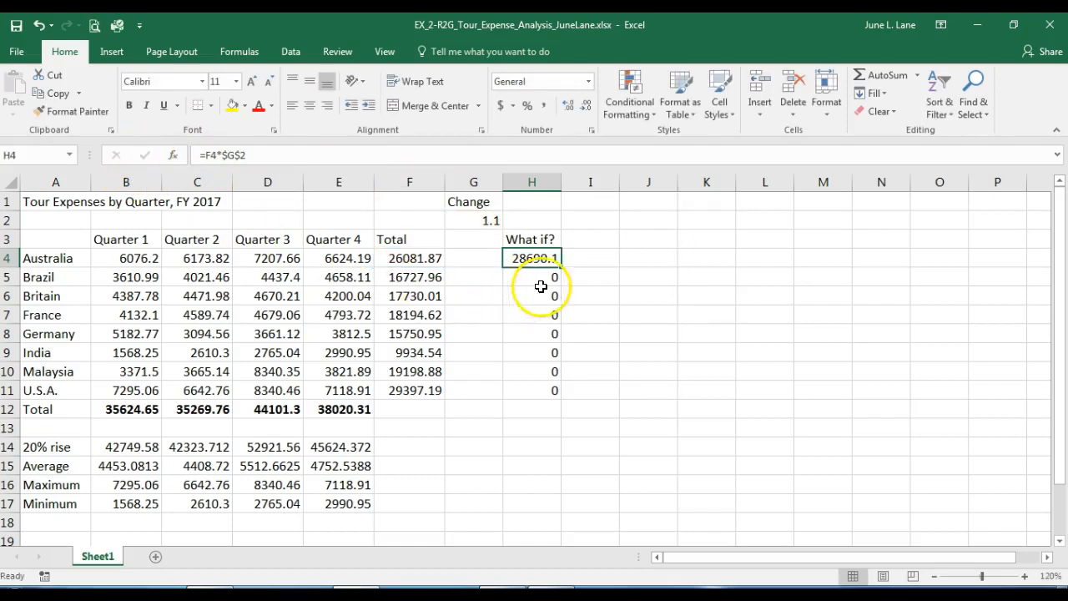
- Fill the absolute-reference formula from H4 down to H11, and check the formulas in H5, H6, H7 and H4
drag(562, 267, 557, 389)
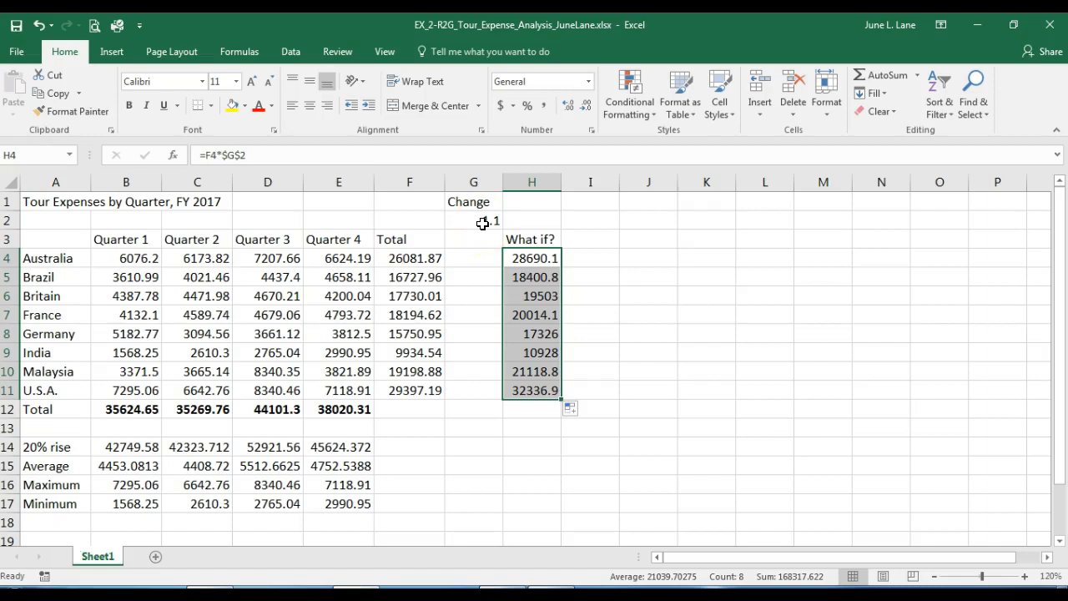
click(543, 276)
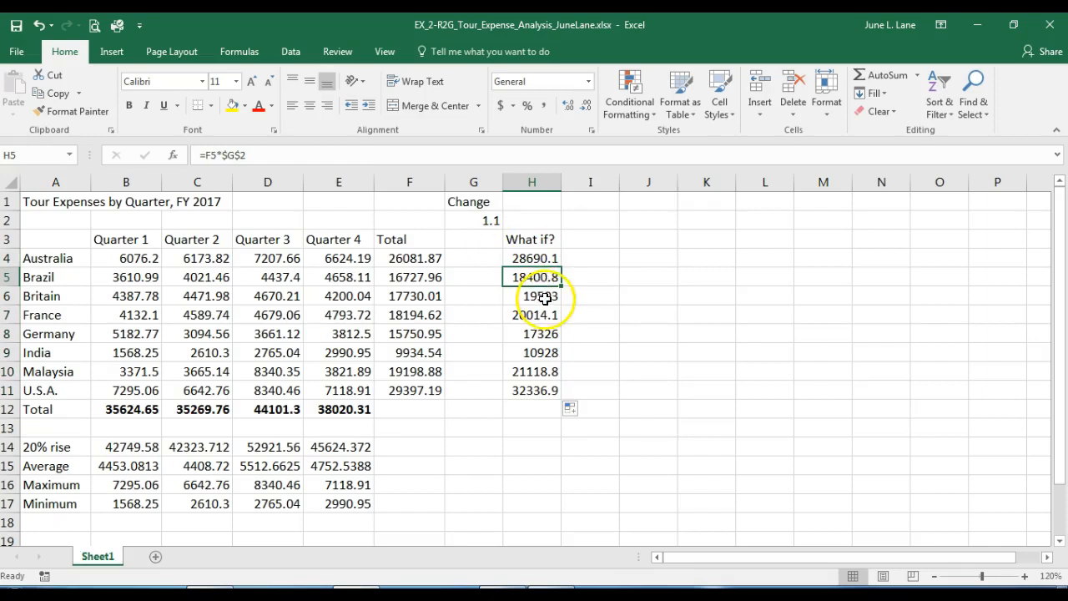
click(544, 297)
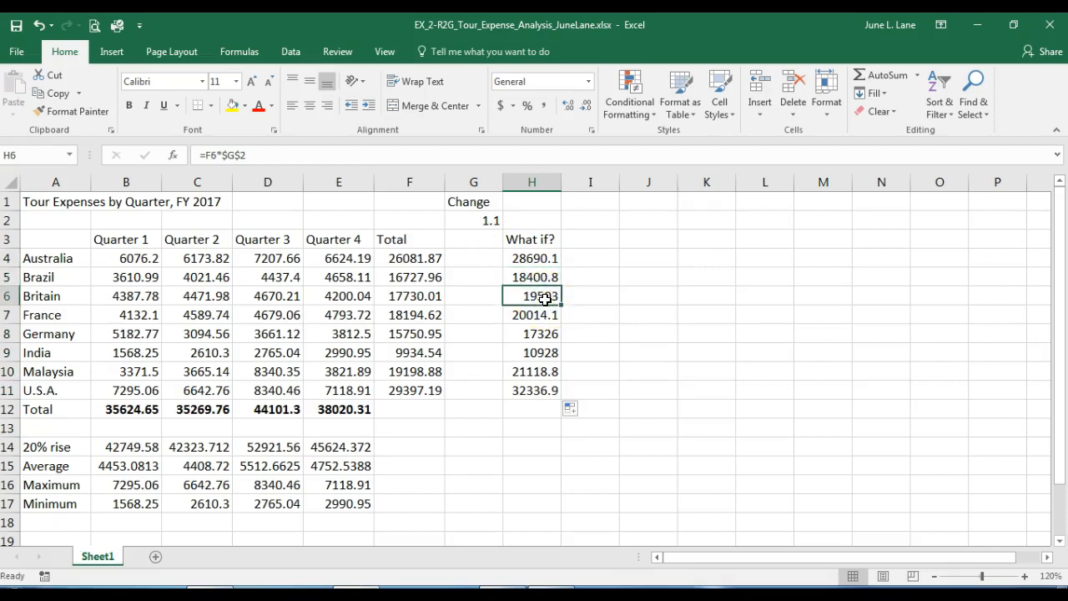
click(544, 317)
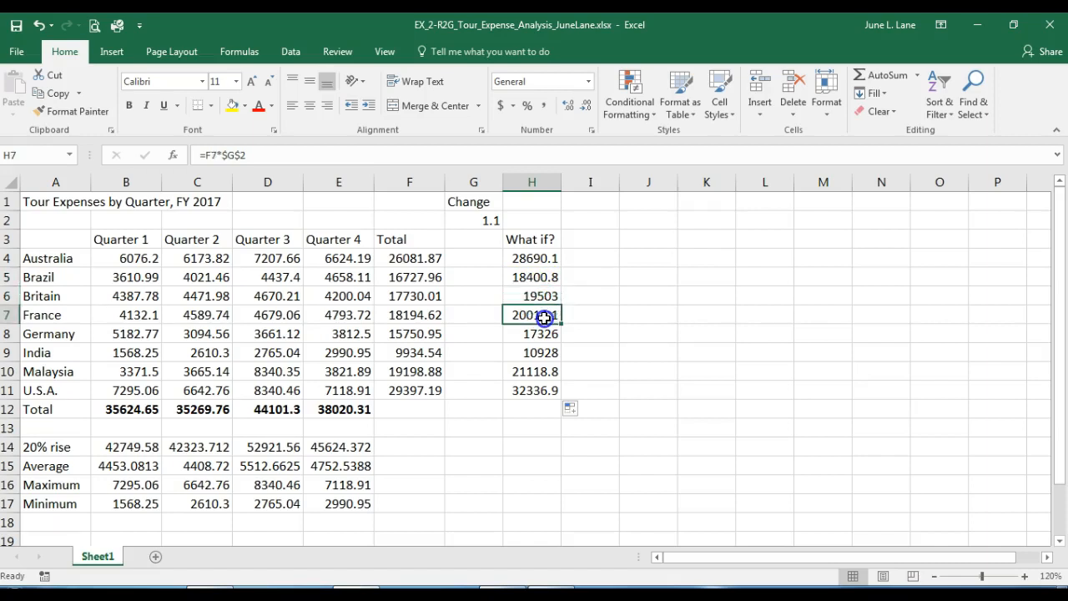
click(535, 261)
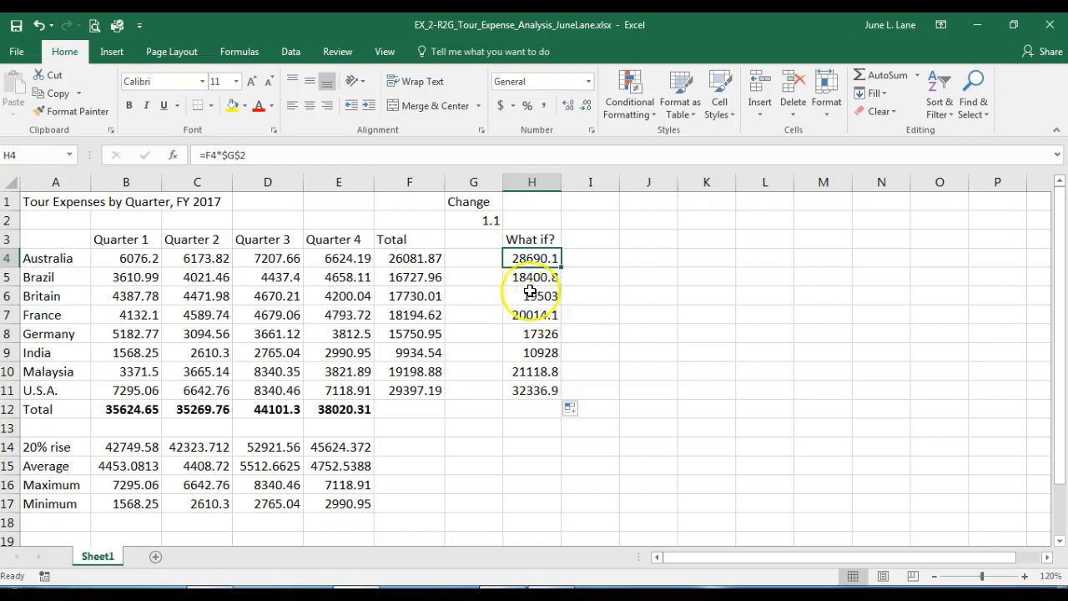
- Set the change factor in cell G2 to 1.2
click(494, 222)
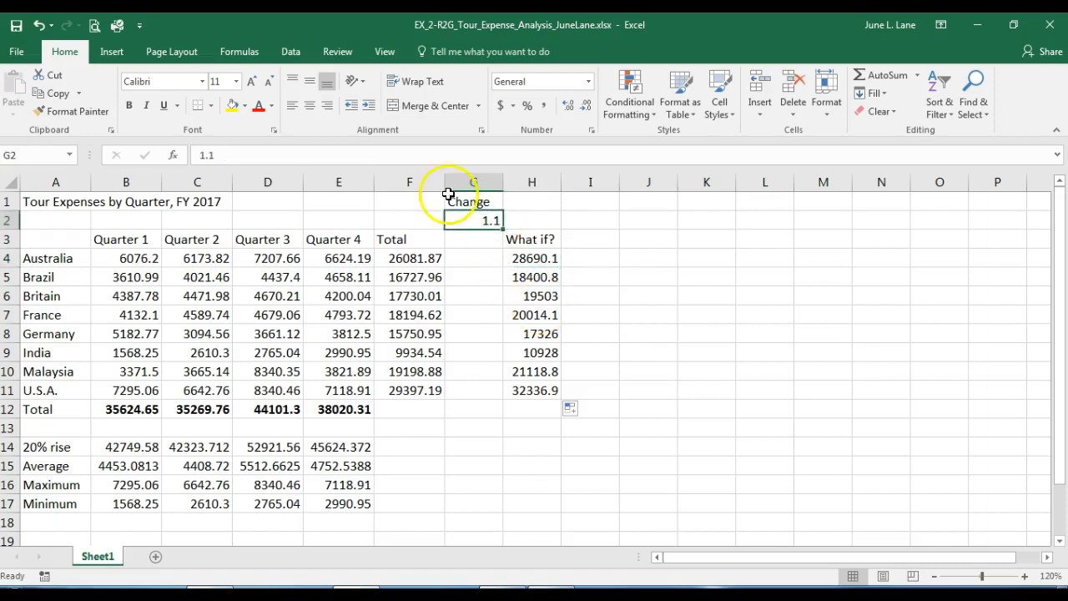
click(289, 155)
key(BackSpace)
text(2)
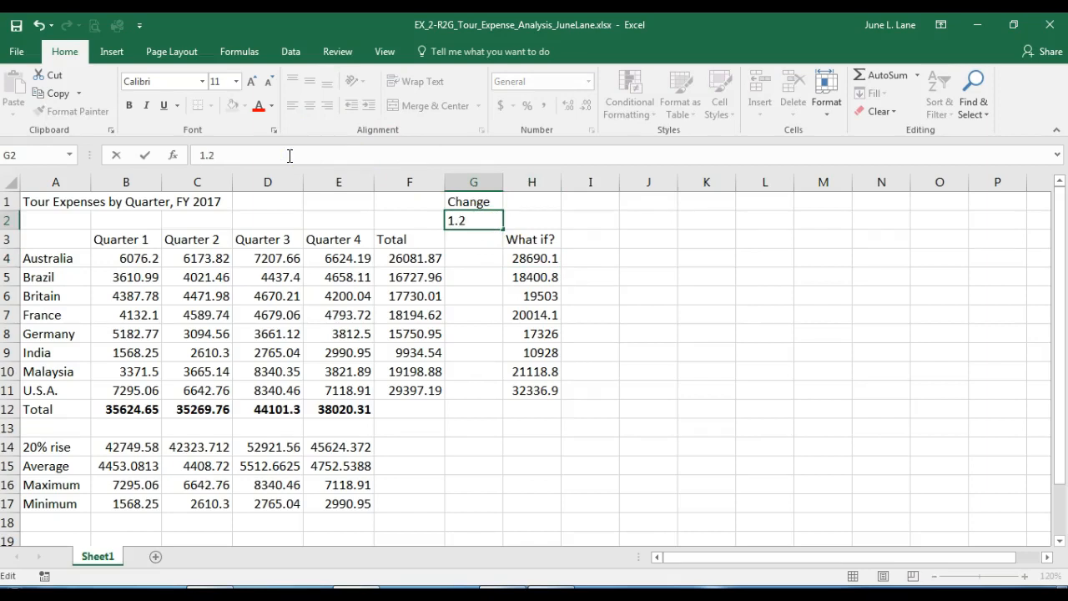
key(Return)
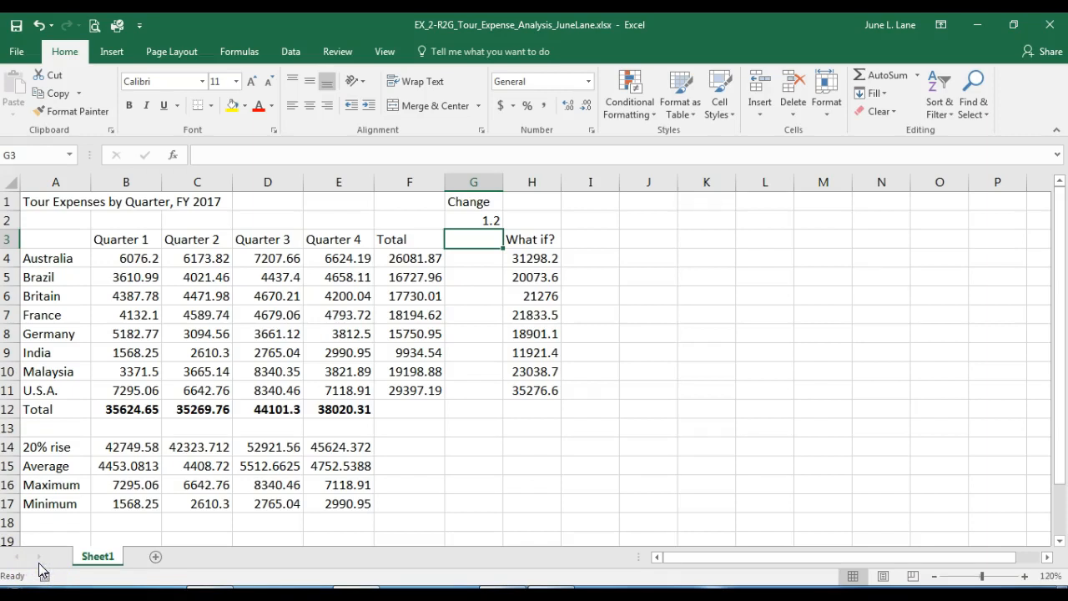
- Try to wrap the 20% rise formula in cell B14 in the ROUND function with 0 decimal places
click(130, 451)
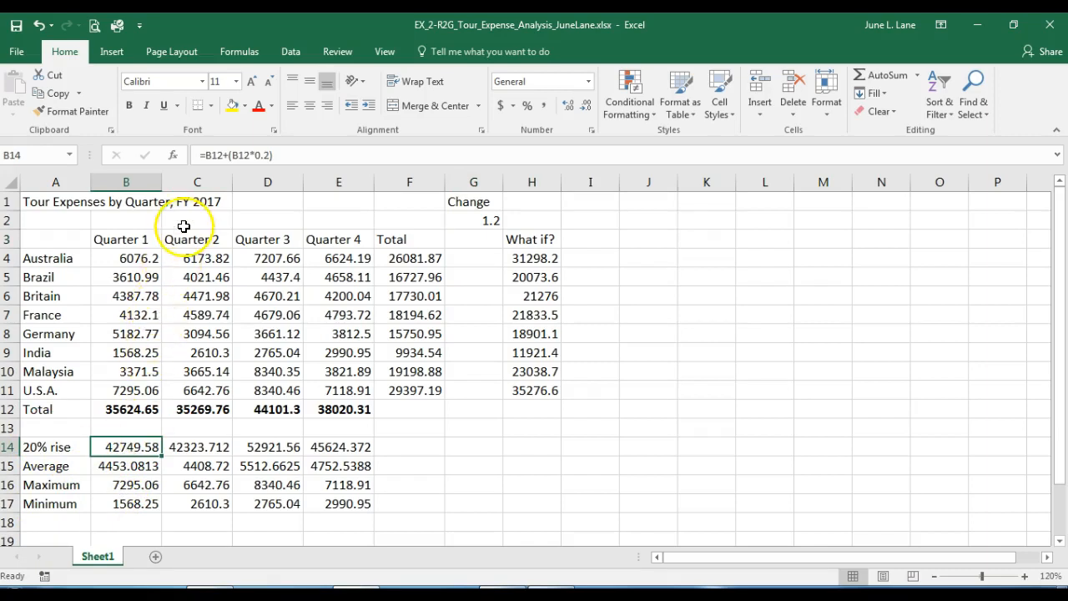
click(207, 157)
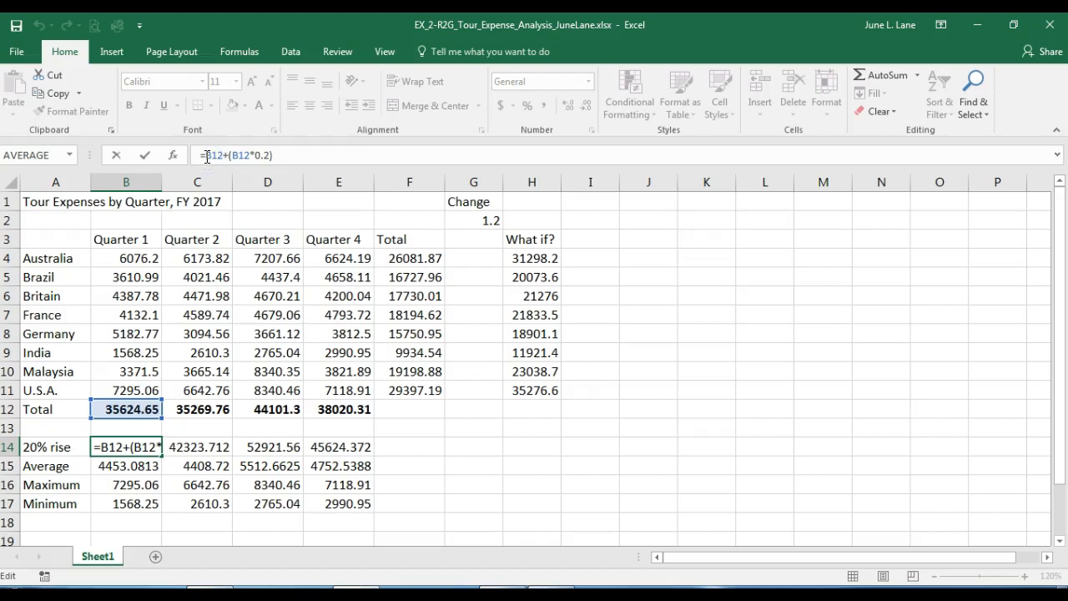
text(ro)
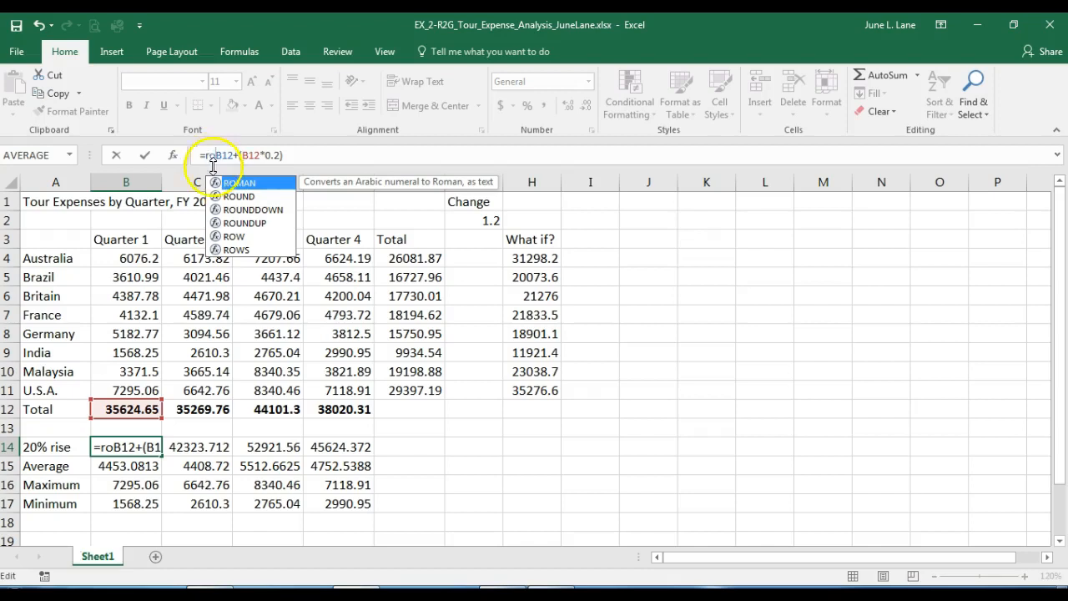
double_click(240, 200)
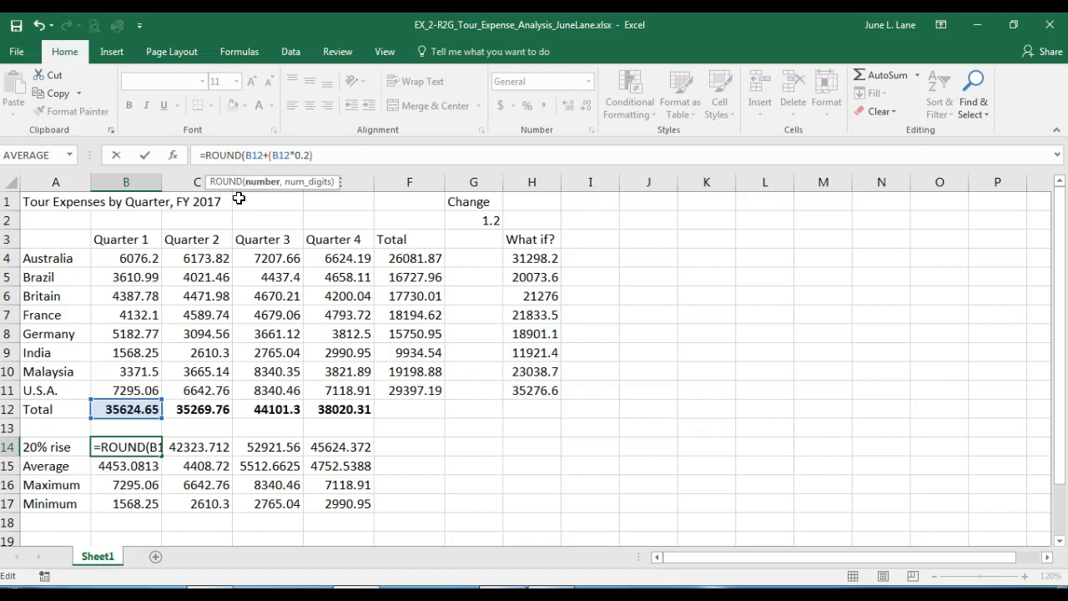
click(308, 153)
text(,)
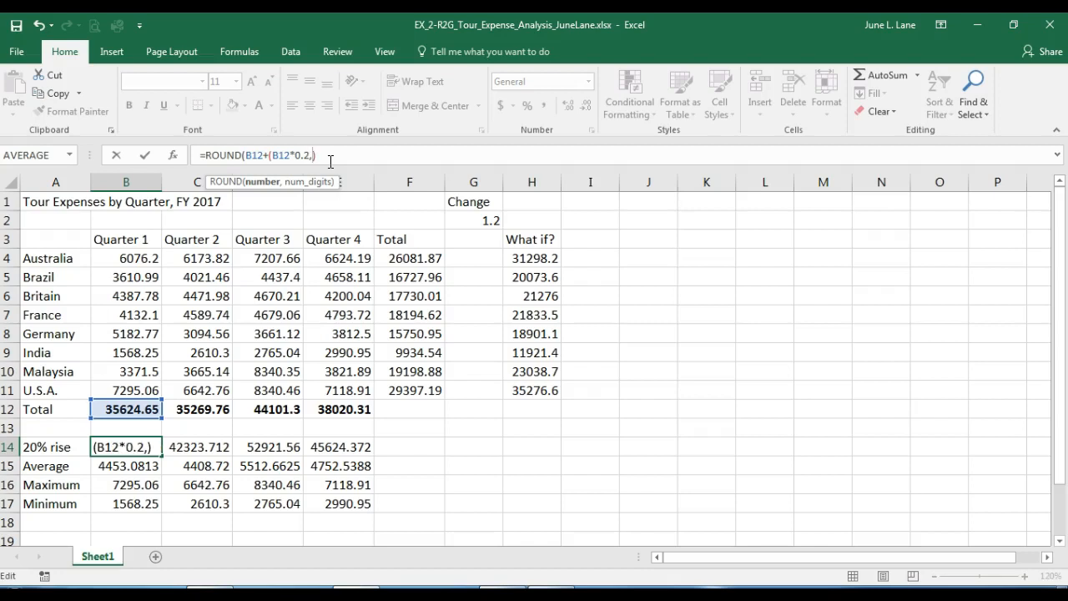
text(0)
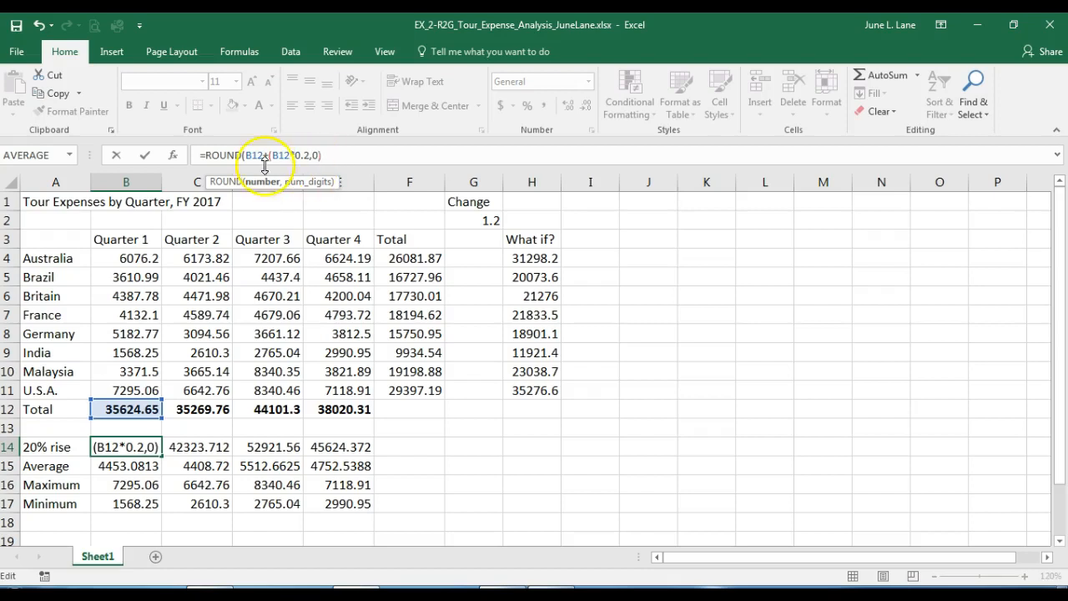
click(143, 158)
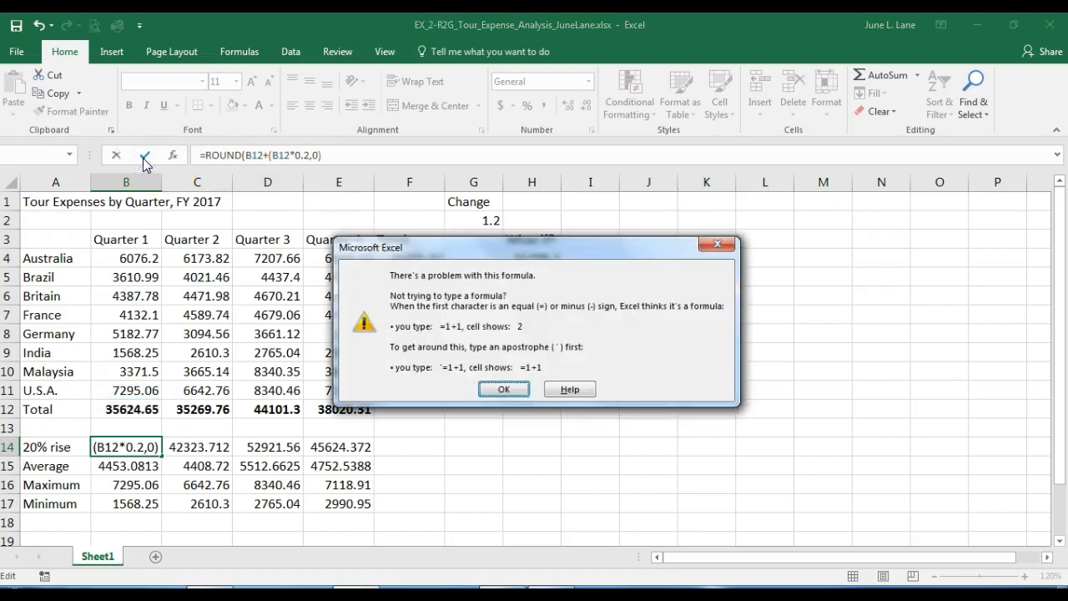
click(504, 390)
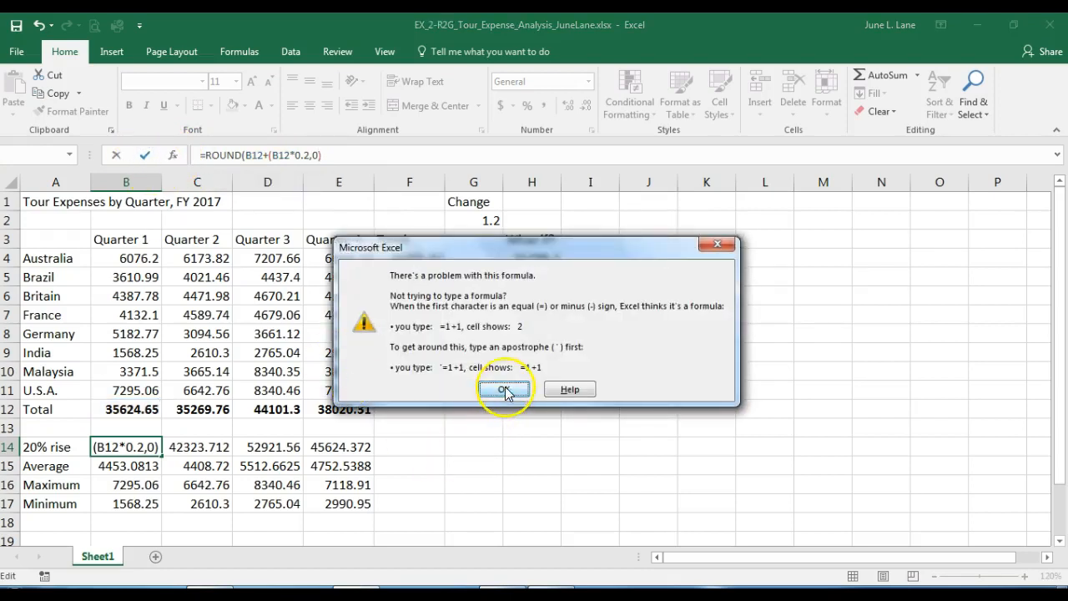
click(505, 391)
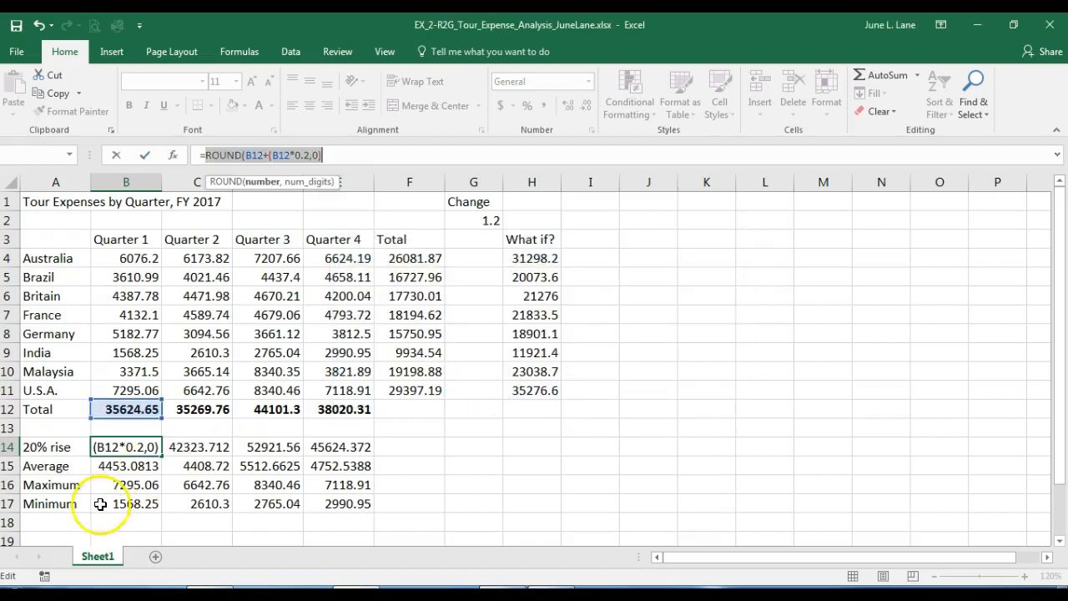
- Remove the extra inner parenthesis so that B14 reads =ROUND(B12+B12*0.2,0), and fill the formula across to E14
click(26, 559)
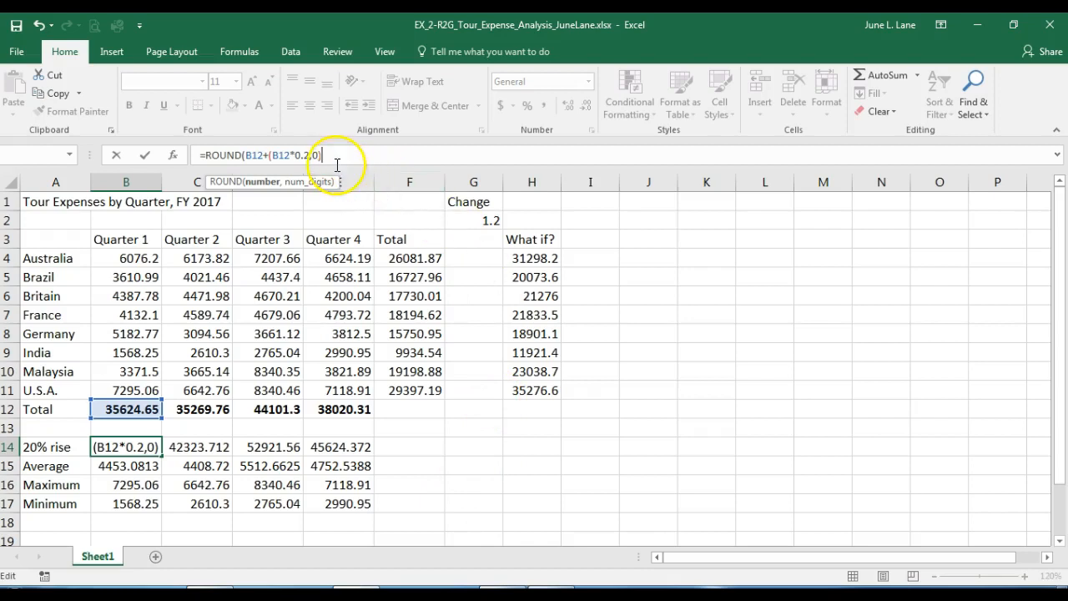
click(271, 155)
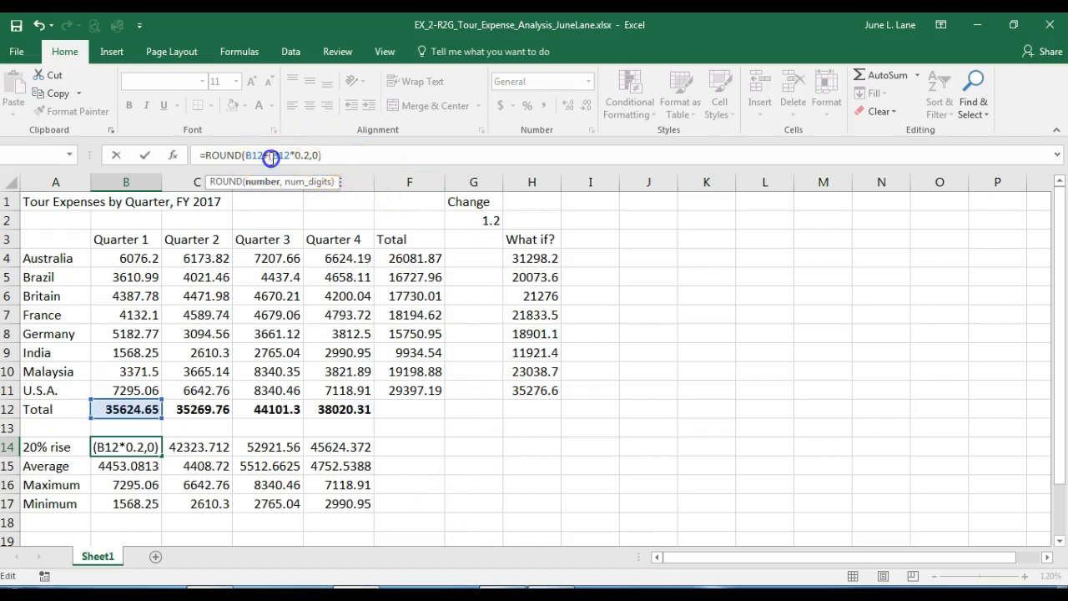
key(BackSpace)
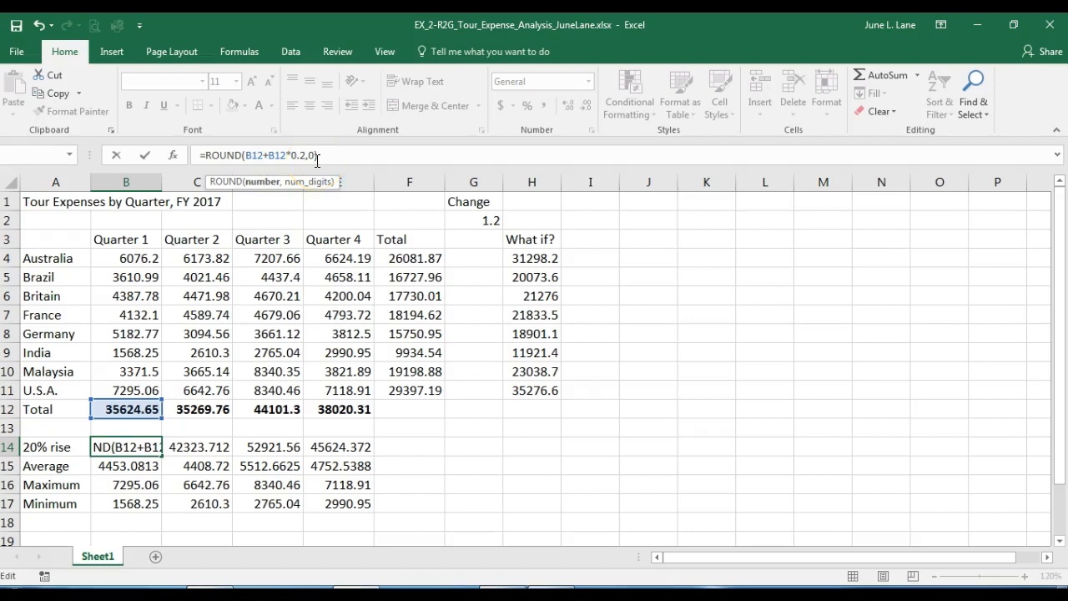
click(307, 156)
text())
click(144, 156)
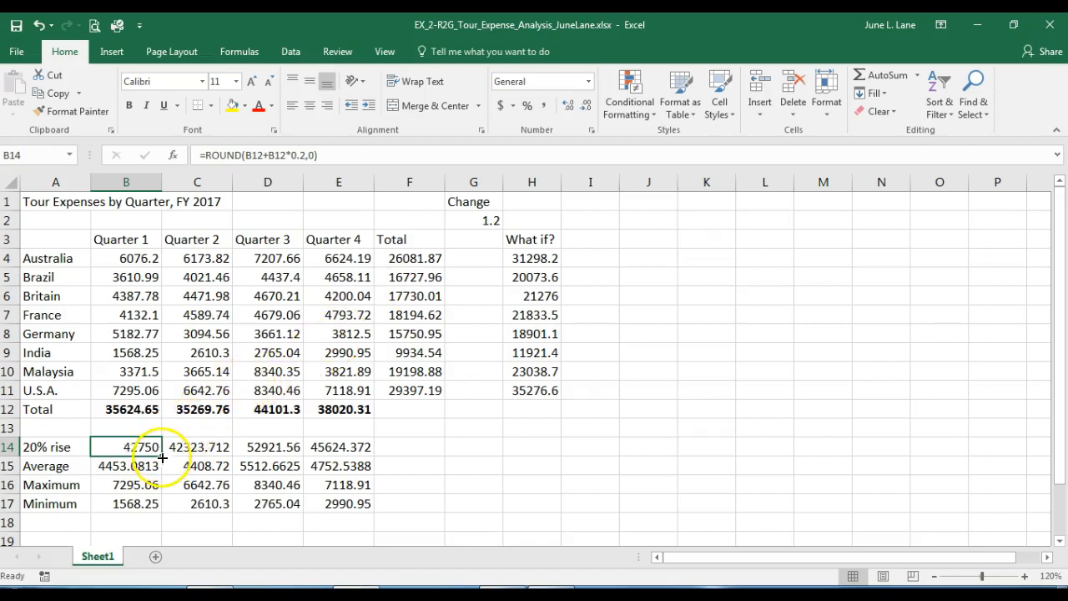
drag(161, 458, 359, 455)
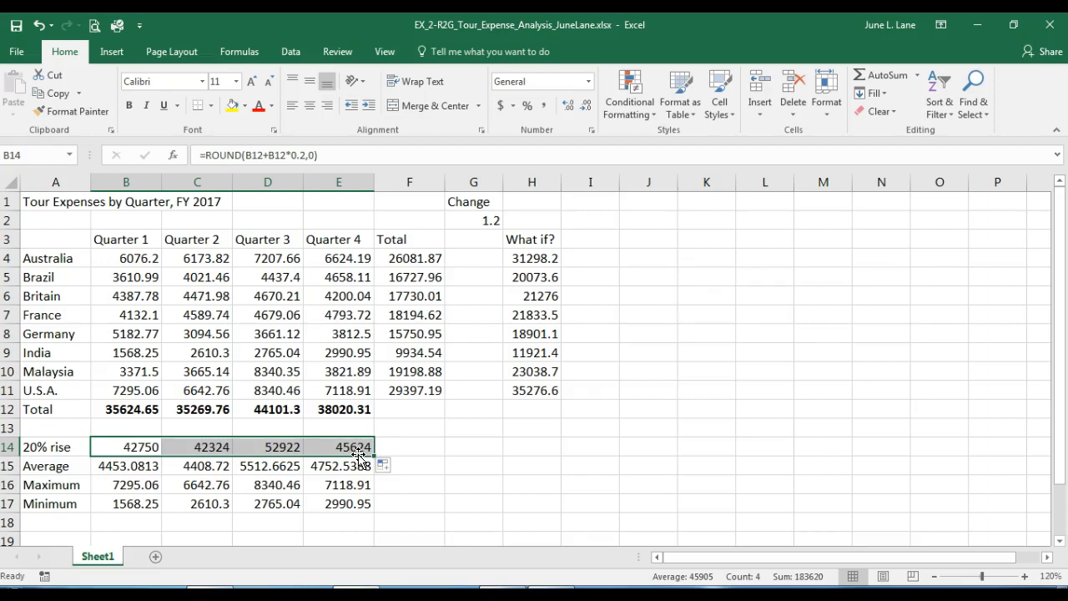
- Enter the text Your Name in cell A25 below the 30% rise table and save the workbook
scroll(359, 455, down, 1)
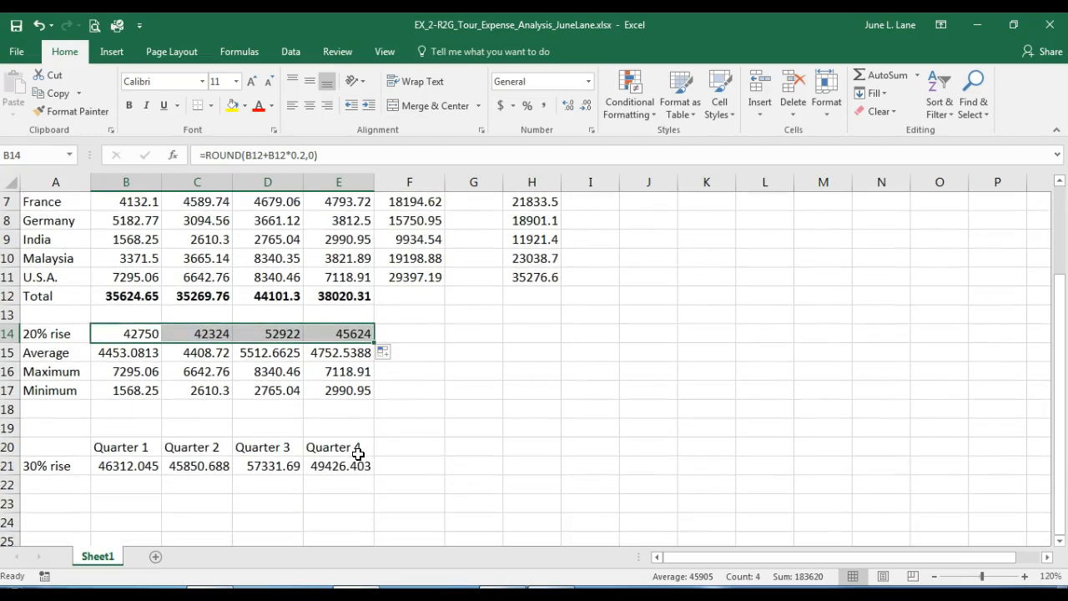
scroll(358, 453, down, 1)
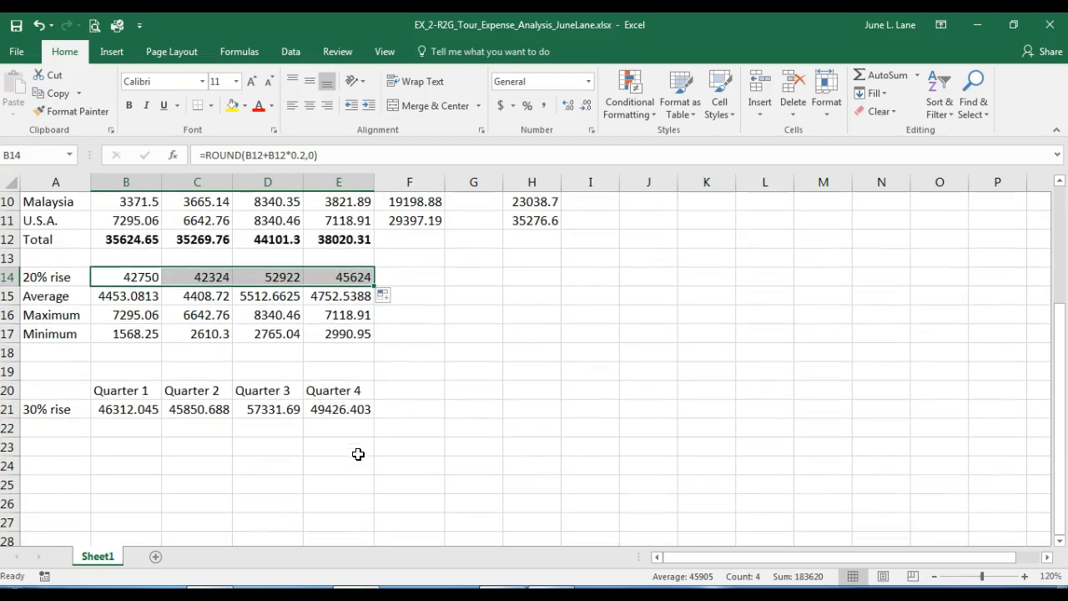
click(69, 486)
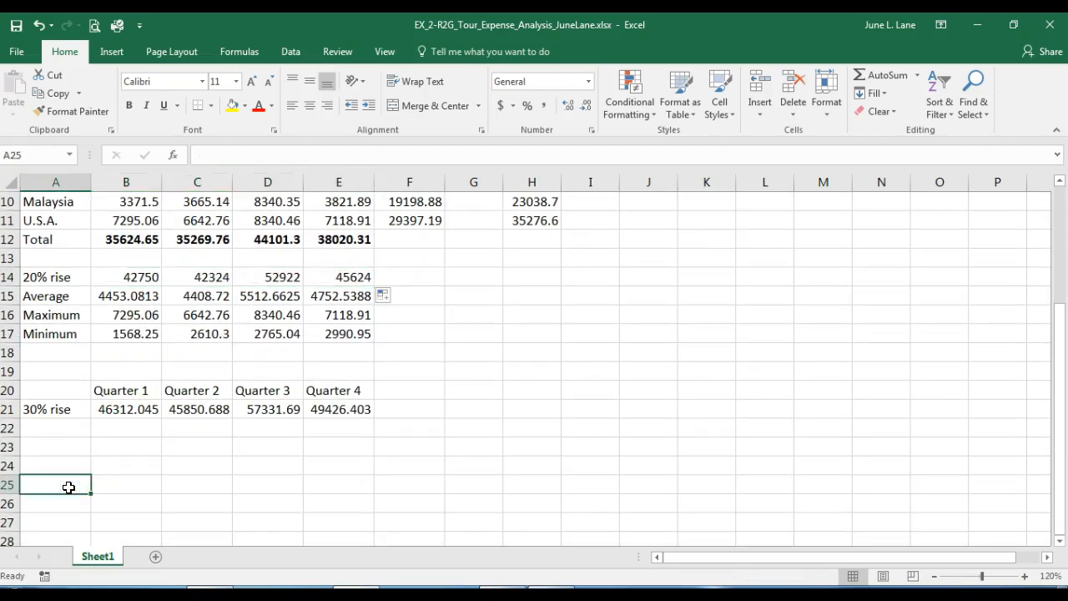
scroll(69, 487, down, 2)
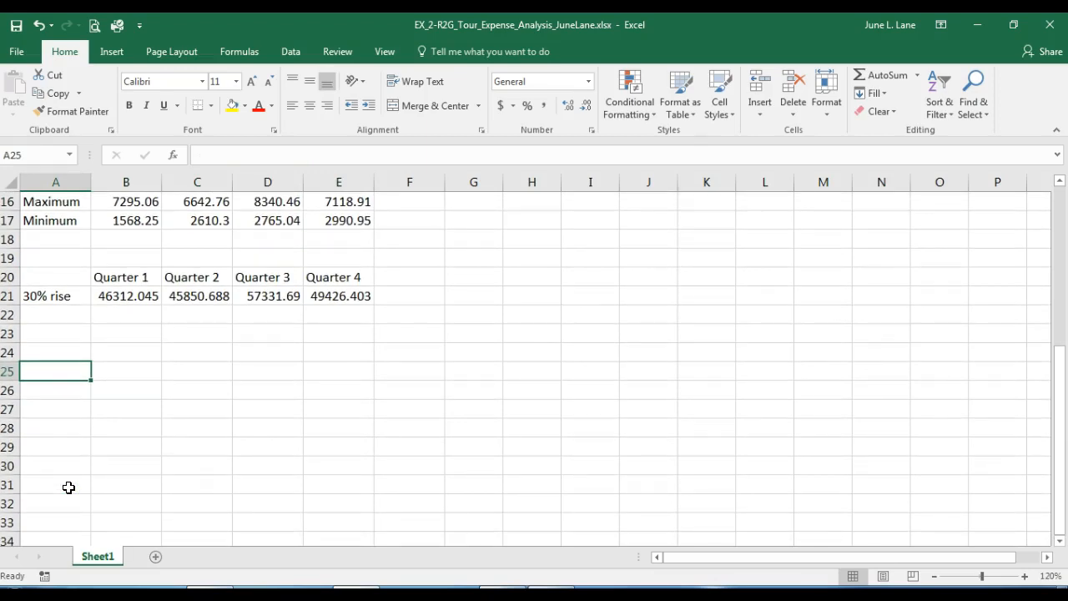
text(Your Name)
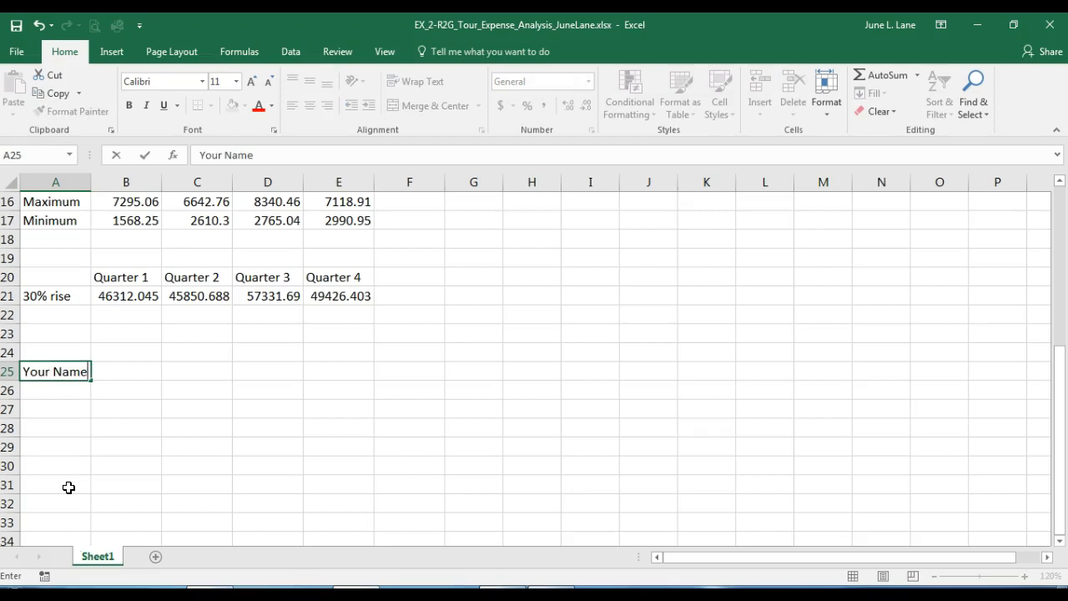
click(156, 439)
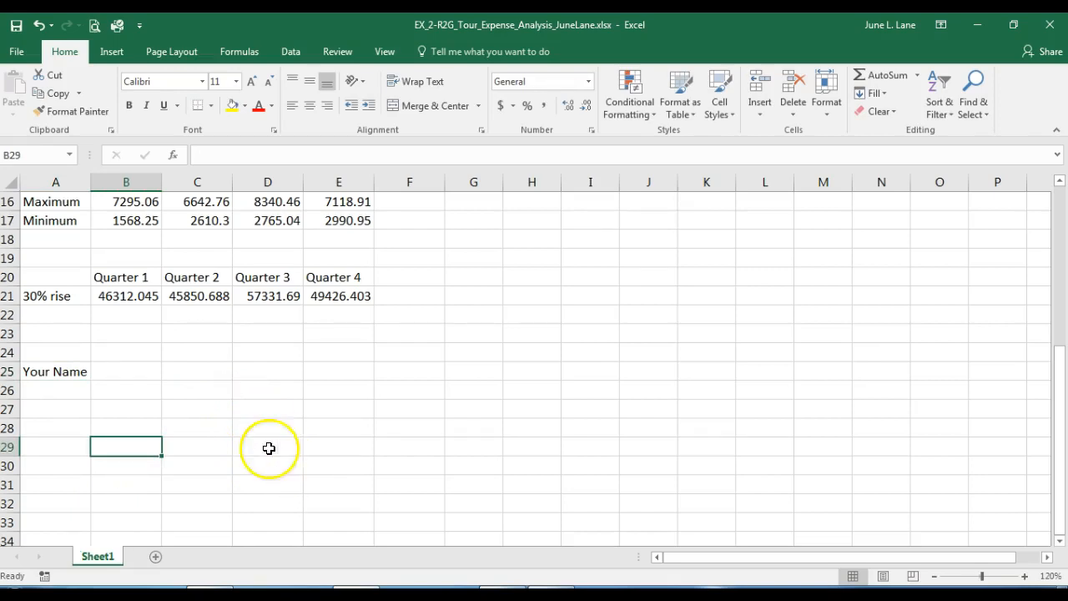
click(16, 26)
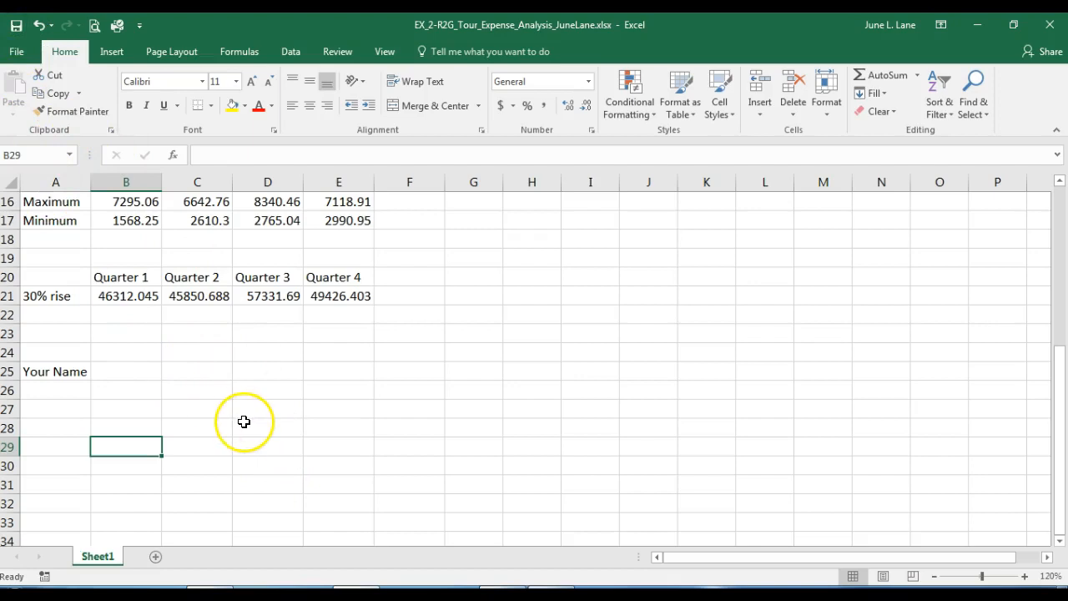